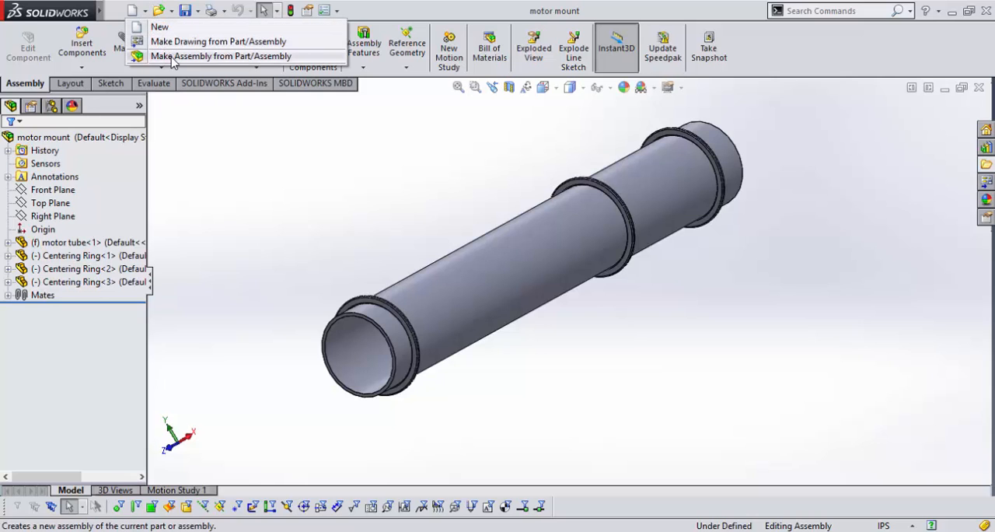
Create a new assembly from the motor mount, insert it as the first component and collapse its feature tree.
click(172, 57)
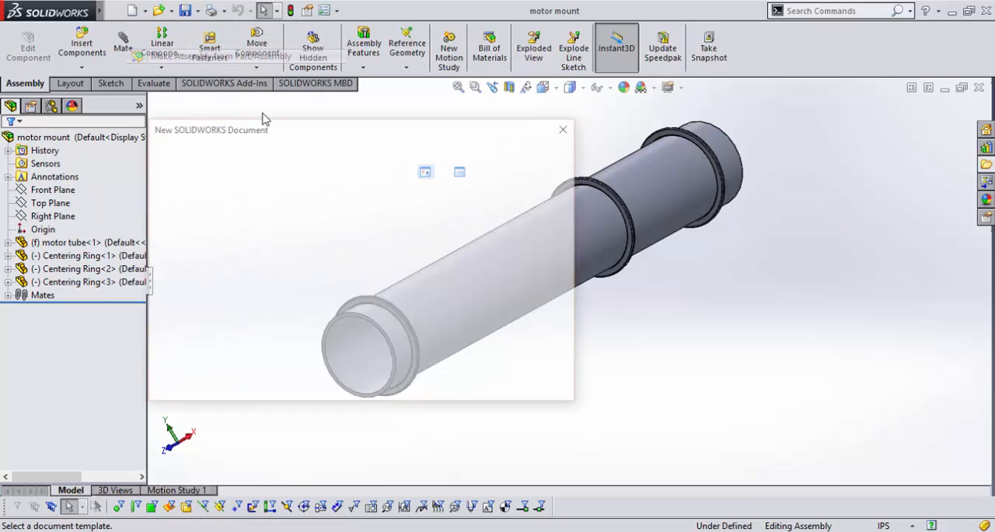
click(433, 385)
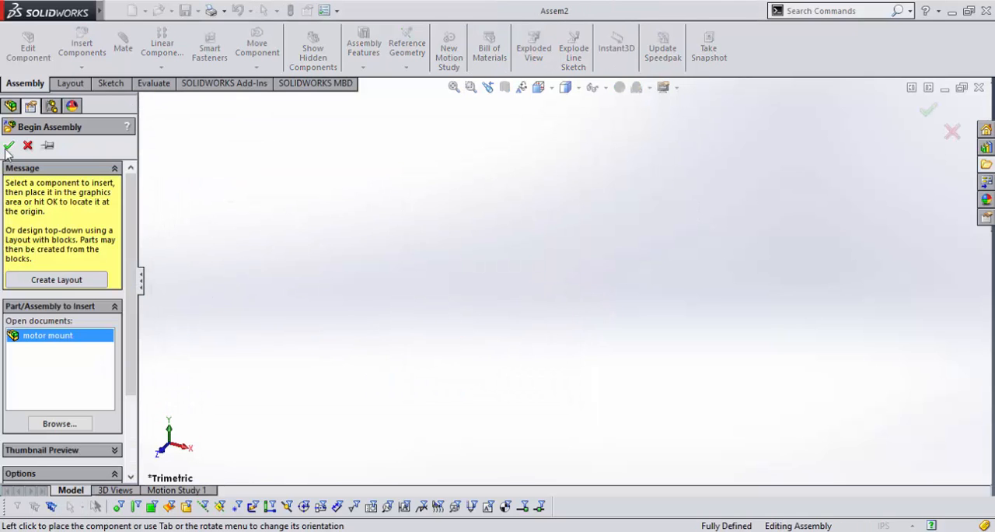
click(740, 362)
middle_drag(673, 308, 692, 203)
click(529, 252)
click(404, 350)
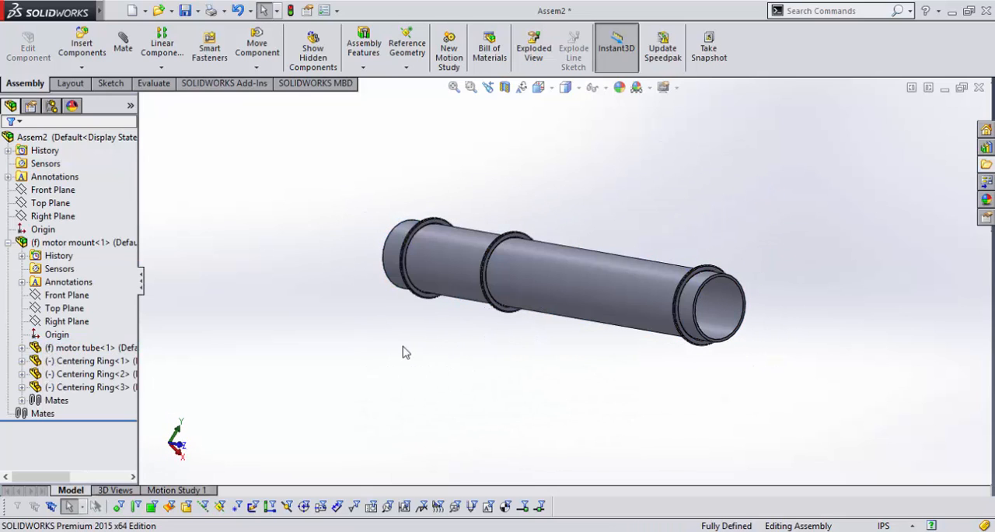
click(8, 241)
click(74, 241)
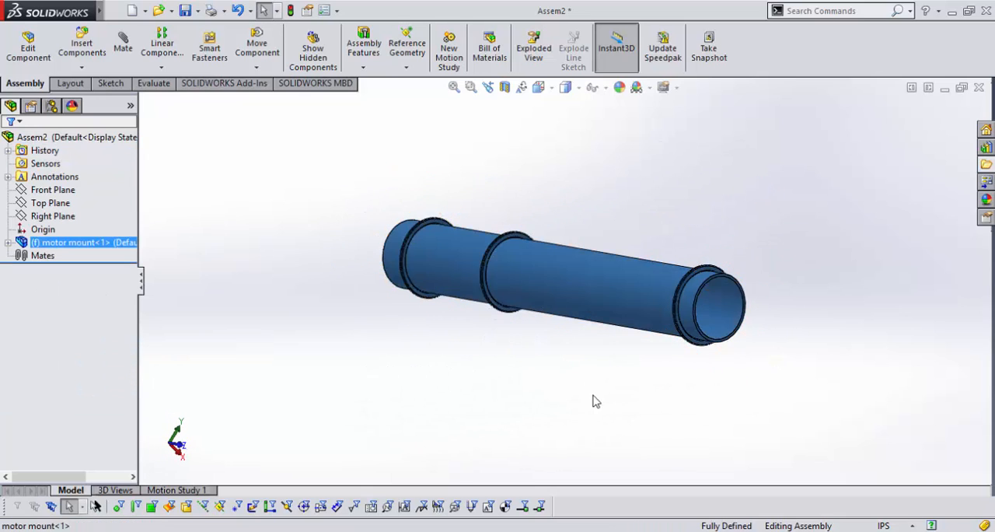
middle_drag(593, 400, 573, 342)
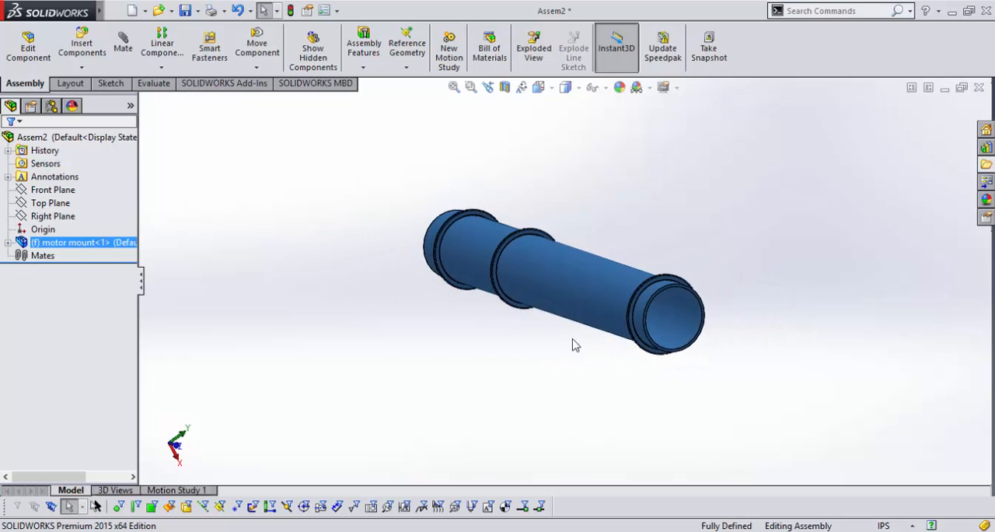
middle_drag(401, 303, 427, 324)
scroll(429, 325, up, 4)
middle_drag(716, 285, 554, 411)
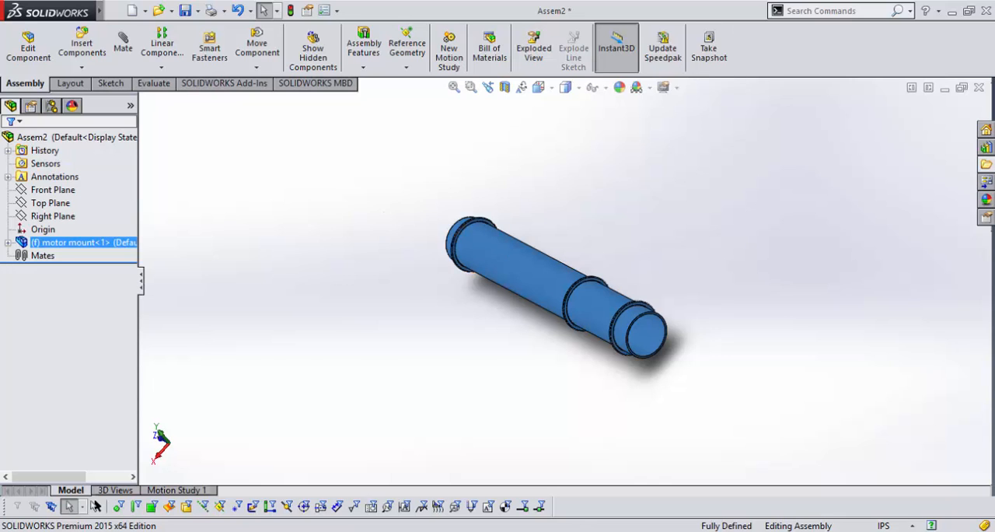
Switch to the Aft Section PDF drawing and examine Detail B, where the rear ring meets the fins.
key(alt+Tab)
scroll(402, 363, up, 1)
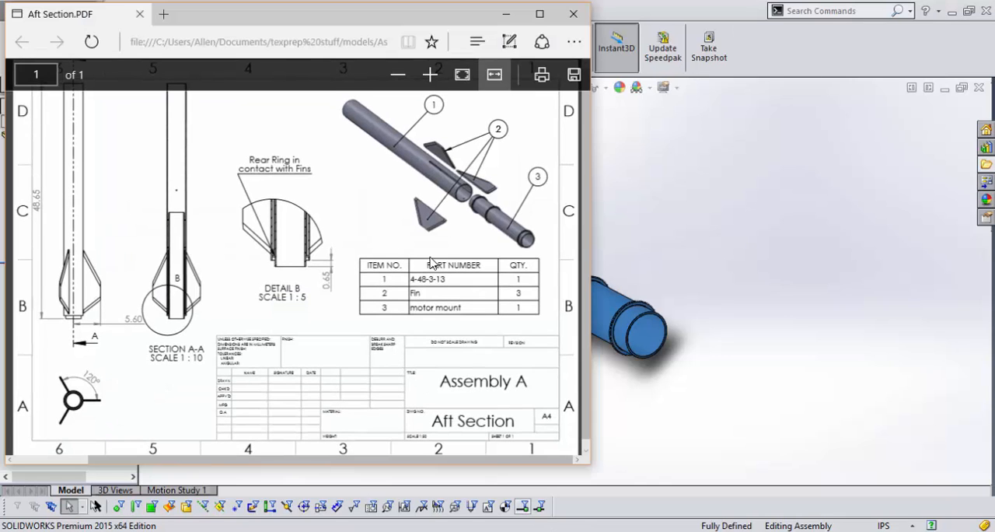
scroll(154, 232, down, 1)
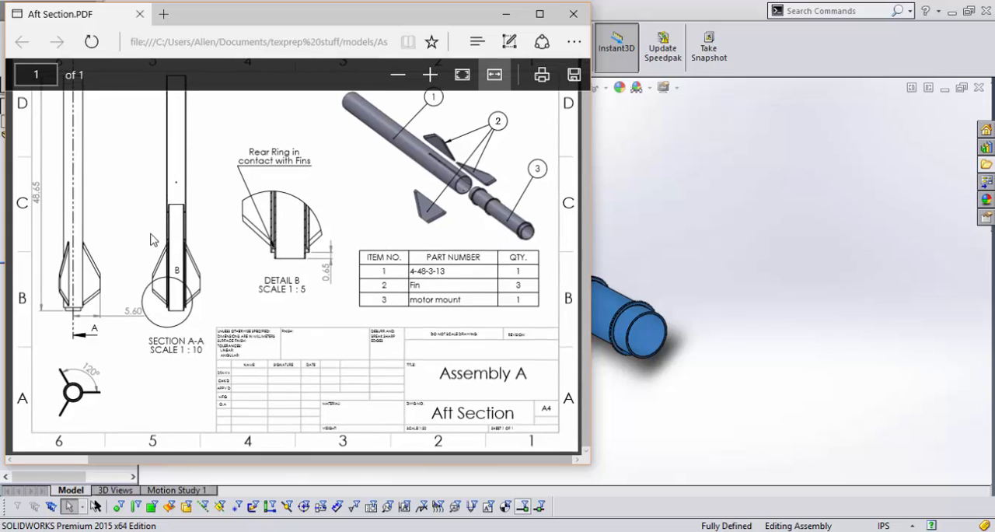
scroll(169, 261, up, 1)
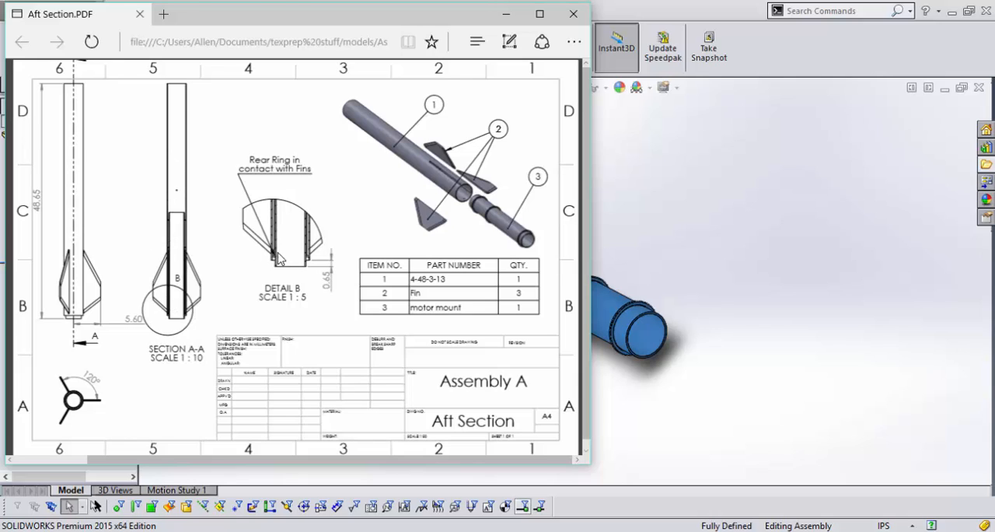
click(430, 74)
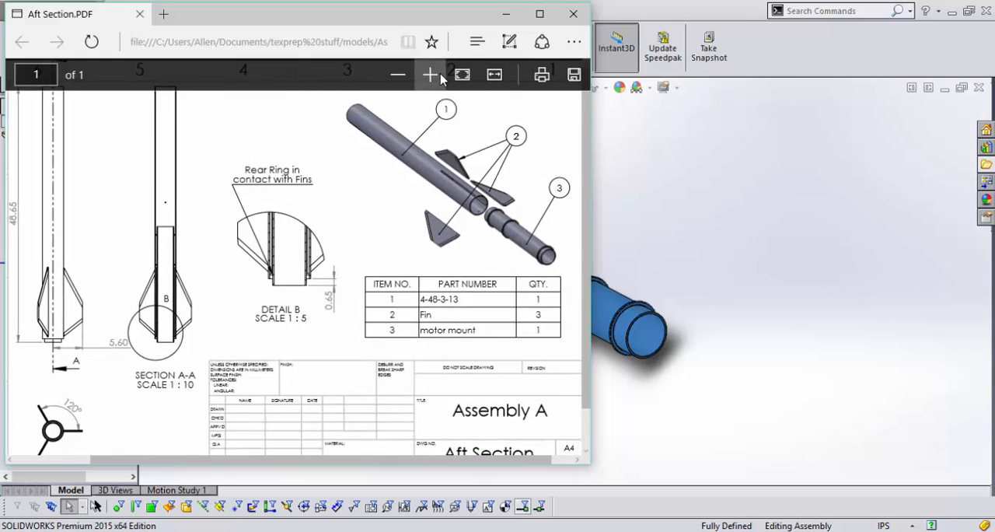
click(430, 74)
click(430, 74)
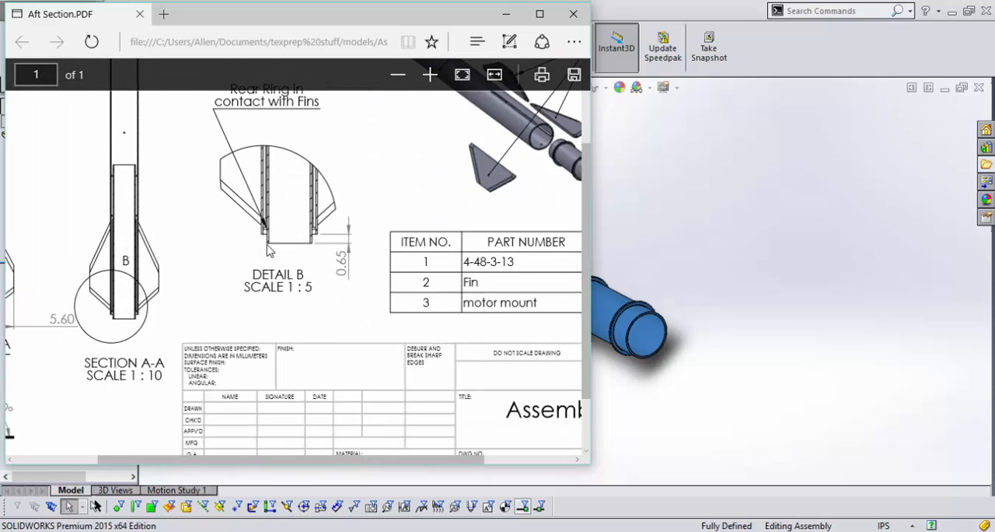
scroll(247, 126, up, 1)
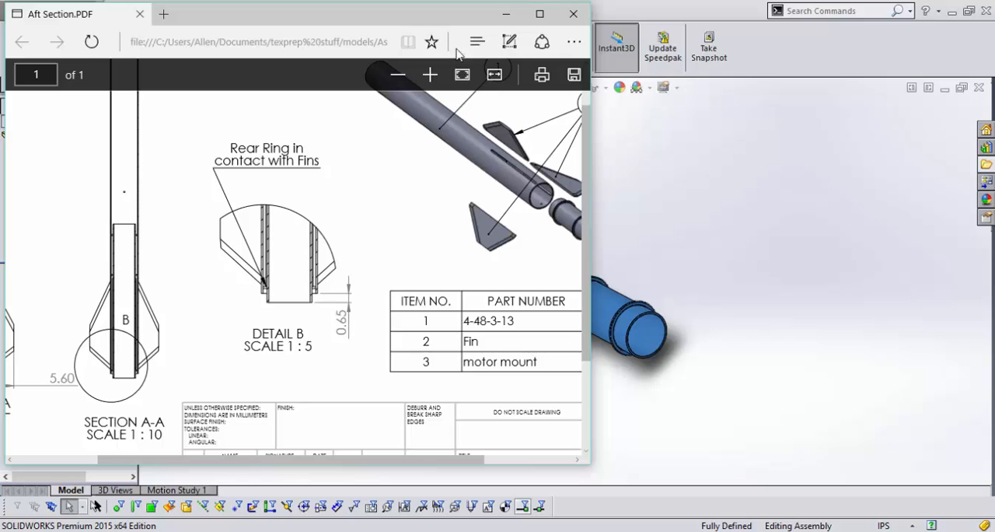
Examine the drawing's exploded view and parts list for the components and the body tube configuration.
click(397, 74)
click(397, 74)
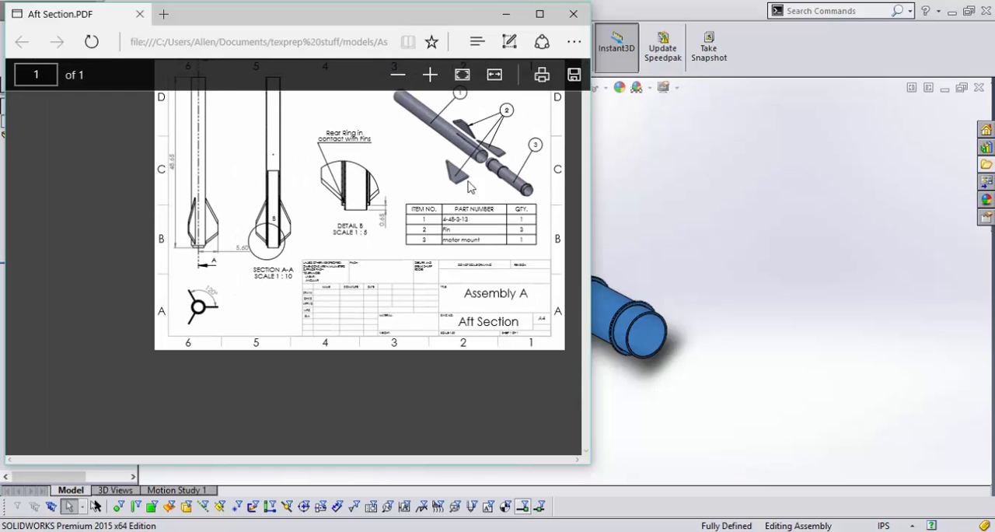
click(429, 73)
scroll(475, 210, down, 1)
scroll(428, 335, up, 1)
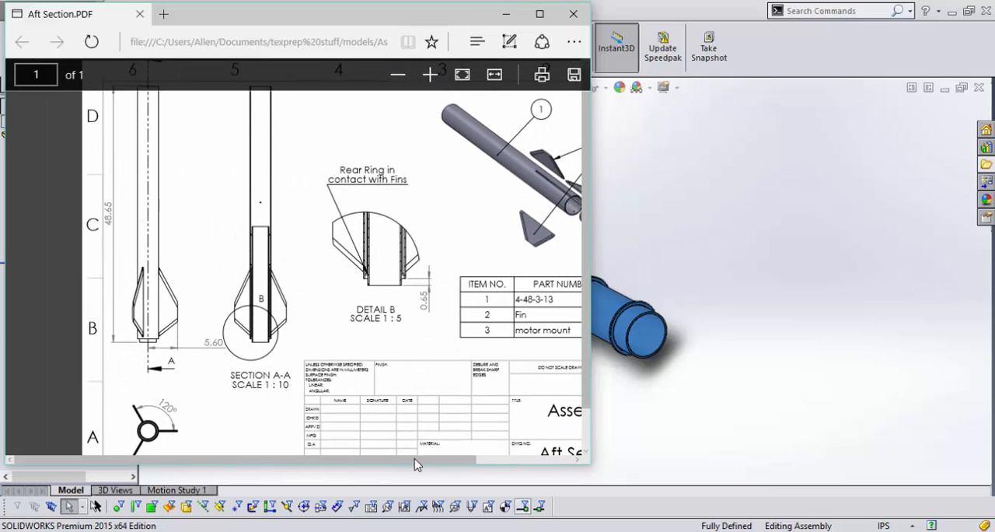
drag(428, 466, 491, 464)
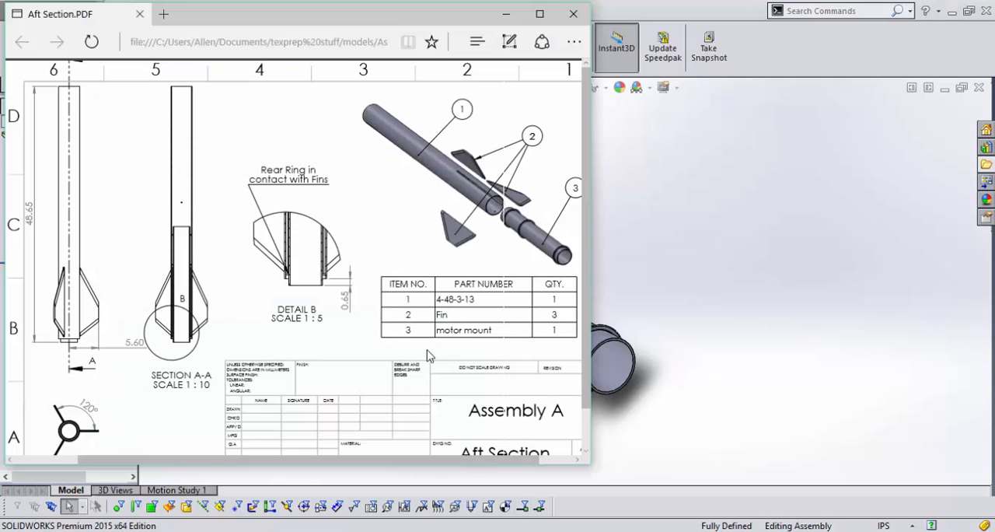
scroll(471, 319, down, 1)
scroll(476, 318, up, 1)
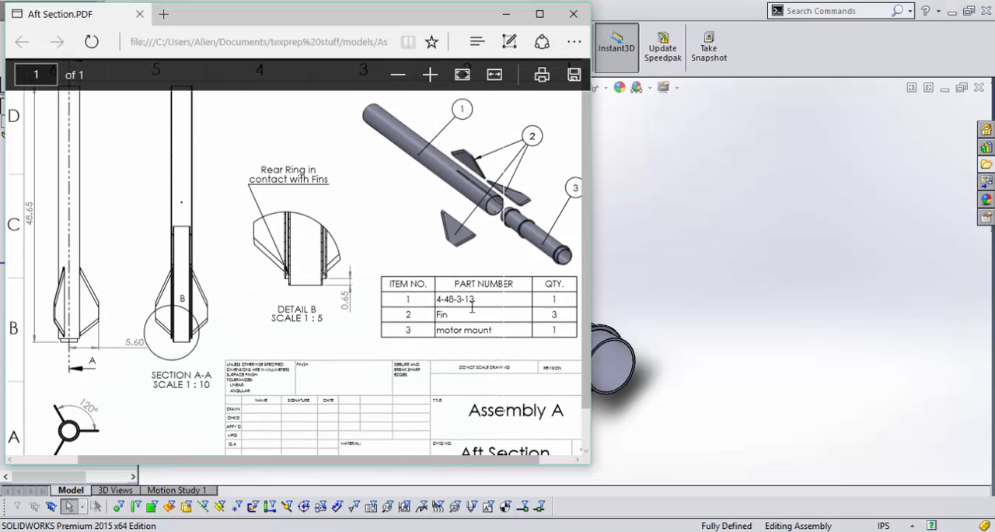
drag(474, 300, 456, 299)
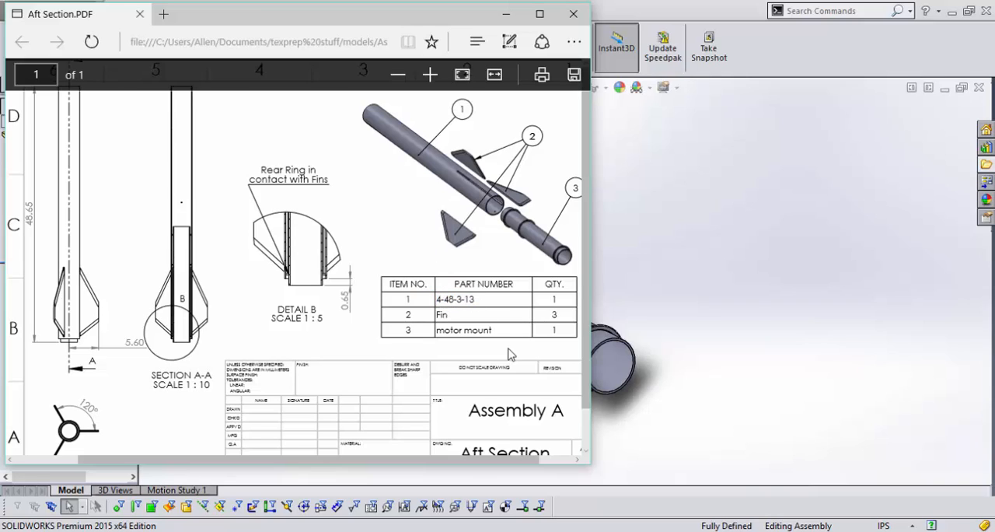
Switch back to SOLIDWORKS and open the Fin and Body tube parts together from the Assembly A folder.
click(928, 195)
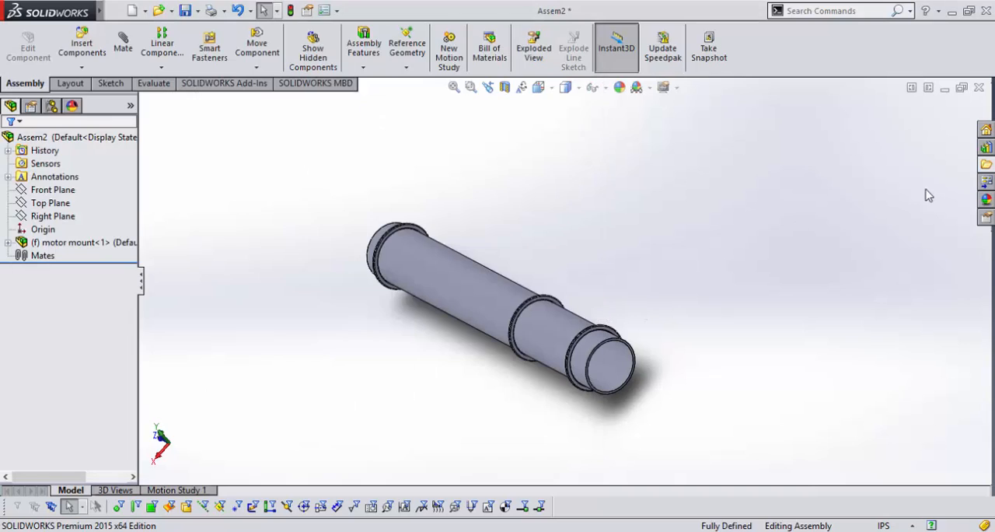
click(986, 165)
click(729, 233)
key(m)
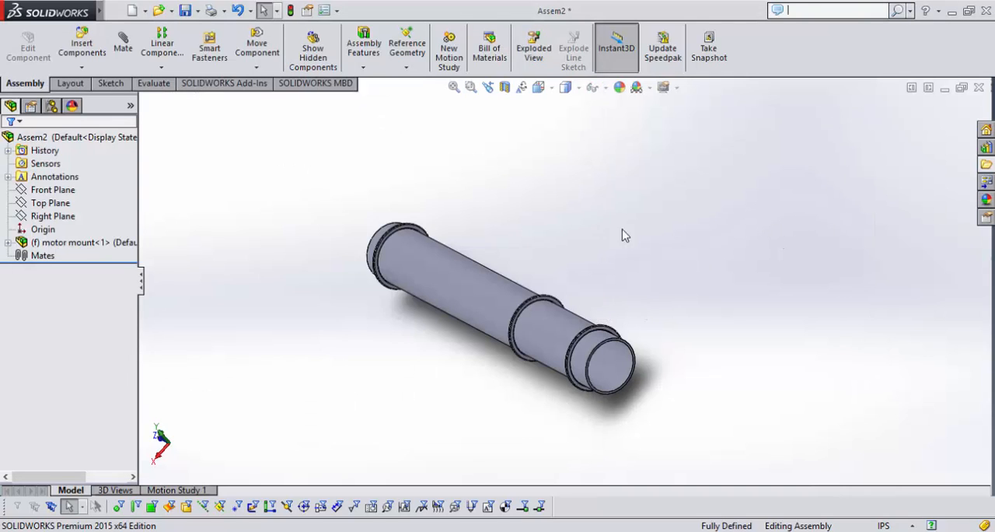
key(ctrl+o)
click(472, 232)
scroll(495, 223, down, 4)
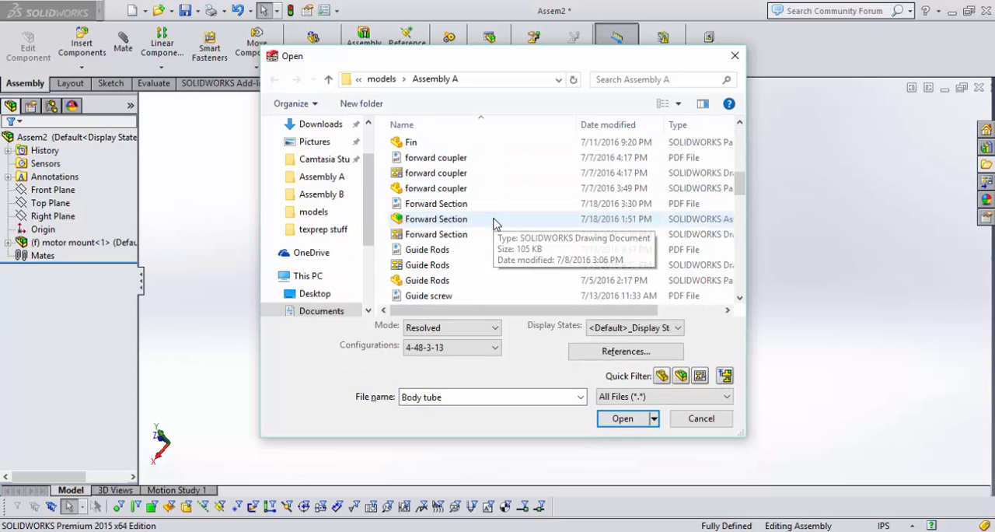
scroll(495, 223, up, 1)
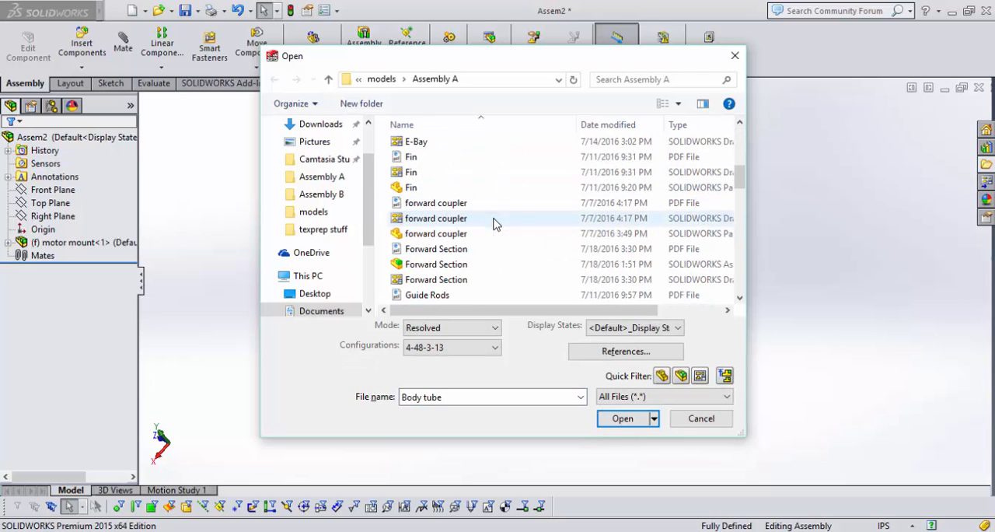
ctrl+click(443, 191)
scroll(455, 172, up, 5)
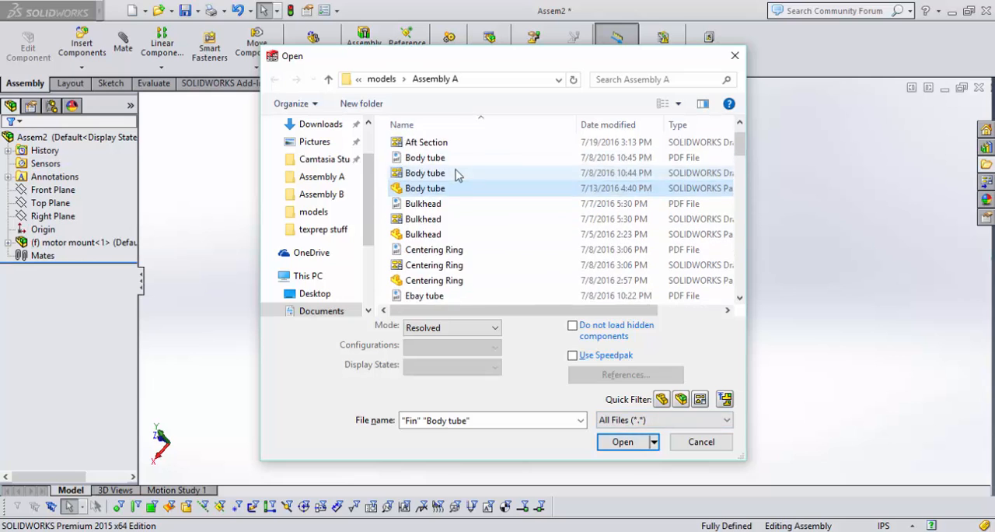
scroll(455, 173, down, 2)
click(622, 441)
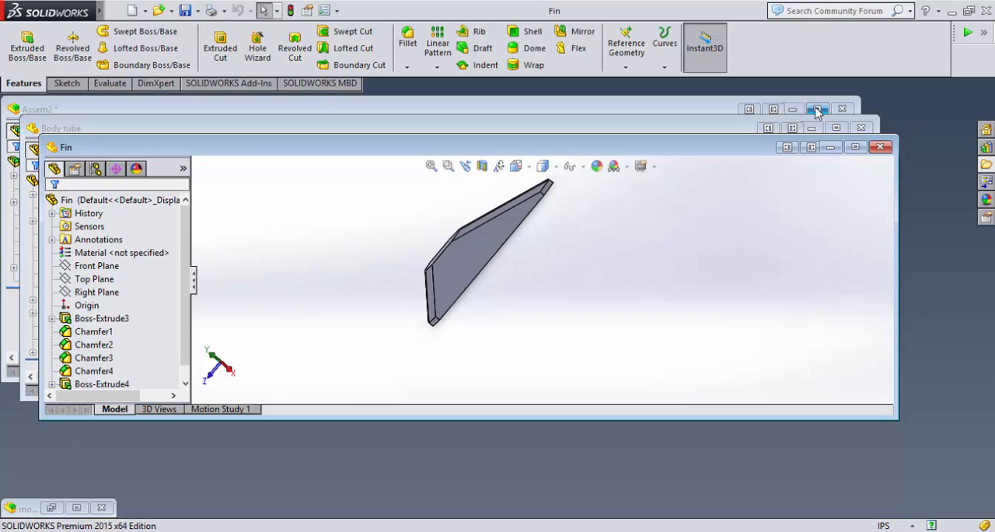
Return to the new assembly and insert the Body tube and one Fin beside the motor mount.
click(816, 109)
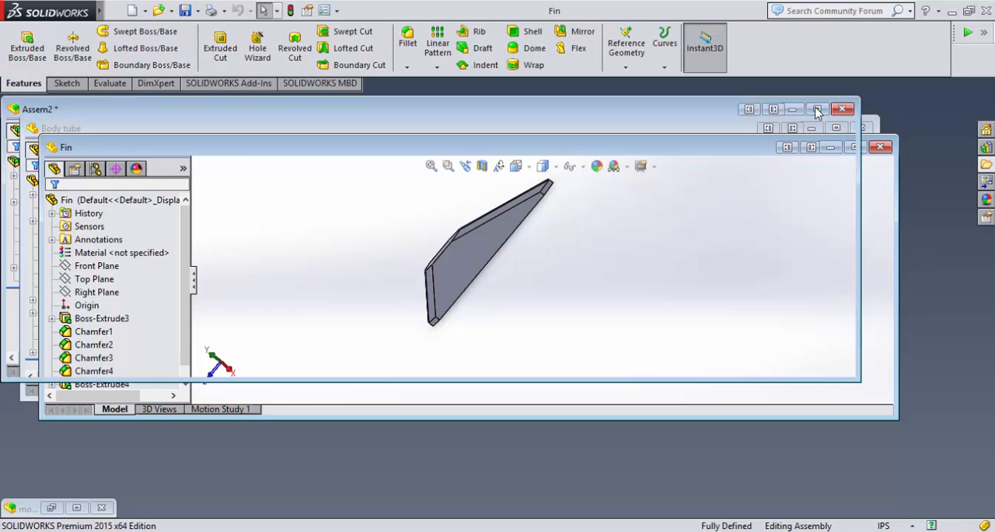
click(985, 165)
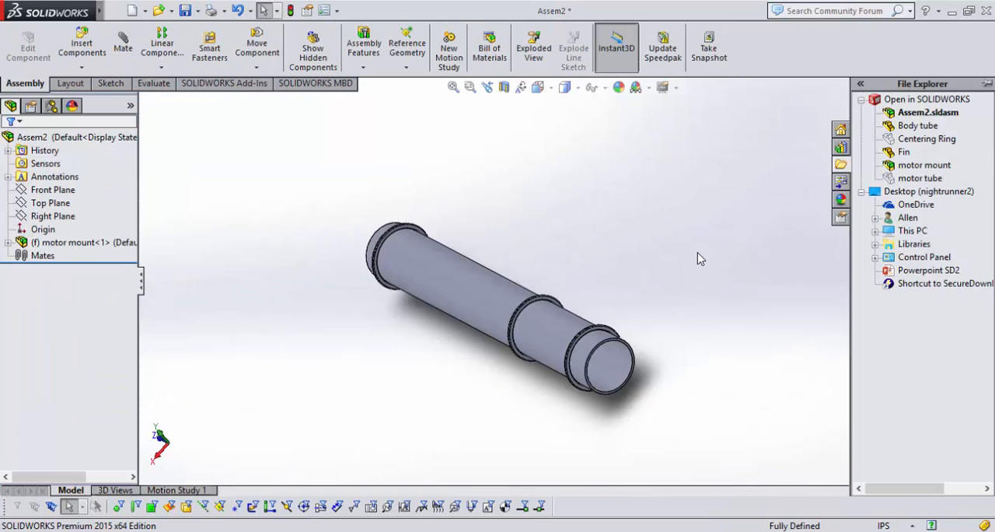
middle_drag(697, 252, 698, 259)
scroll(653, 287, up, 6)
scroll(449, 168, down, 2)
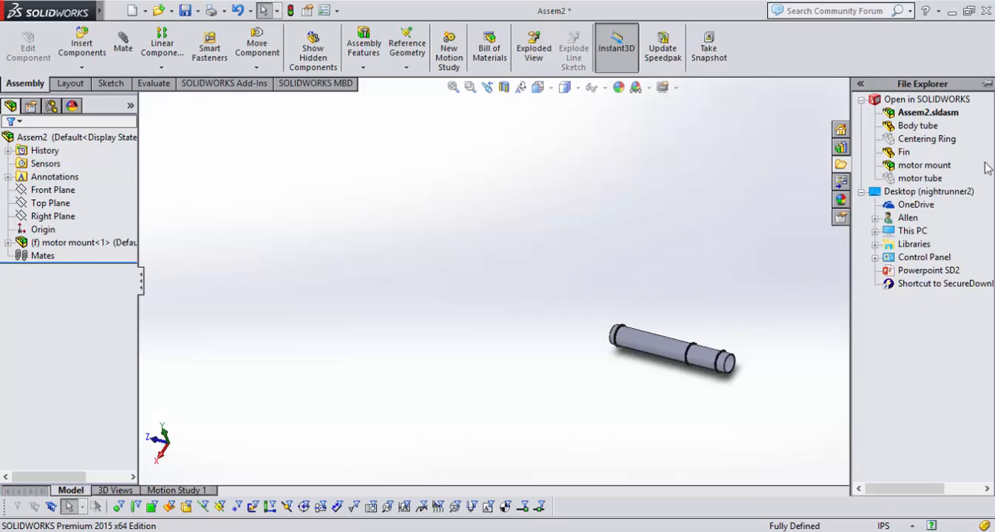
drag(915, 133, 444, 275)
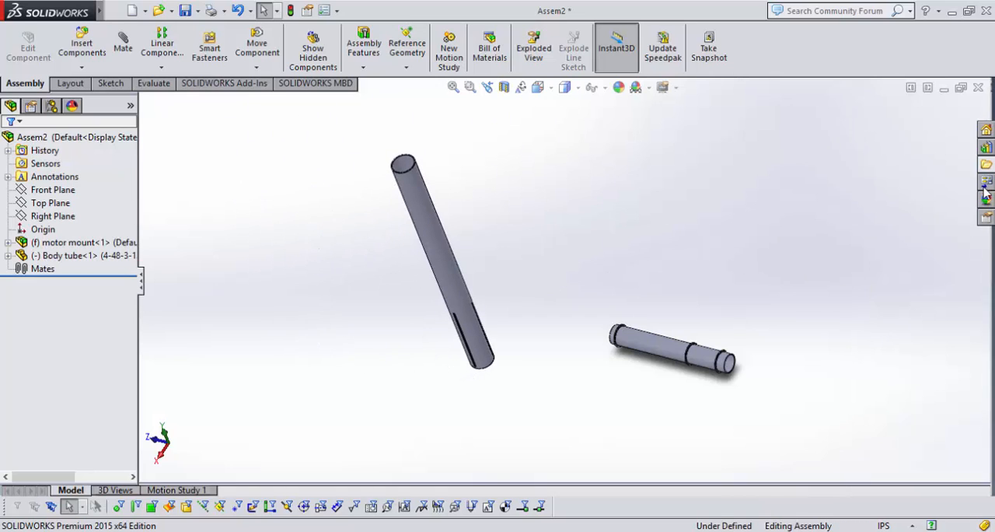
click(987, 165)
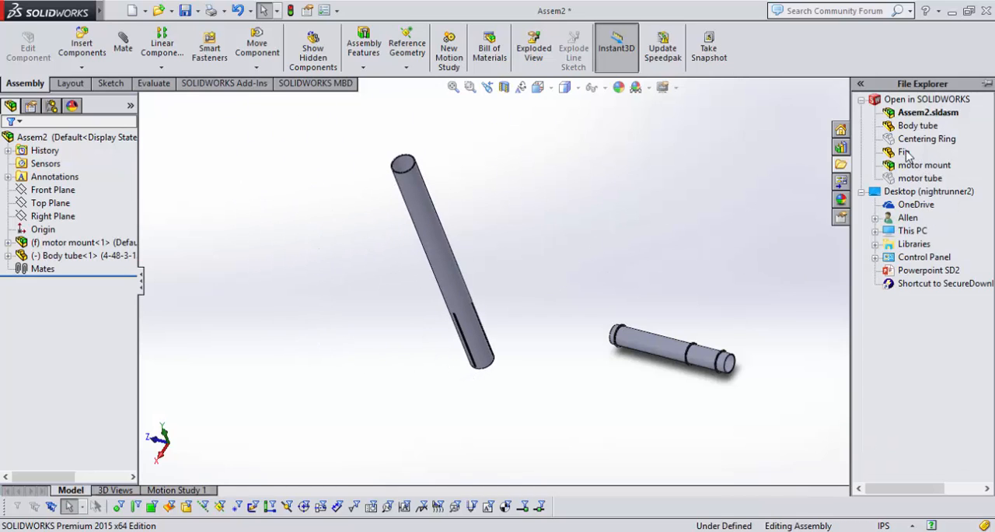
drag(906, 153, 691, 284)
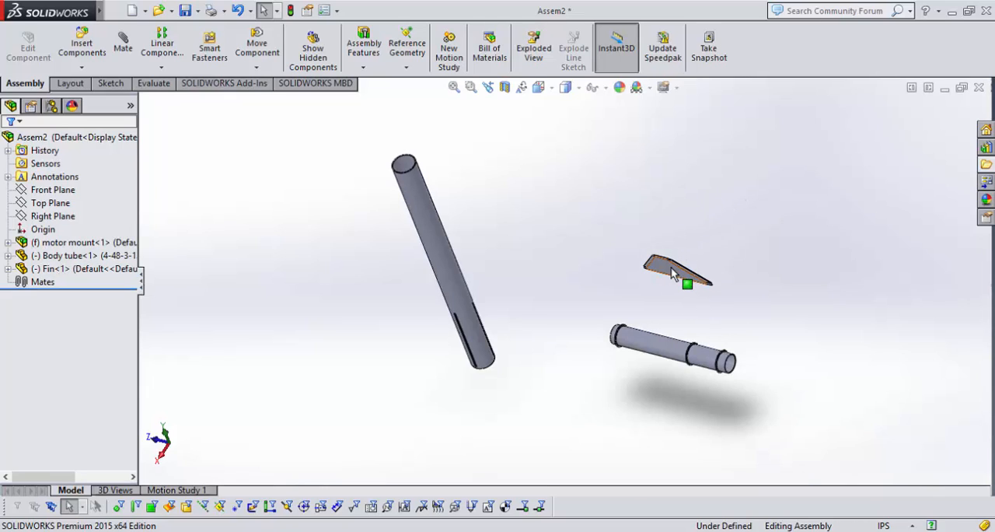
Mate the body tube's cylindrical face concentric with the motor tube, and slide the body tube along the axis clear of the motor mount.
middle_drag(588, 270, 569, 254)
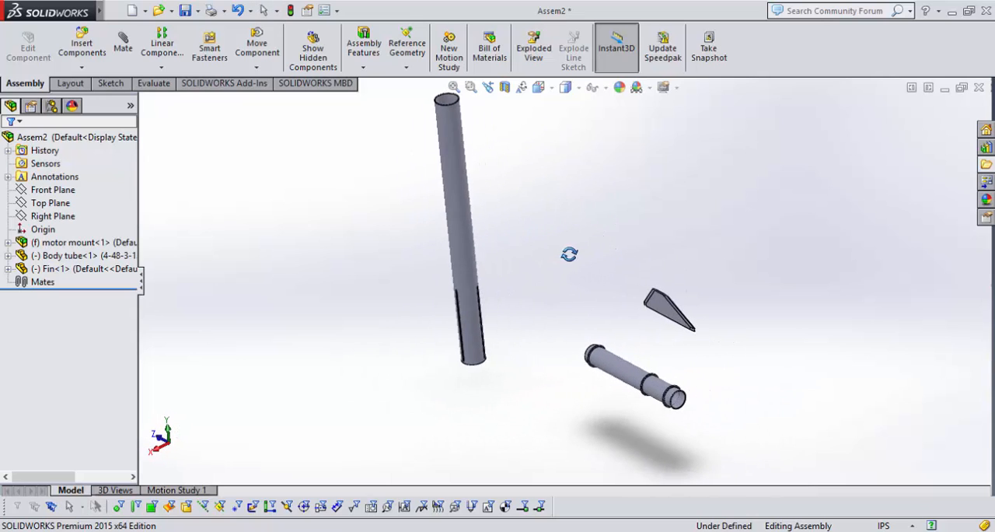
click(474, 263)
scroll(674, 362, down, 3)
scroll(674, 375, up, 3)
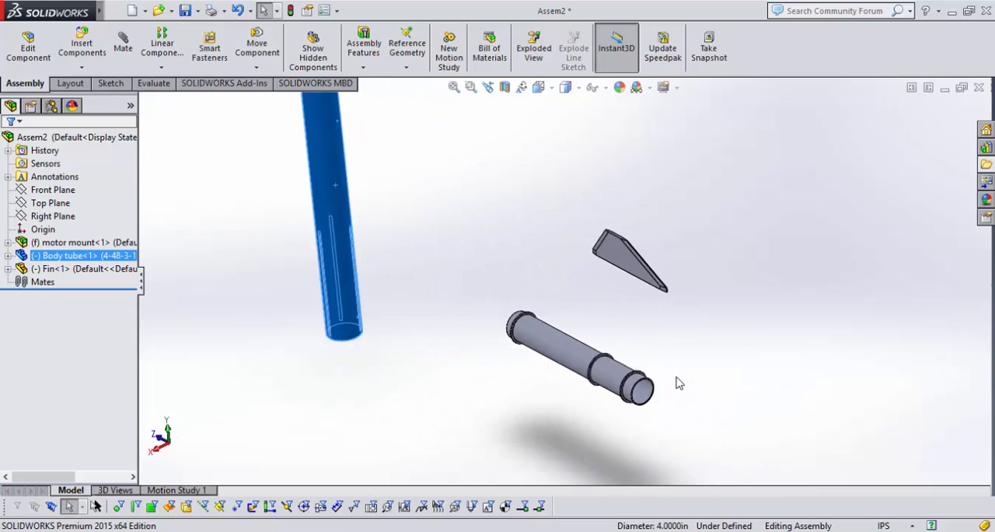
ctrl+click(569, 323)
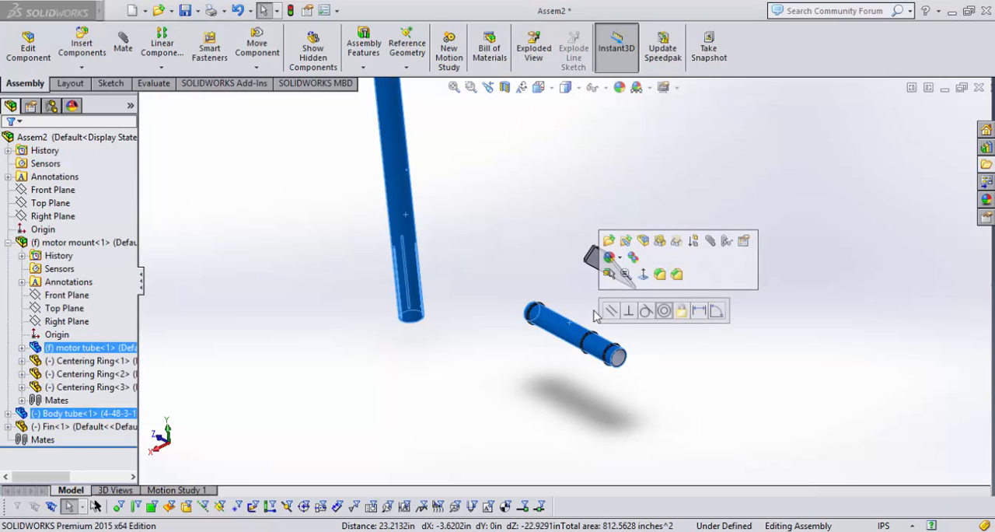
click(711, 247)
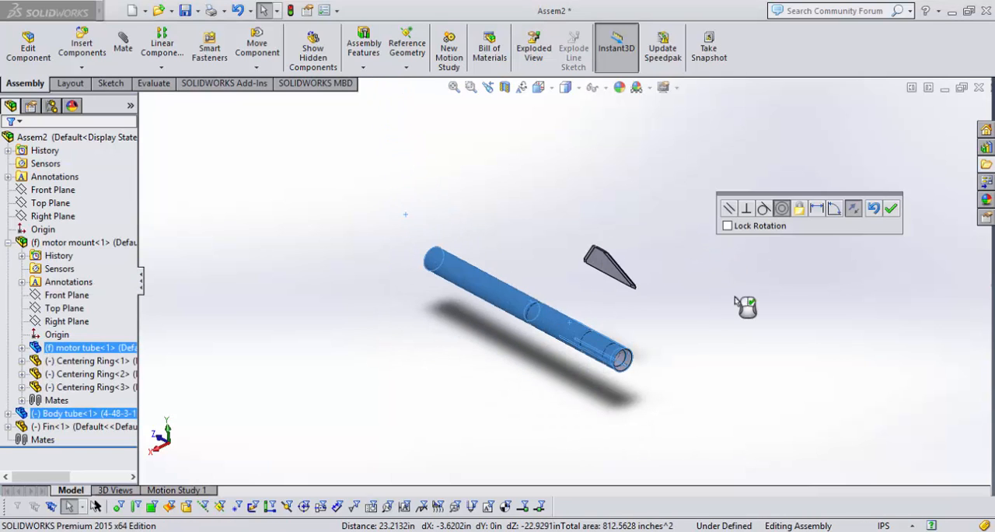
click(881, 208)
drag(486, 294, 398, 204)
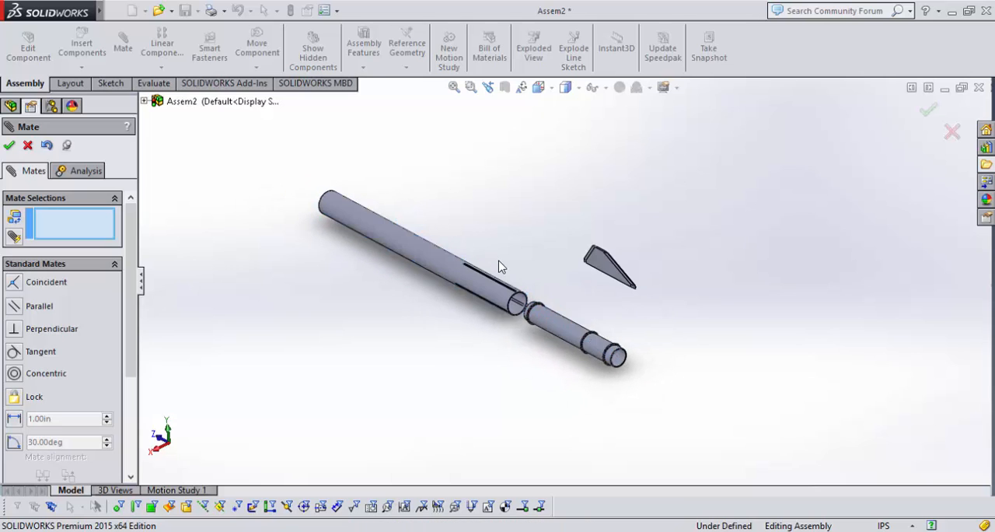
scroll(547, 250, down, 5)
scroll(552, 237, down, 2)
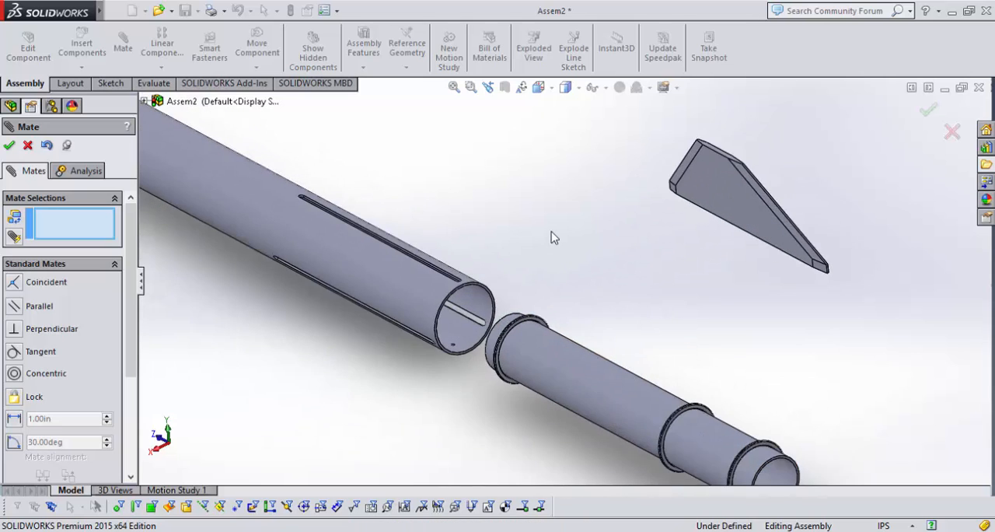
Check Detail B in the Aft Section PDF for the motor mount's offset from the body tube end, and return to SOLIDWORKS.
mouse_move(639, 290)
middle_down()
mouse_move(646, 268)
mouse_move(647, 280)
middle_up()
scroll(647, 283, up, 1)
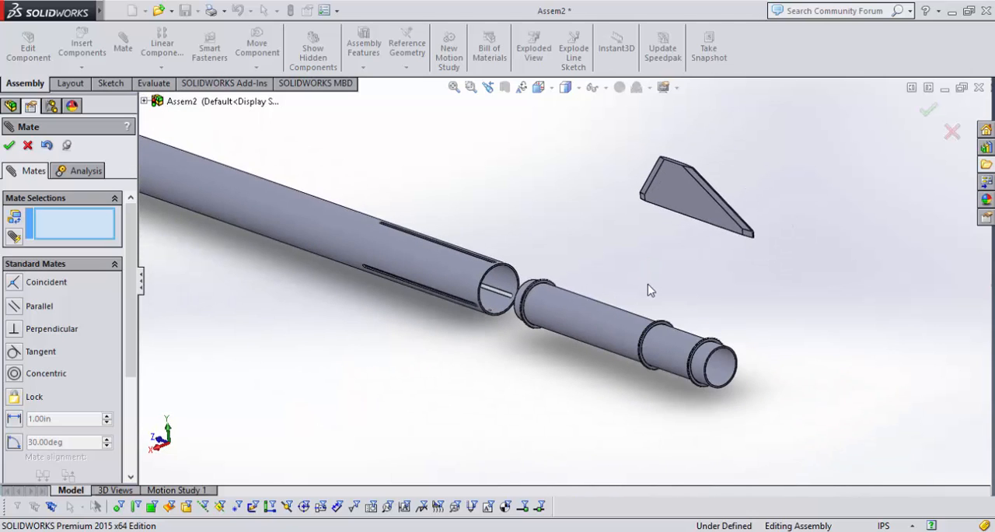
scroll(648, 282, down, 1)
scroll(653, 326, down, 1)
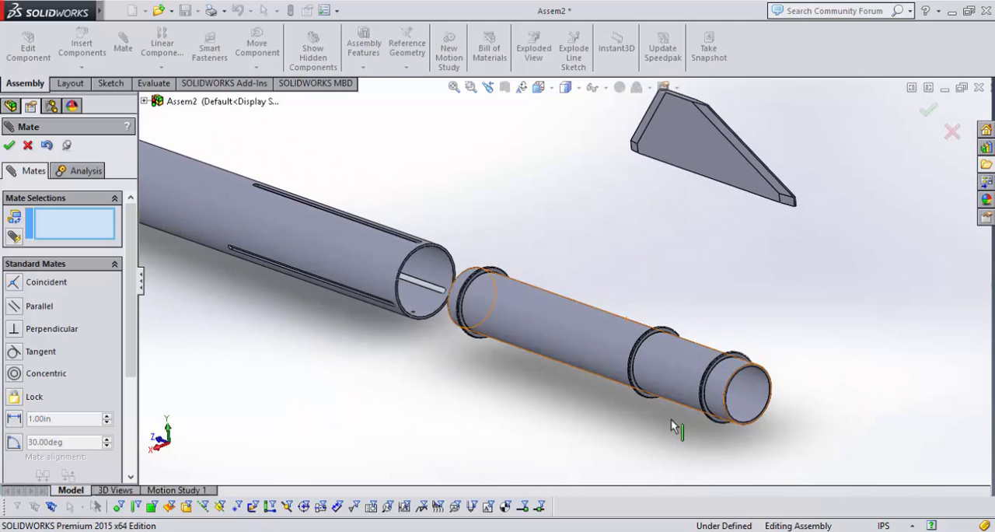
key(alt+Tab)
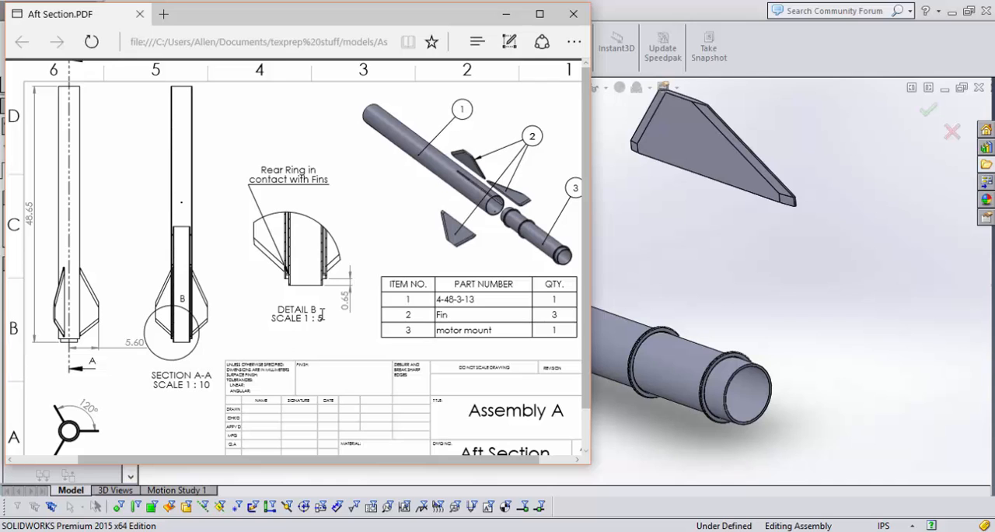
click(707, 216)
Add a 0.65 in distance mate between the motor tube's rear end face and the body tube's end face.
scroll(735, 440, down, 3)
scroll(653, 272, down, 2)
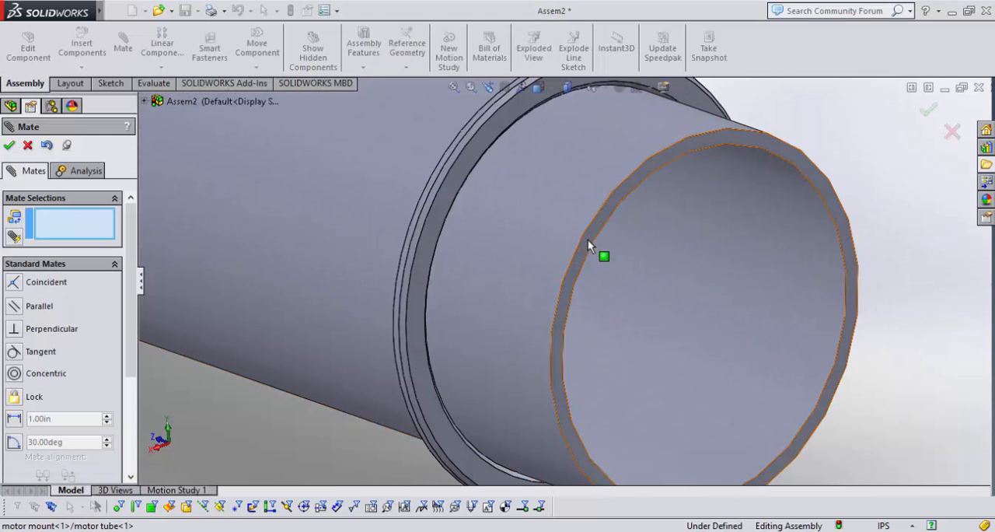
click(567, 271)
scroll(545, 280, up, 4)
scroll(544, 282, up, 2)
scroll(342, 248, down, 3)
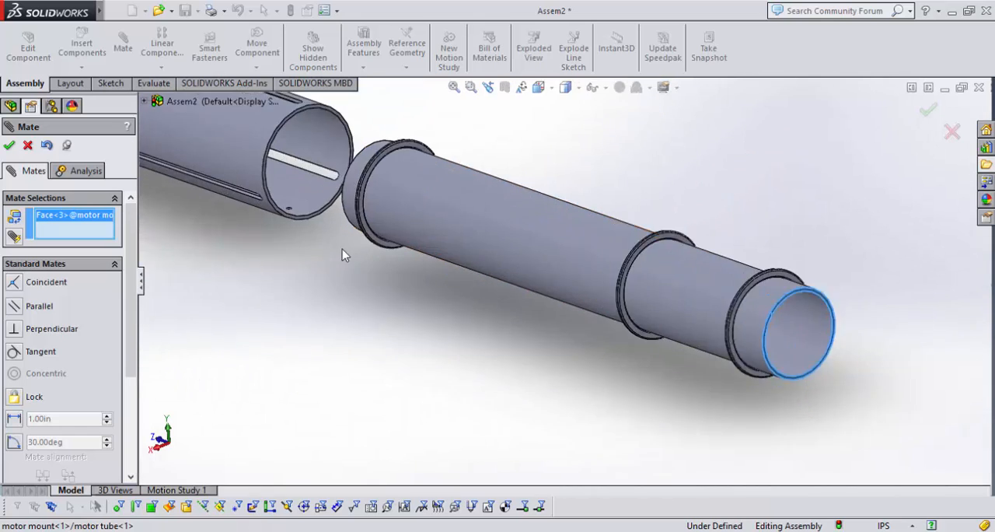
scroll(290, 132, down, 5)
click(399, 349)
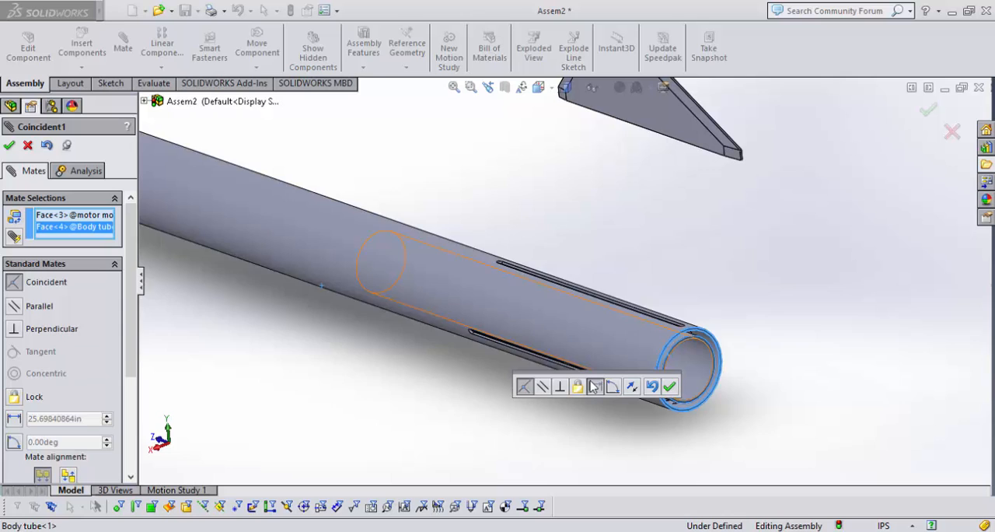
click(595, 386)
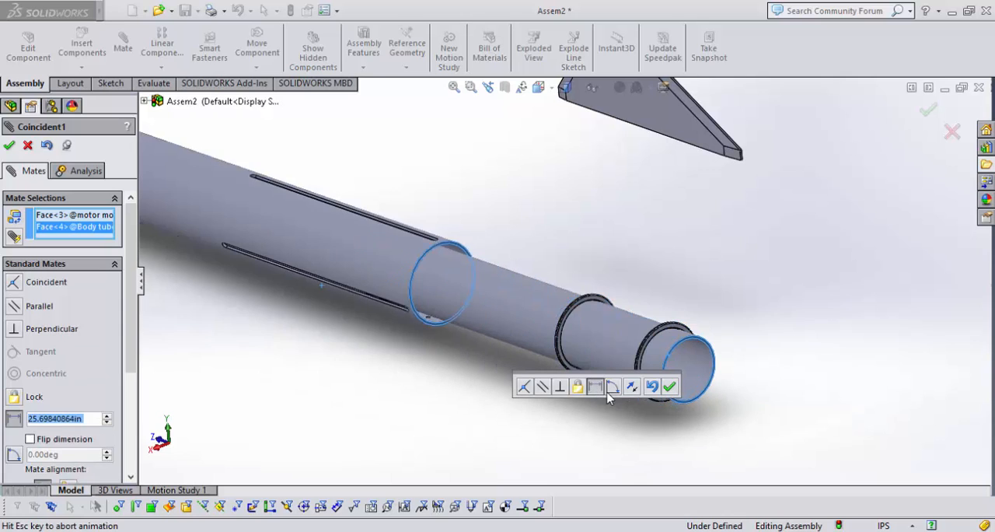
text(.65)
key(Return)
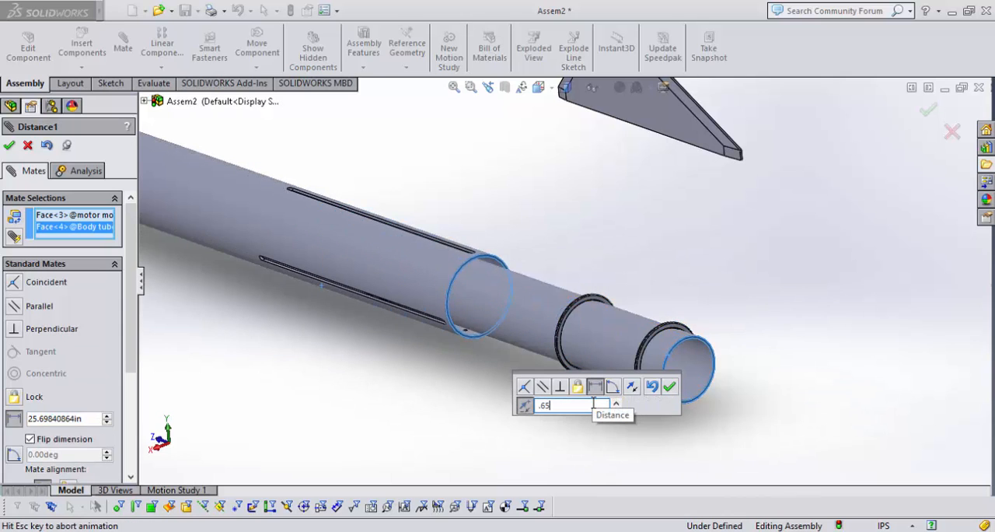
click(669, 386)
Finish mating and delete the distance mate between the motor mount and the body tube.
middle_drag(643, 308, 536, 315)
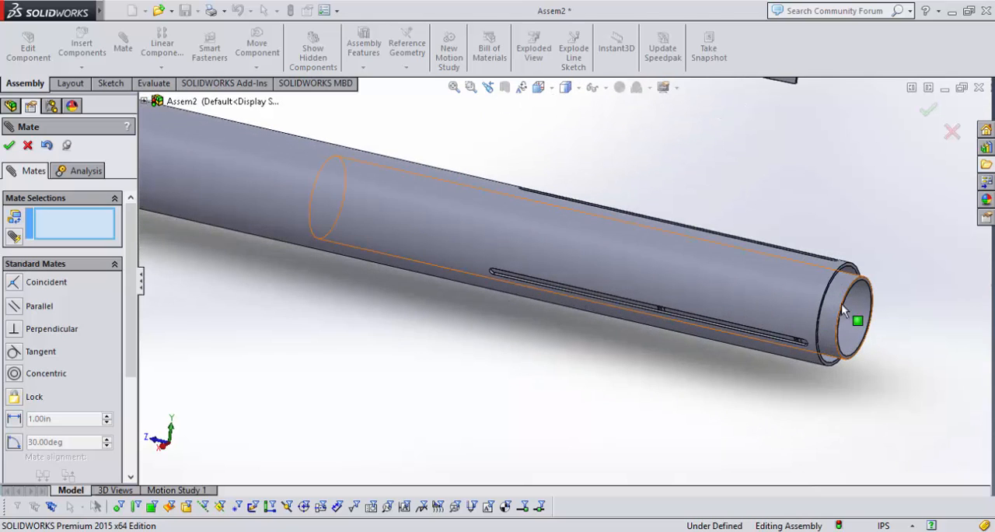
middle_drag(855, 317, 860, 216)
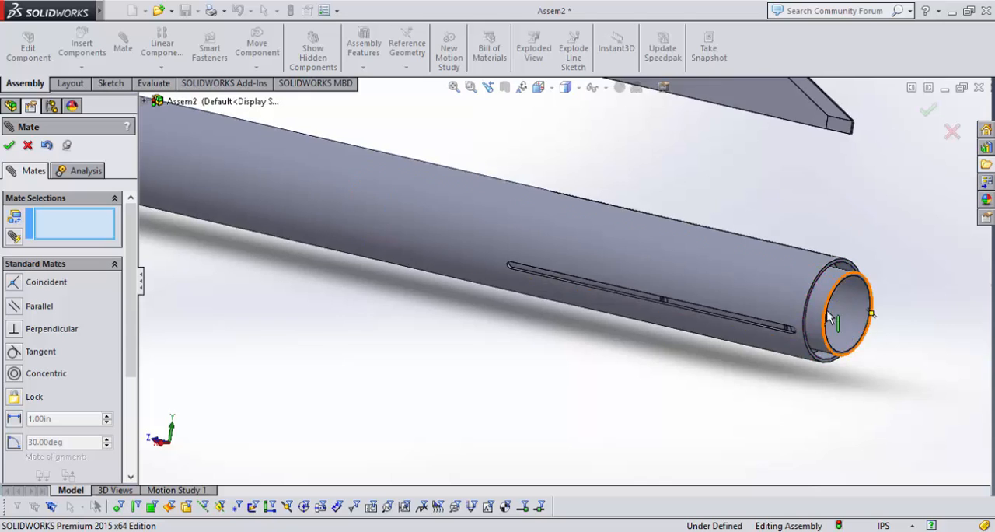
scroll(854, 302, up, 2)
middle_drag(511, 346, 544, 273)
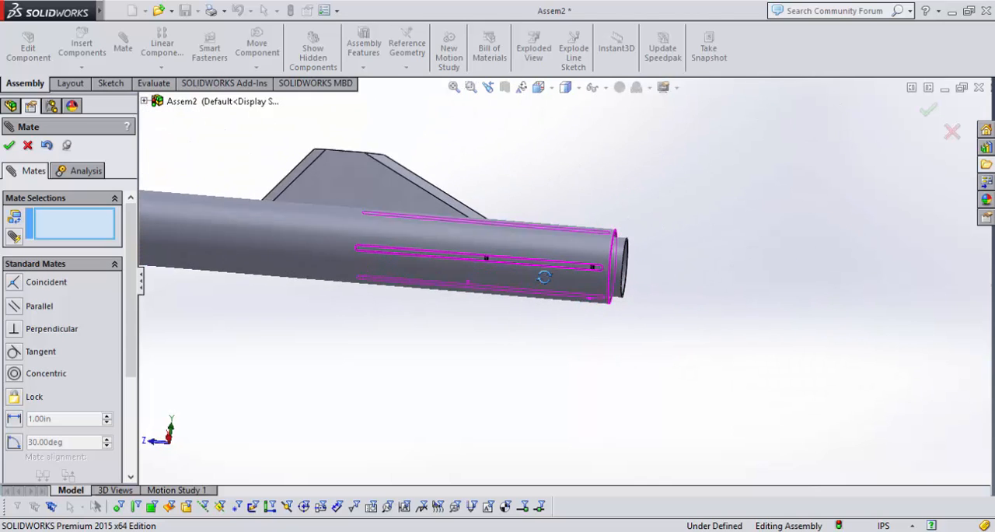
scroll(516, 261, down, 5)
scroll(572, 254, up, 5)
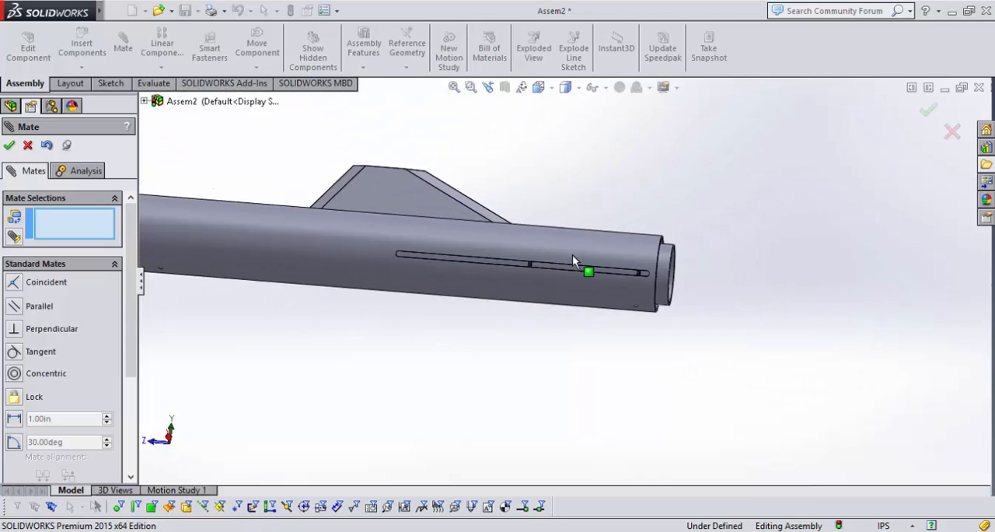
click(24, 142)
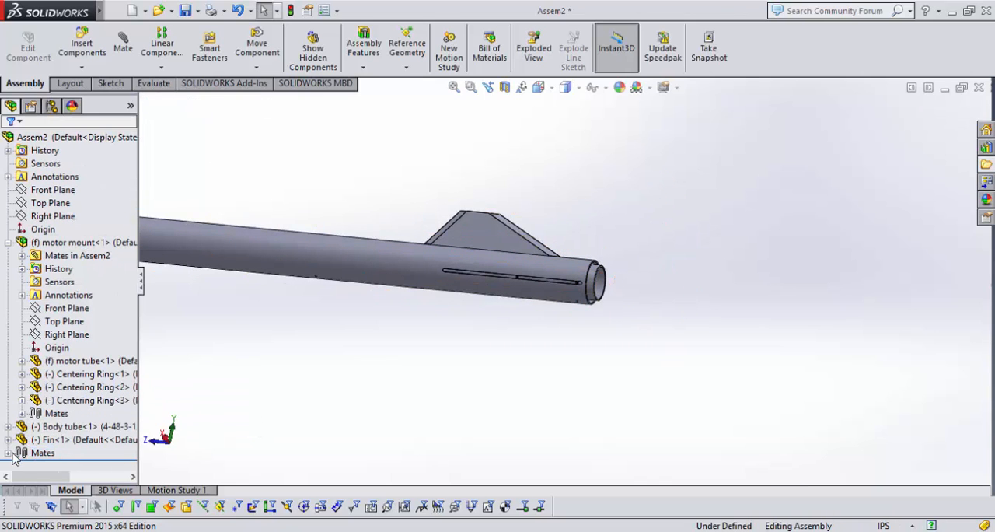
click(9, 452)
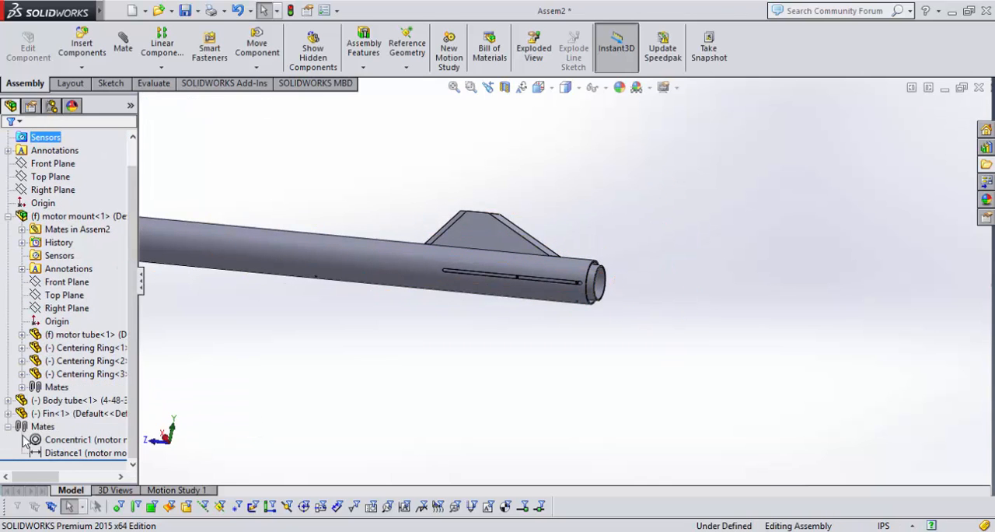
click(65, 453)
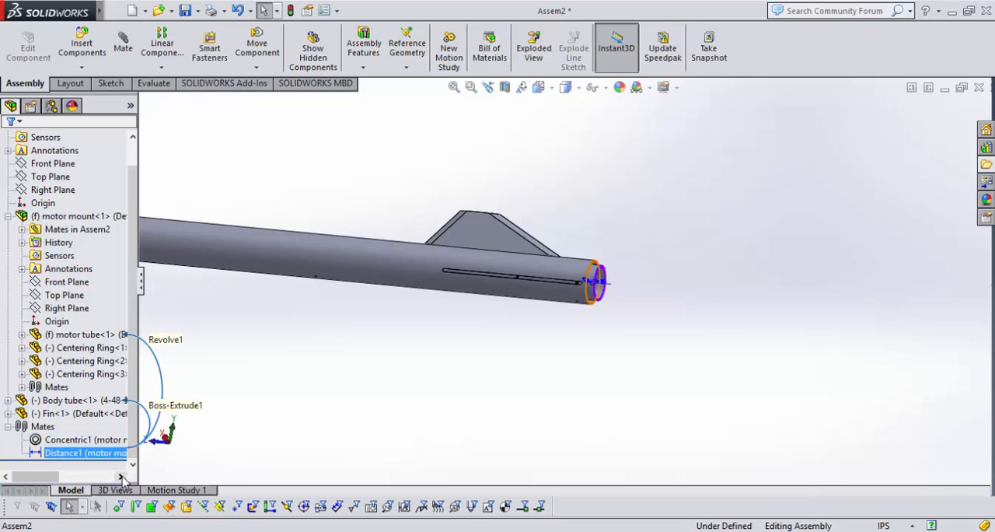
key(Delete)
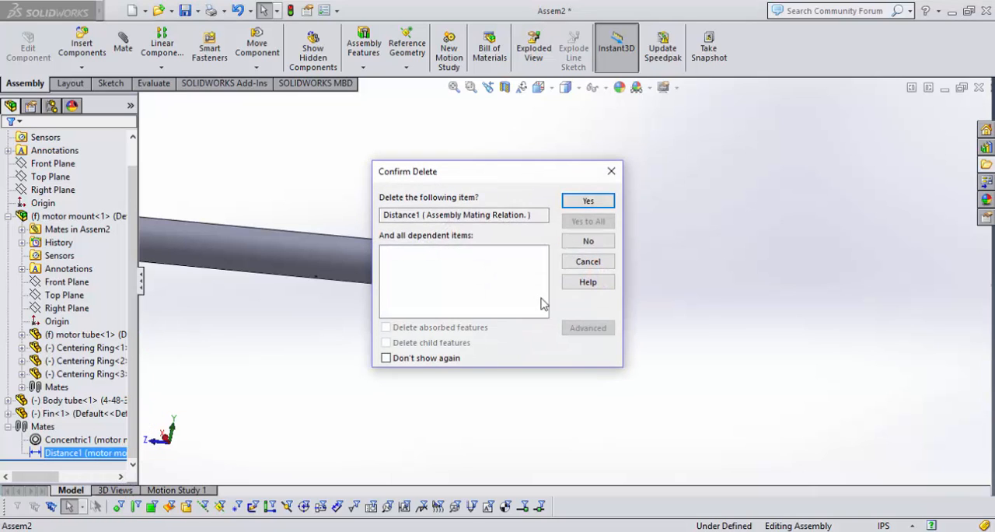
click(609, 201)
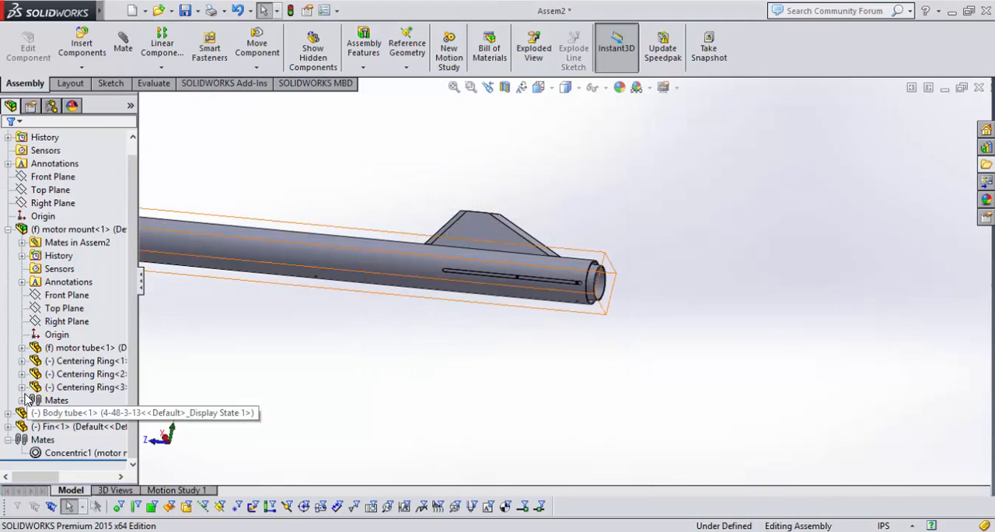
Edit the concentric mate between the motor tube and body tube, and flip its mate alignment.
click(8, 229)
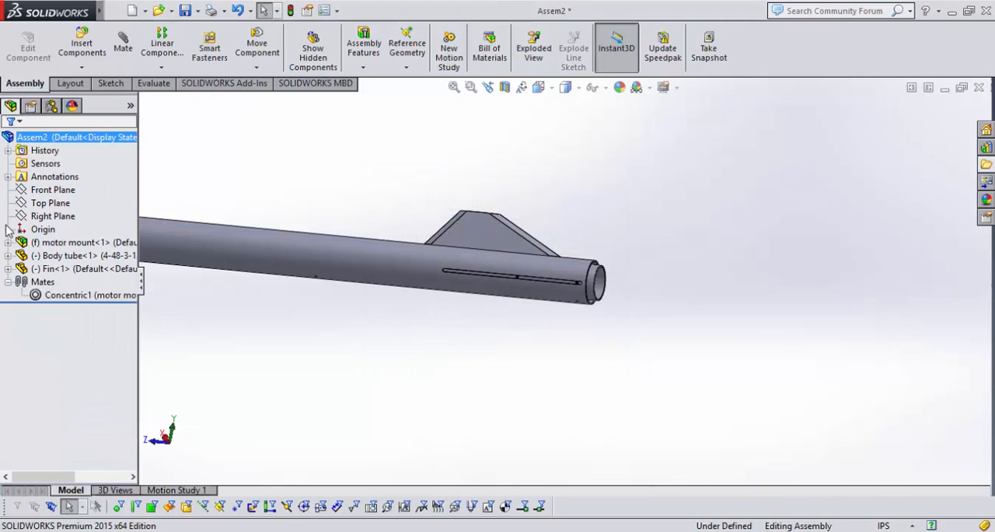
click(48, 297)
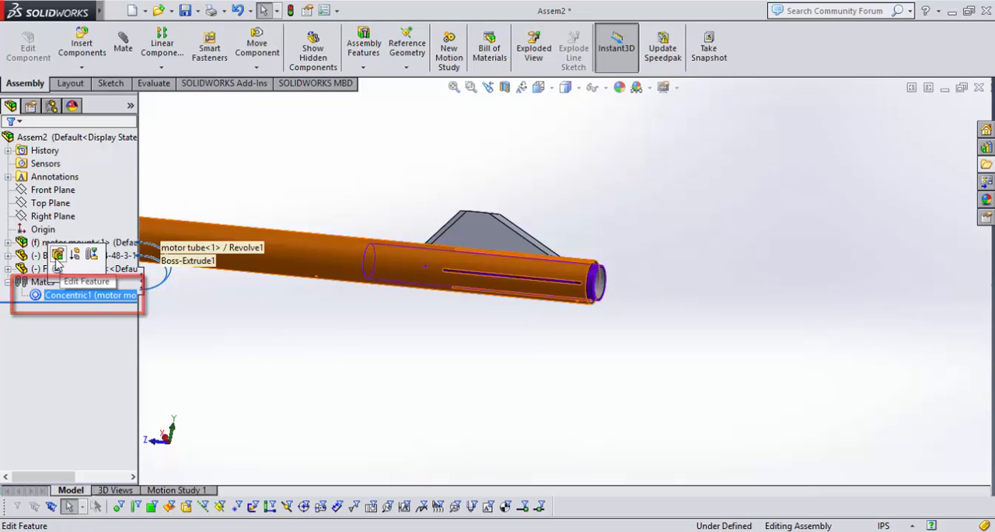
drag(132, 272, 132, 321)
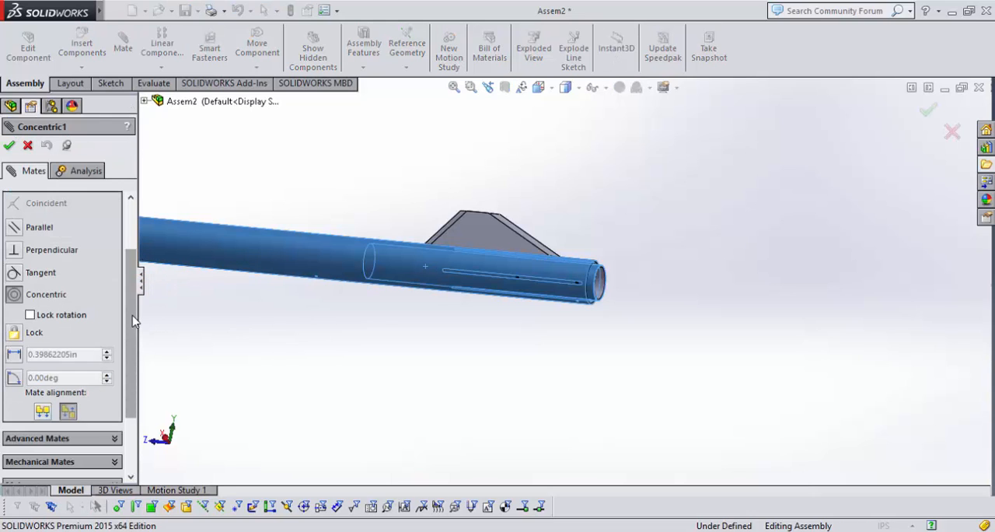
click(69, 412)
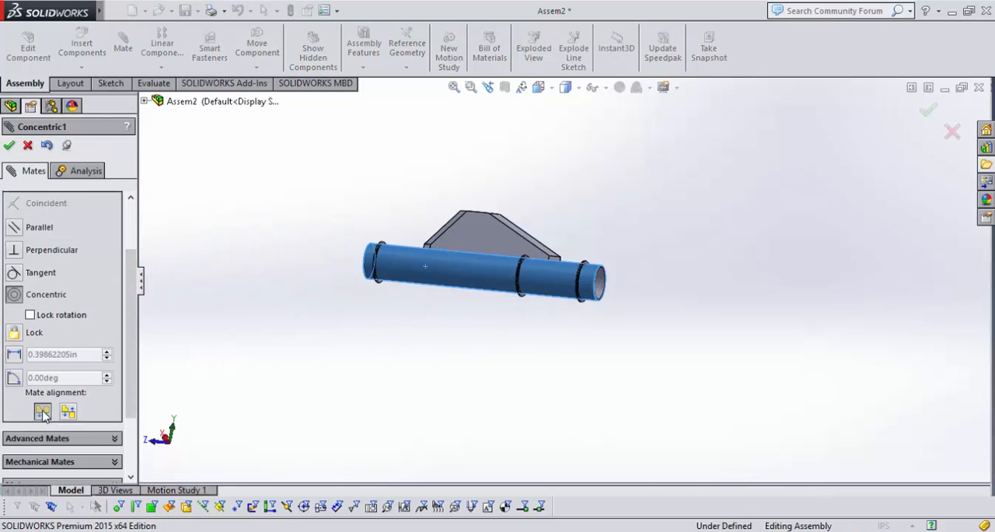
scroll(434, 240, up, 7)
scroll(547, 276, down, 5)
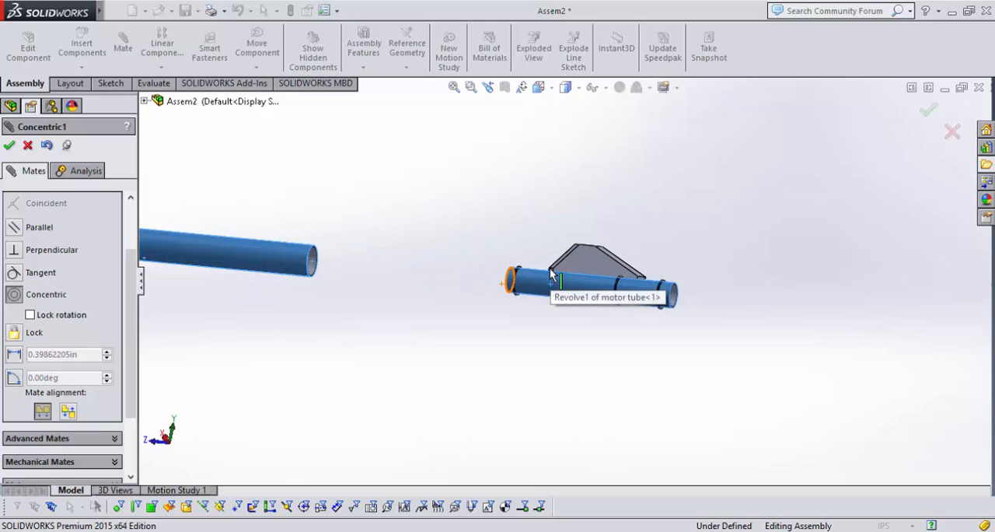
scroll(550, 277, up, 4)
click(9, 145)
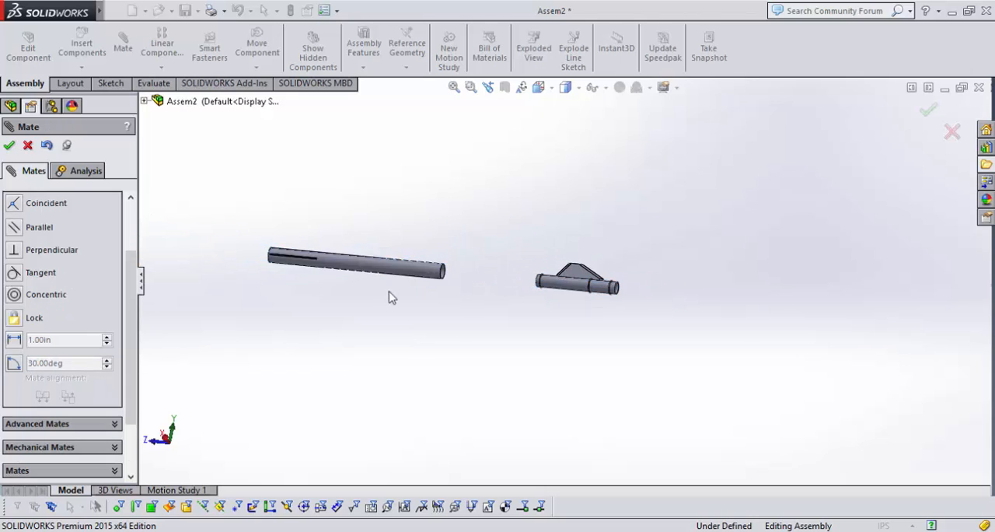
Slide the body tube along its axis so its slotted end covers the front part of the motor mount.
mouse_move(473, 273)
mouse_down()
mouse_move(888, 307)
mouse_move(828, 309)
mouse_move(844, 310)
mouse_up()
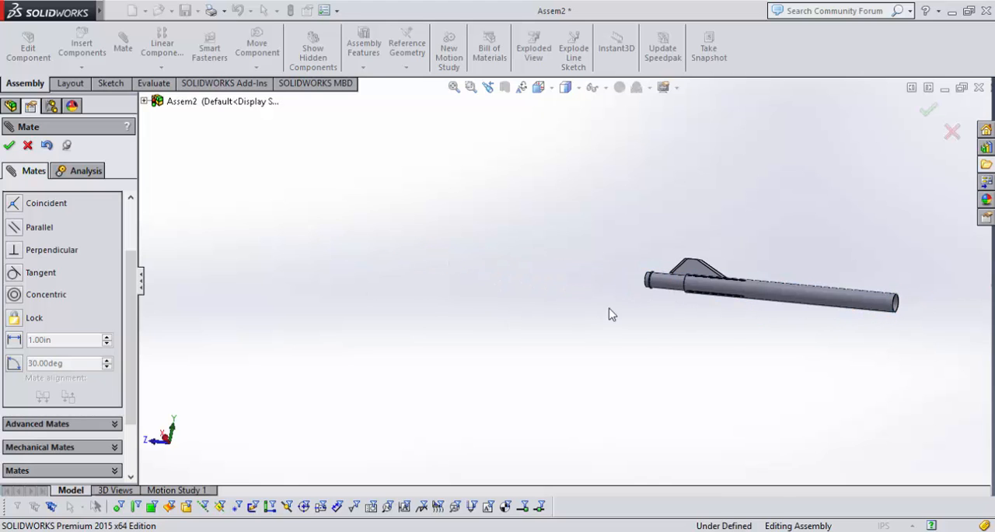
middle_drag(609, 308, 766, 300)
scroll(828, 289, down, 4)
scroll(881, 263, up, 4)
scroll(881, 263, down, 6)
scroll(258, 259, down, 5)
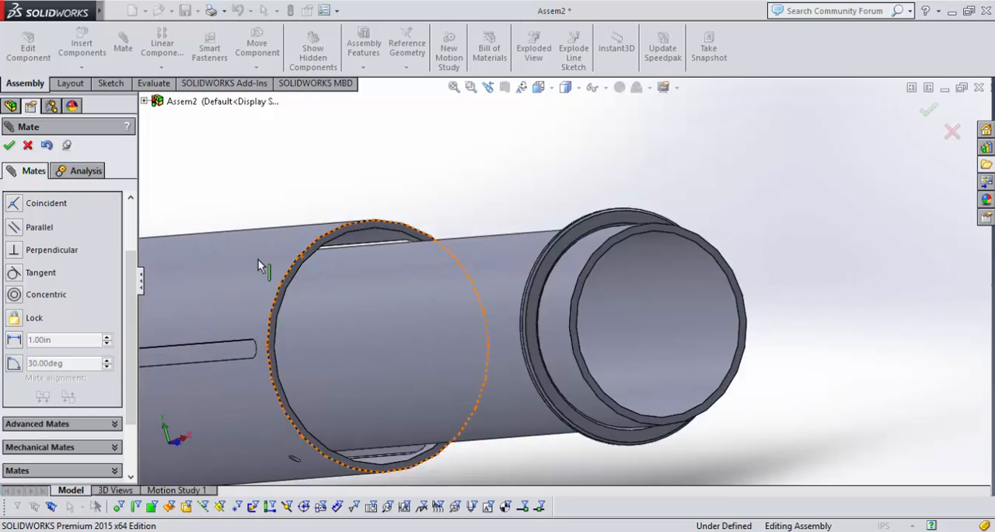
Mate the body tube's slotted end face to the motor tube's rear end face at a distance of 0.65 in.
scroll(425, 288, down, 5)
click(472, 308)
scroll(473, 308, up, 5)
scroll(738, 273, down, 5)
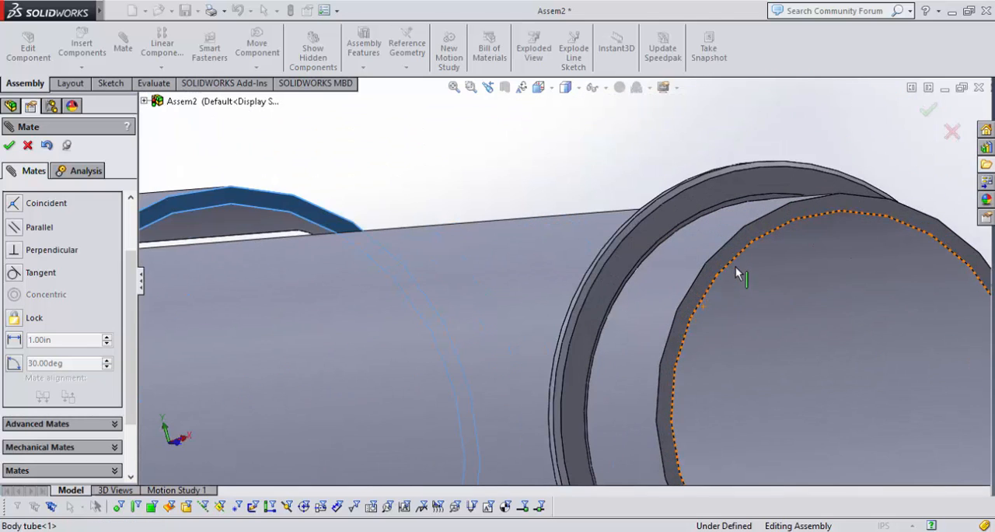
click(709, 278)
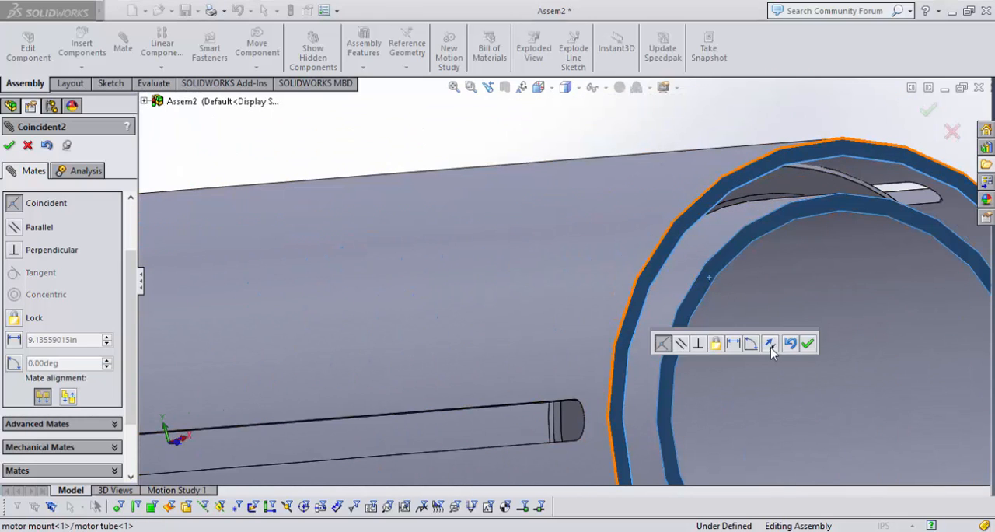
click(732, 344)
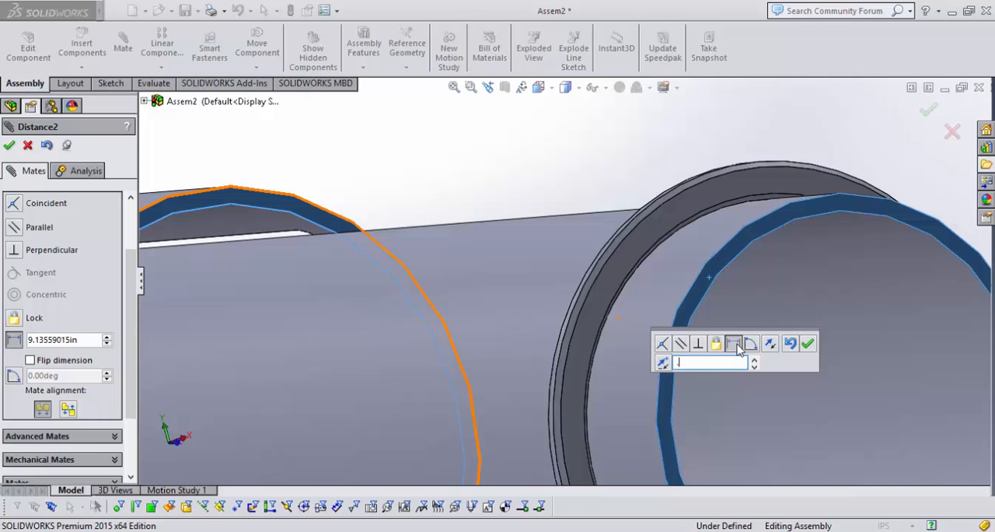
text(.65)
key(Return)
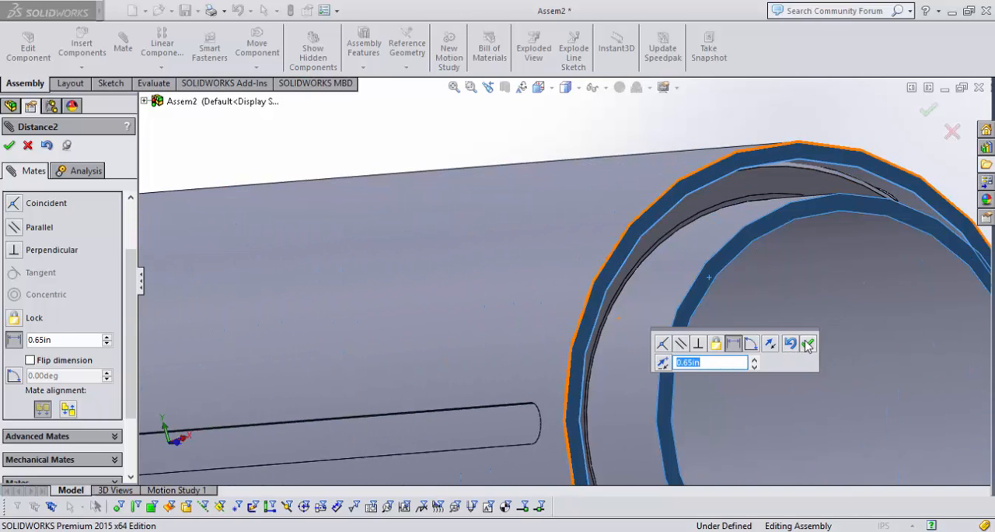
click(806, 345)
Examine both ends of the body tube's fin slot and the fin's position beside it, and finish mating.
scroll(795, 340, up, 5)
middle_drag(810, 434, 516, 407)
scroll(782, 353, down, 5)
scroll(721, 280, down, 3)
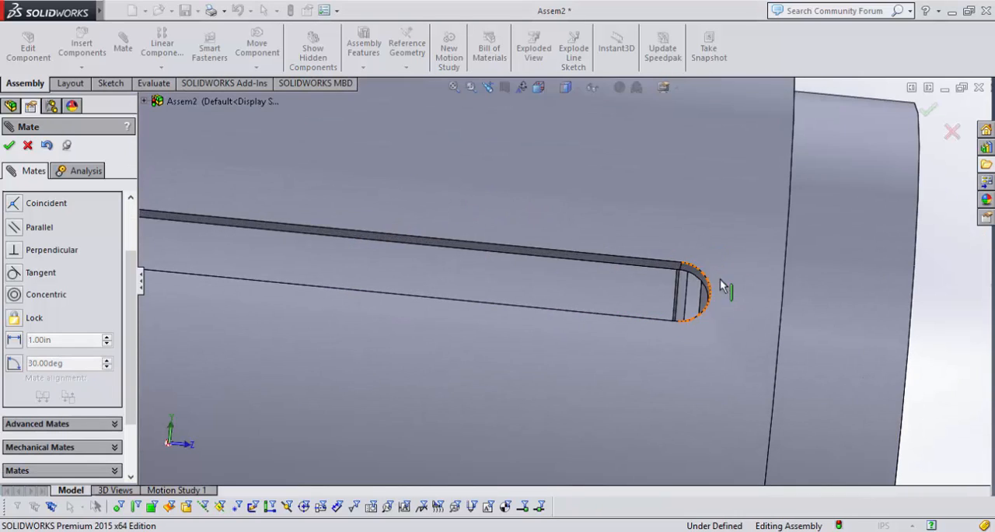
scroll(655, 326, up, 10)
scroll(401, 242, down, 5)
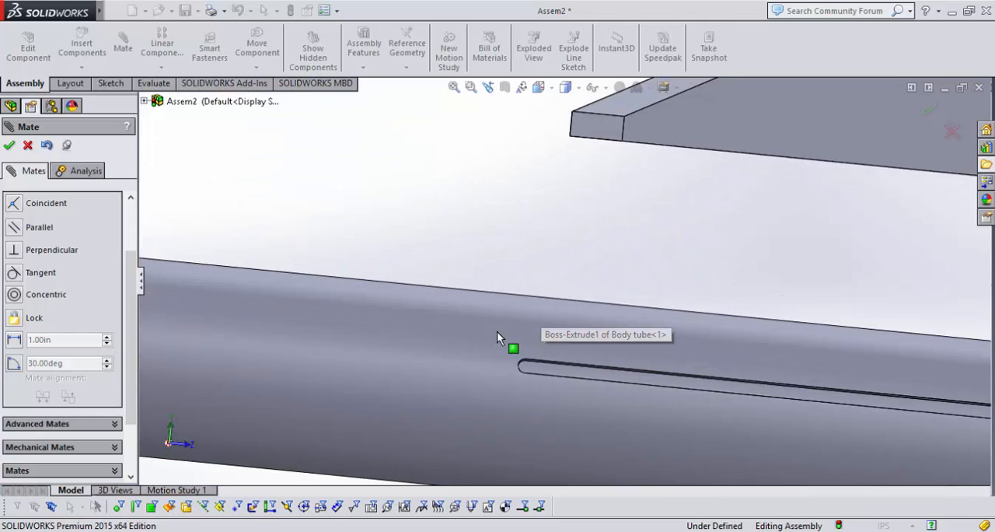
scroll(499, 336, down, 5)
scroll(634, 367, up, 10)
middle_drag(788, 249, 659, 264)
scroll(659, 264, down, 5)
scroll(372, 233, up, 4)
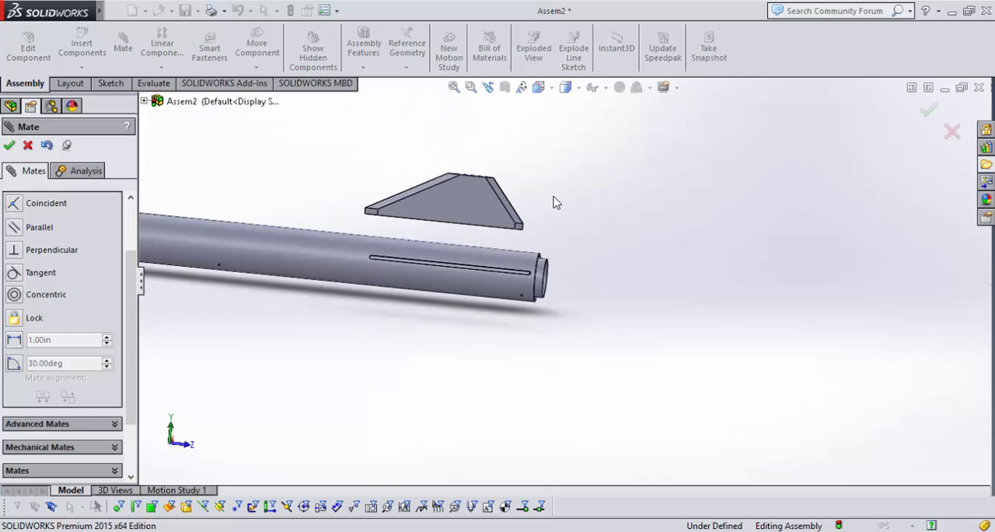
middle_drag(554, 198, 436, 166)
click(10, 148)
scroll(438, 220, down, 2)
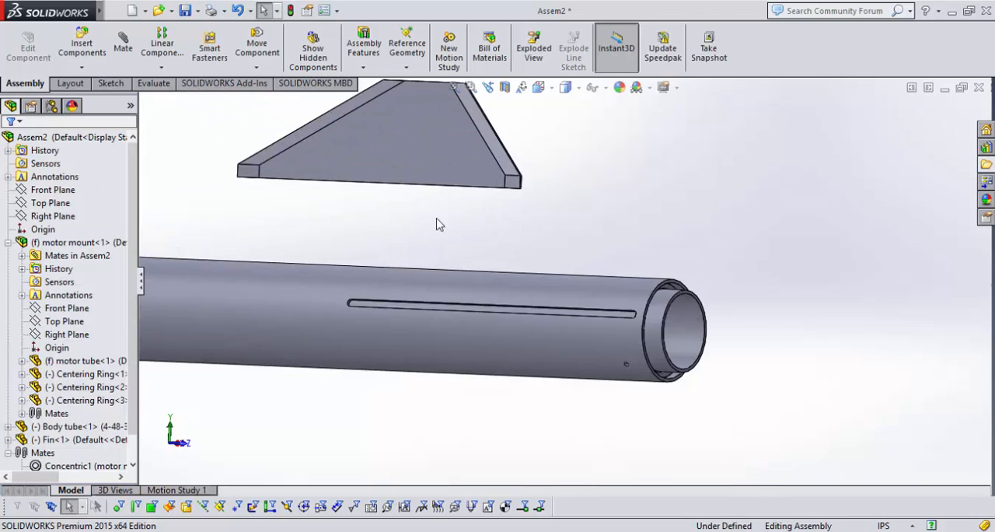
Mate the fin's rear end face coincident with the face of the centering ring at the rear end of the body tube's slot.
middle_drag(438, 220, 537, 193)
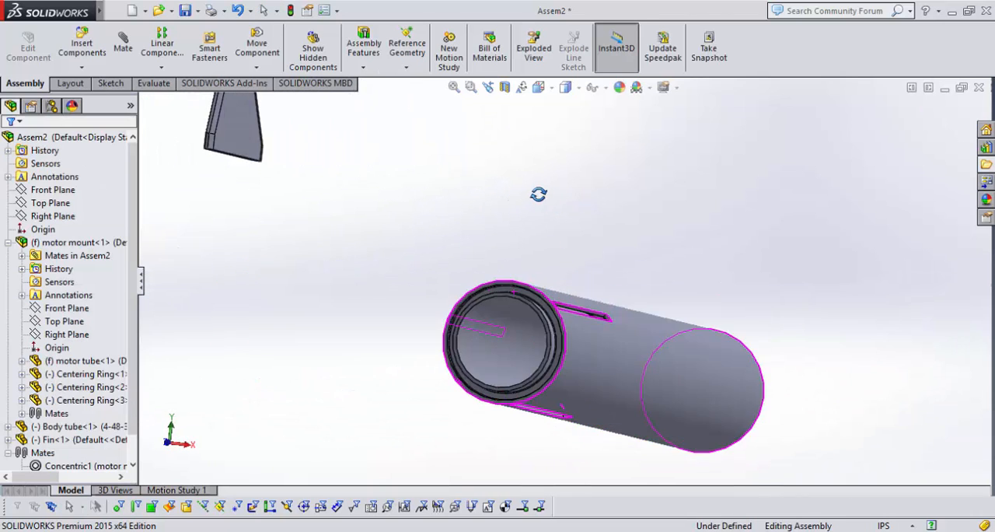
scroll(285, 174, down, 6)
click(346, 225)
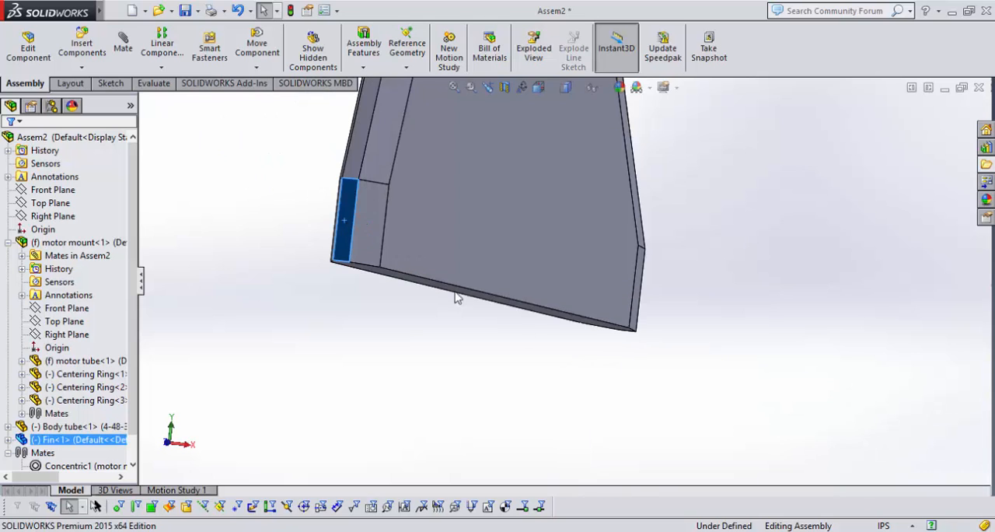
scroll(563, 356, up, 8)
middle_drag(746, 335, 529, 252)
scroll(498, 307, down, 8)
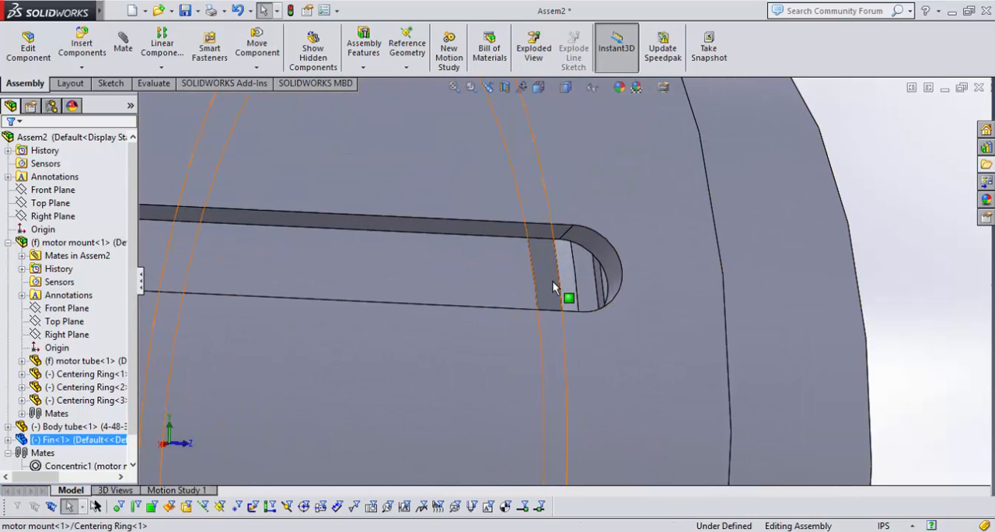
ctrl+click(553, 282)
click(692, 200)
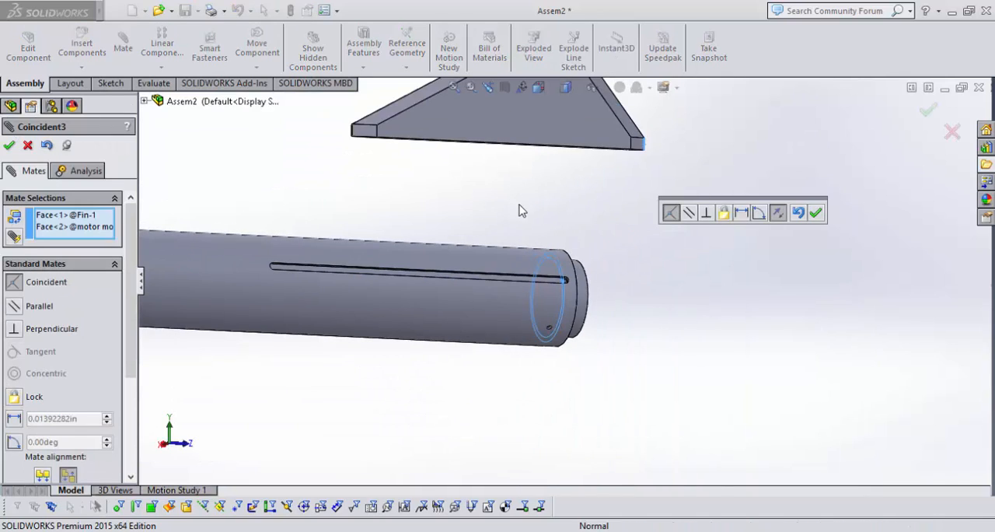
click(815, 212)
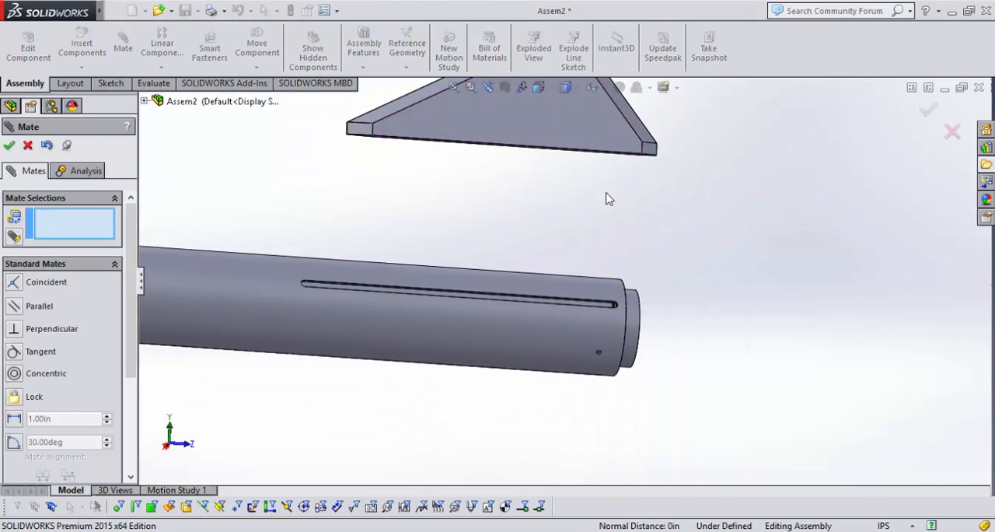
Start a width mate with the Centered constraint, using the two long side faces of the body tube's fin slot as width selections.
middle_drag(489, 200, 457, 218)
scroll(458, 214, down, 3)
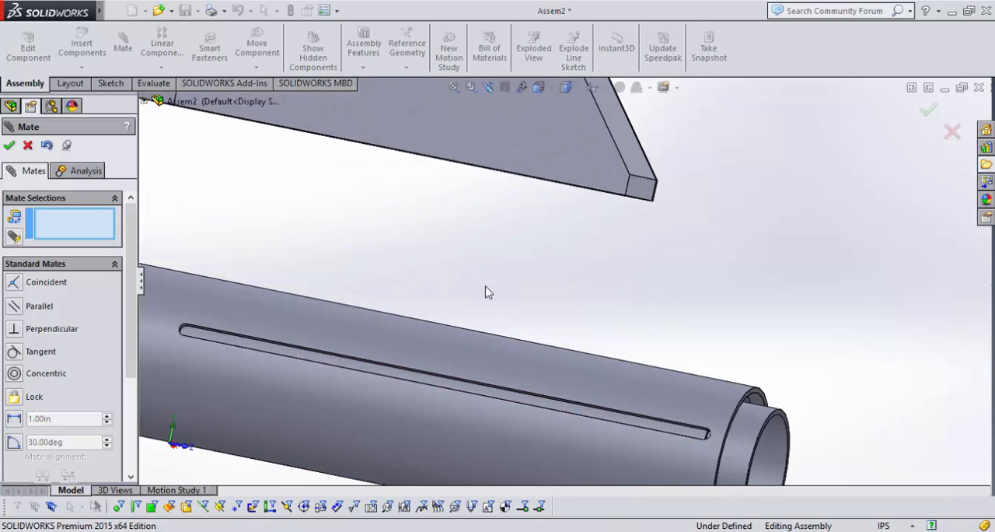
scroll(485, 286, up, 2)
drag(130, 333, 120, 402)
click(113, 384)
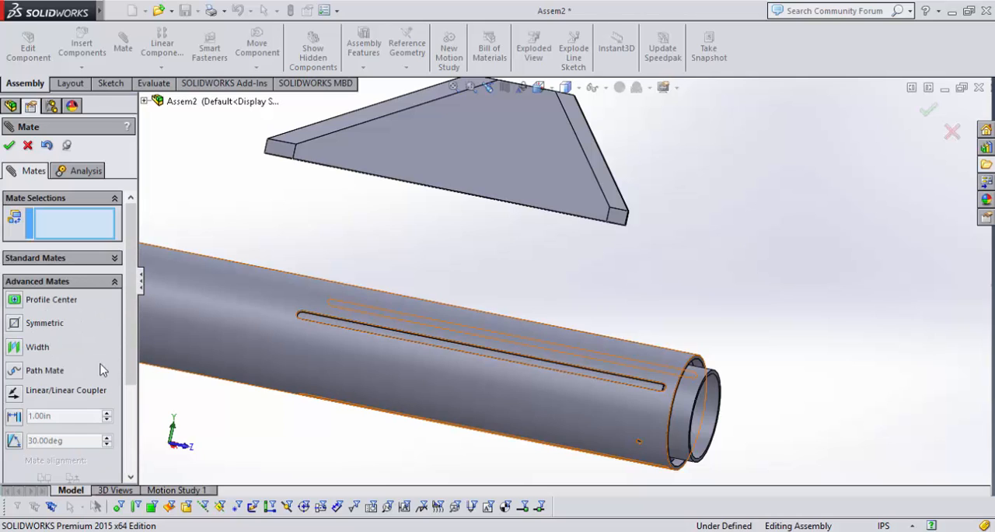
click(14, 346)
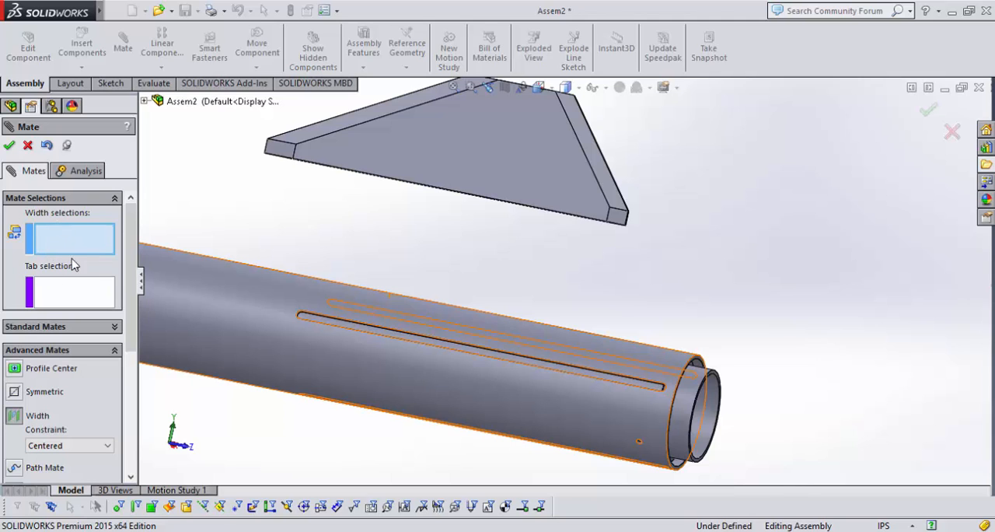
scroll(489, 280, down, 8)
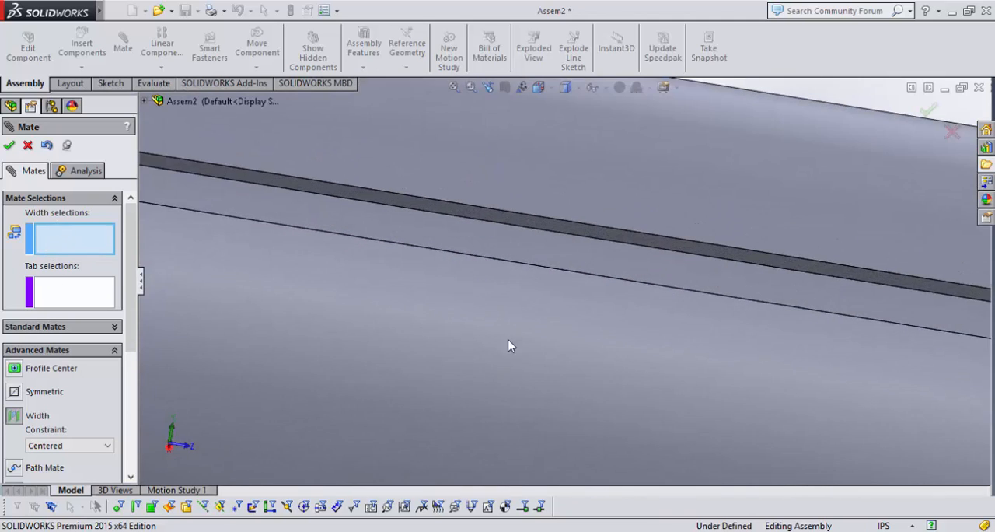
click(559, 224)
scroll(556, 278, down, 3)
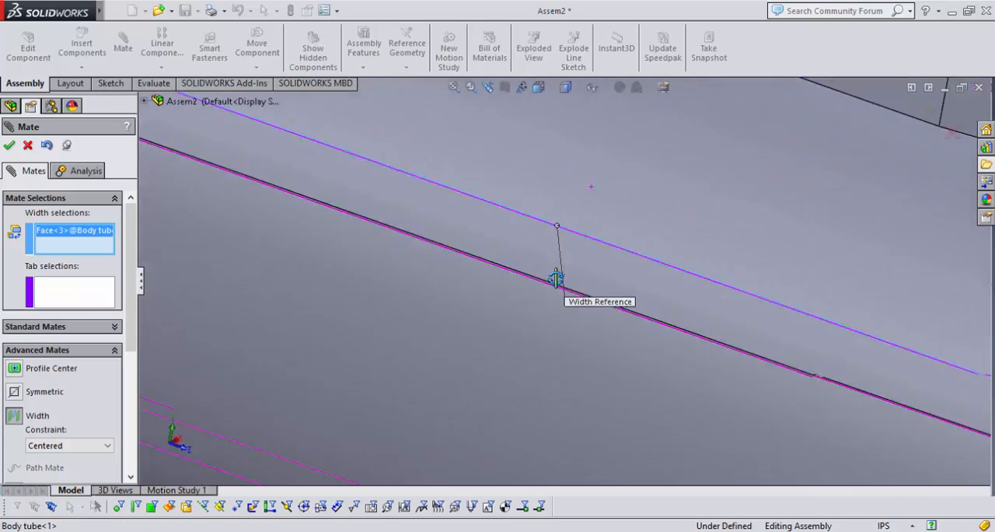
scroll(568, 288, down, 3)
click(596, 300)
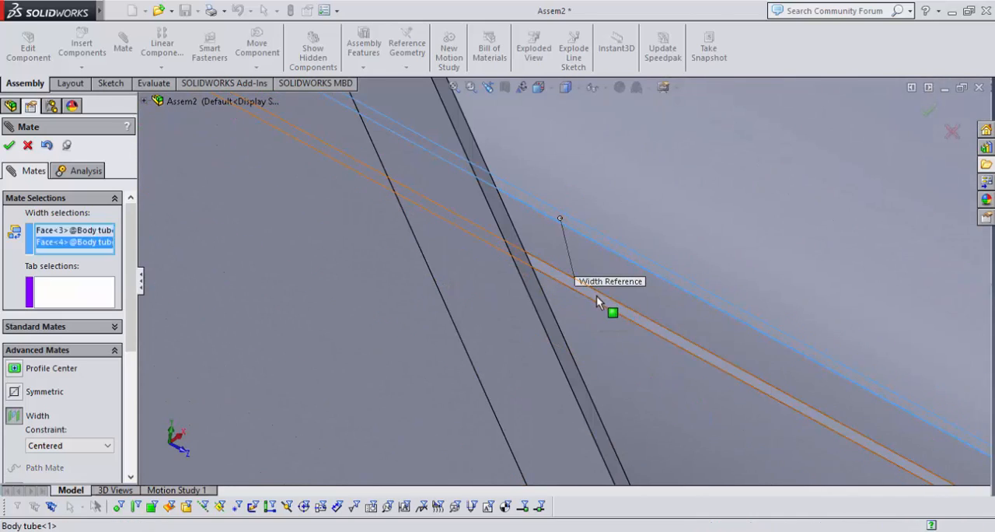
Add the fin's two broad faces as tab selections, and complete the width mate that centres the fin in the slot.
scroll(596, 297, up, 10)
scroll(616, 206, up, 5)
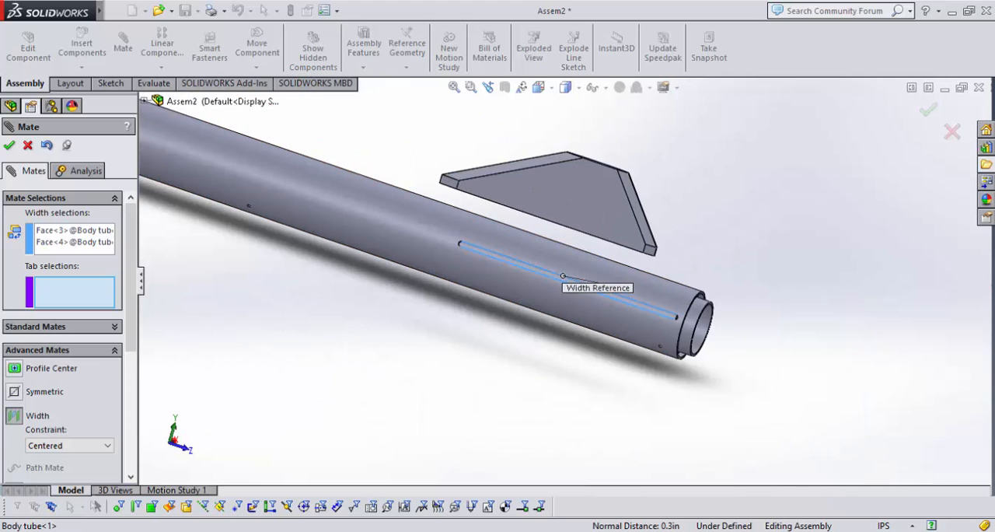
scroll(606, 257, down, 8)
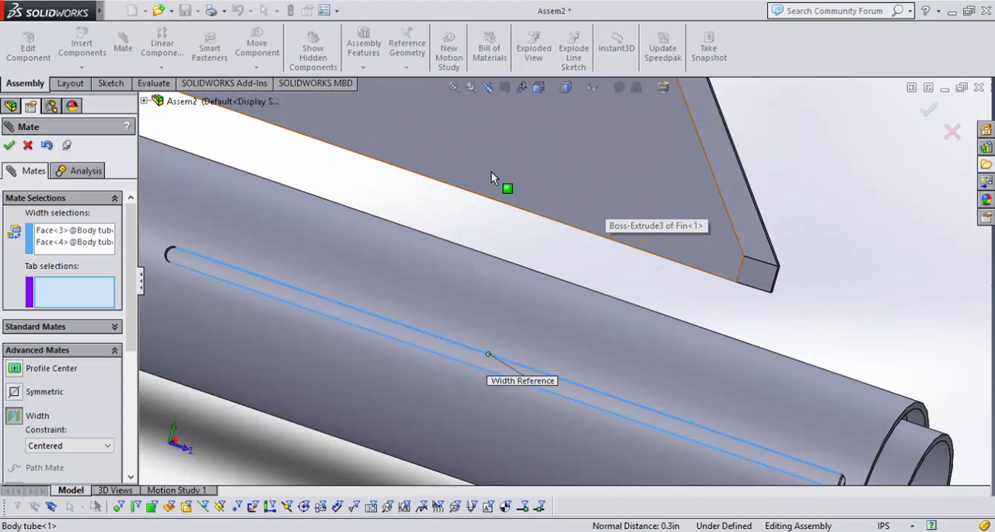
click(491, 171)
middle_drag(750, 188, 629, 177)
click(882, 206)
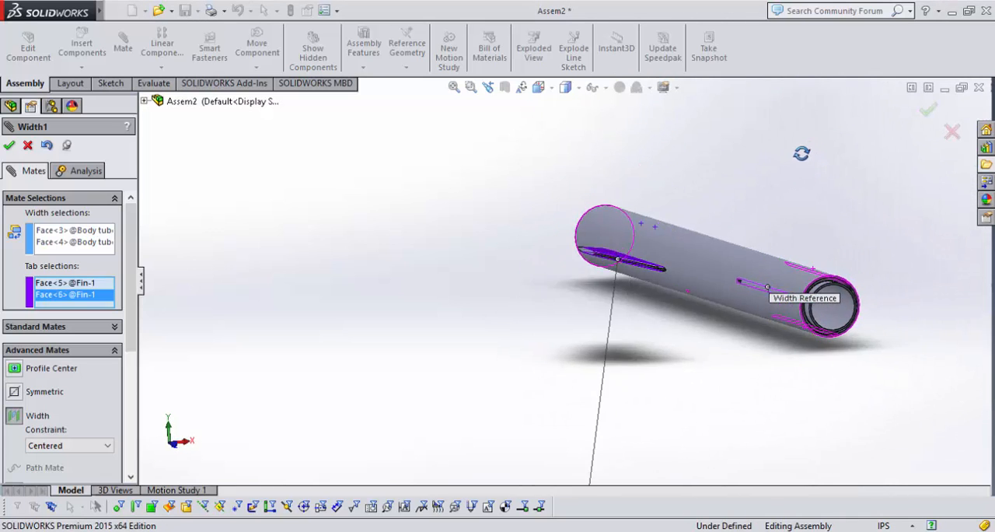
click(10, 146)
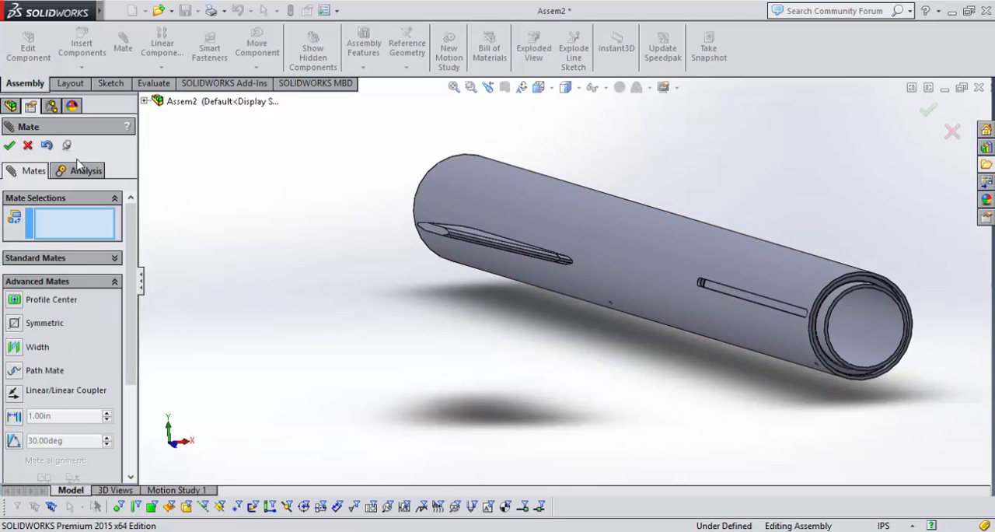
click(9, 145)
Mate the fin's long bottom face tangent to the outer cylindrical face of the motor tube.
middle_drag(280, 268, 455, 246)
scroll(455, 247, up, 5)
middle_drag(567, 327, 610, 253)
drag(624, 304, 633, 364)
click(622, 372)
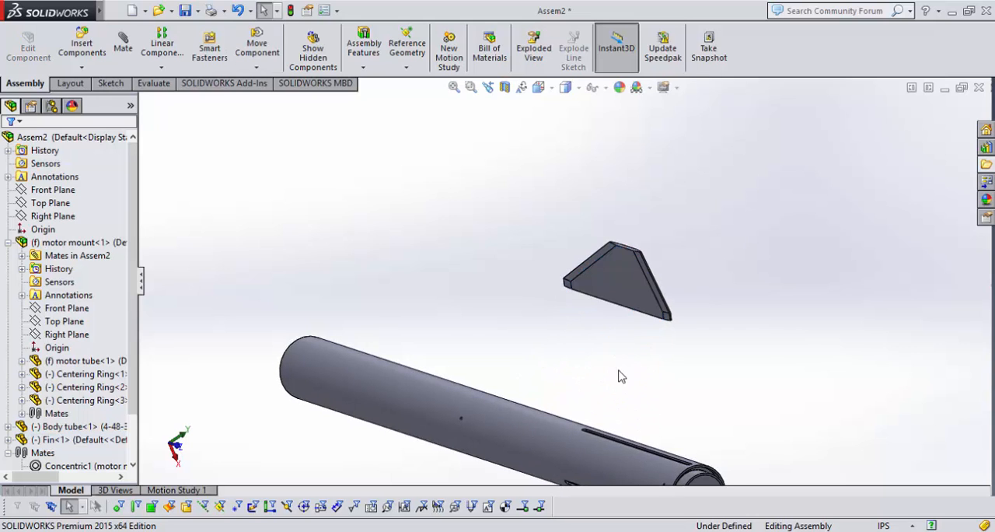
middle_drag(619, 374, 616, 238)
scroll(630, 195, down, 10)
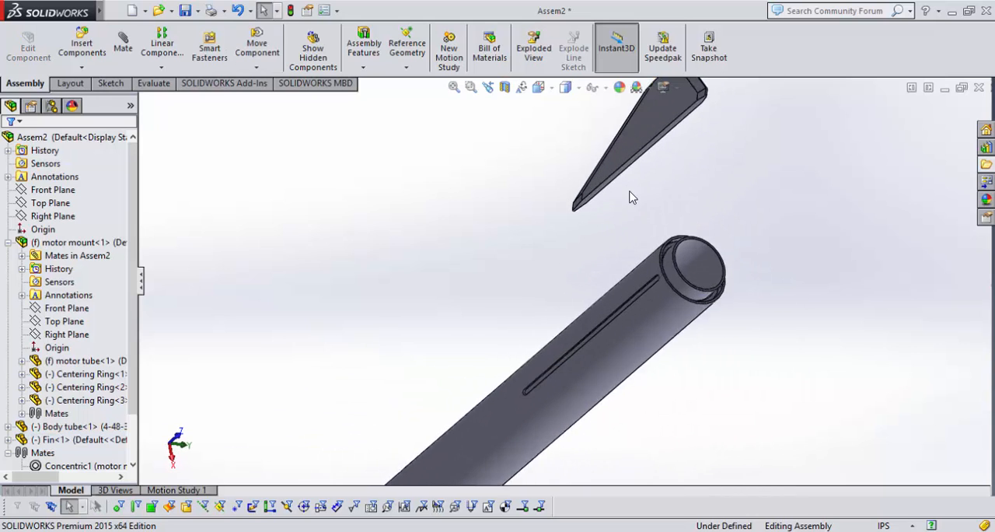
click(590, 163)
scroll(577, 393, up, 8)
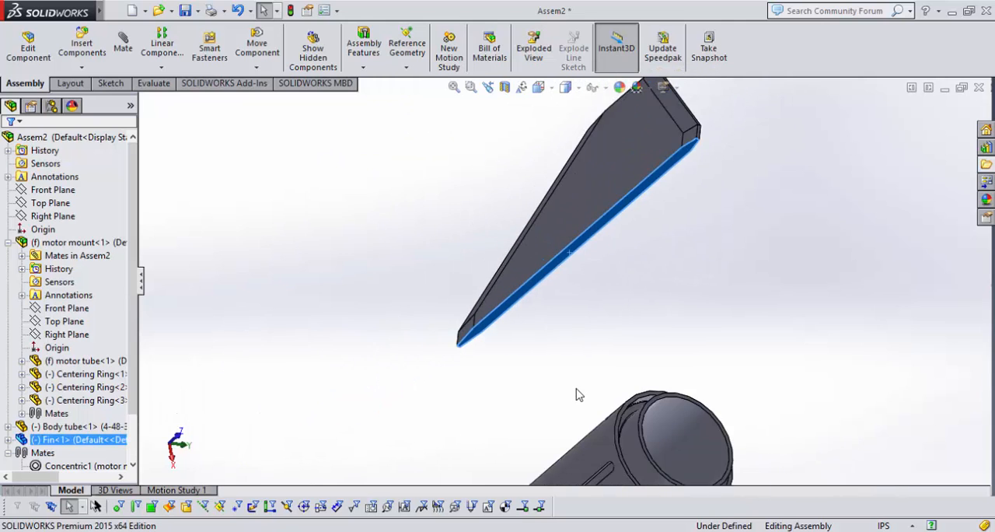
middle_drag(577, 393, 658, 466)
scroll(639, 364, up, 3)
middle_drag(639, 364, 666, 413)
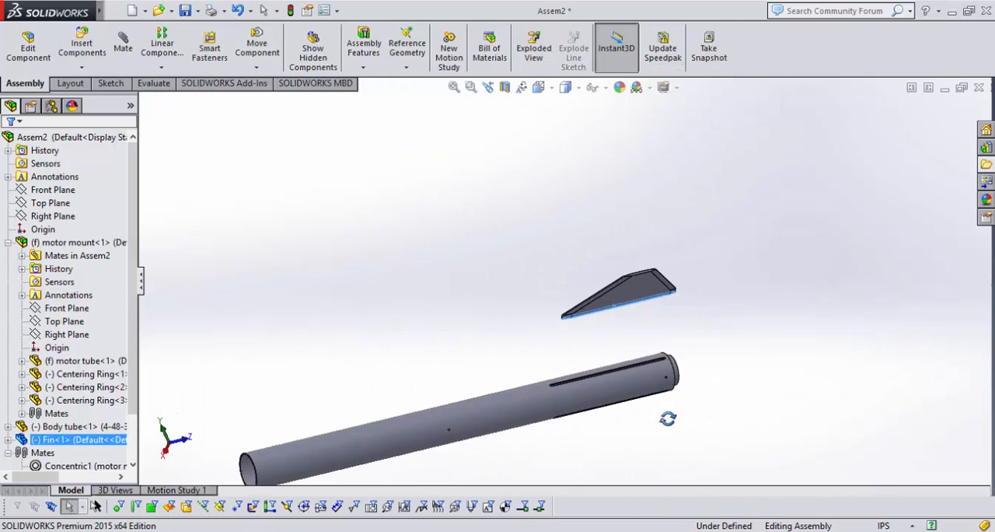
scroll(644, 324, down, 10)
click(766, 191)
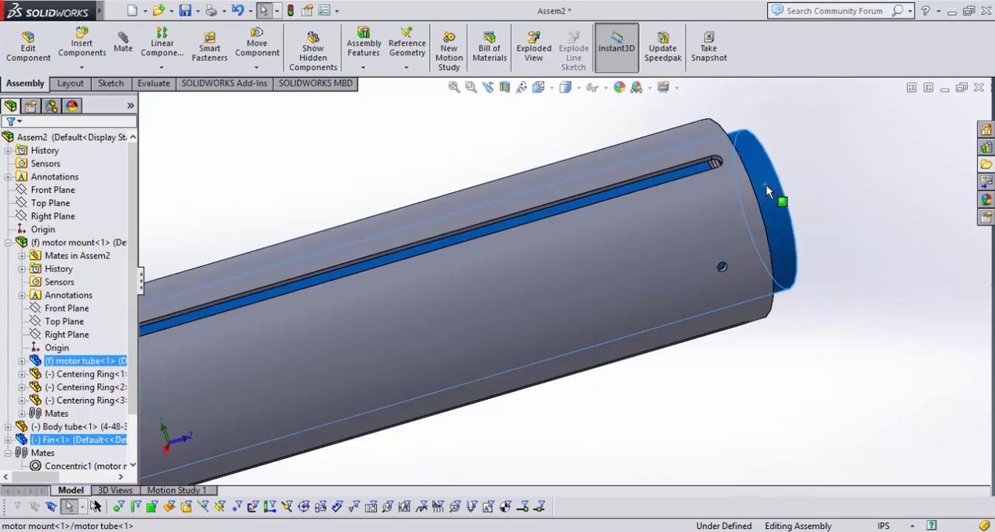
scroll(699, 210, up, 6)
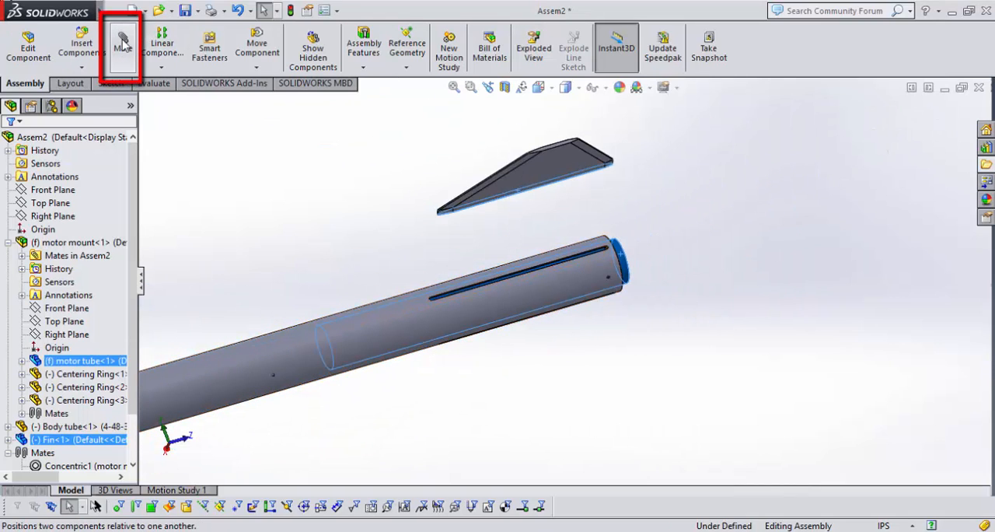
click(120, 53)
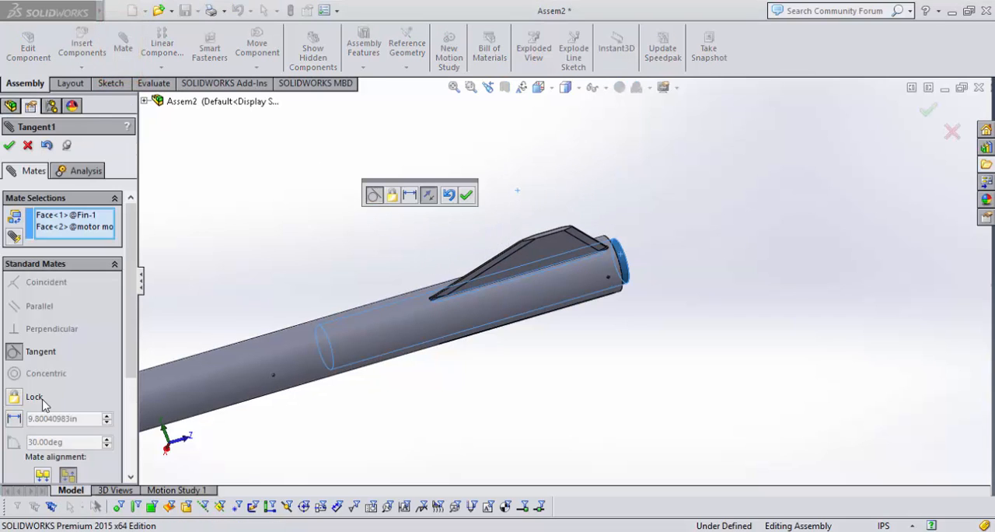
click(467, 196)
key(Escape)
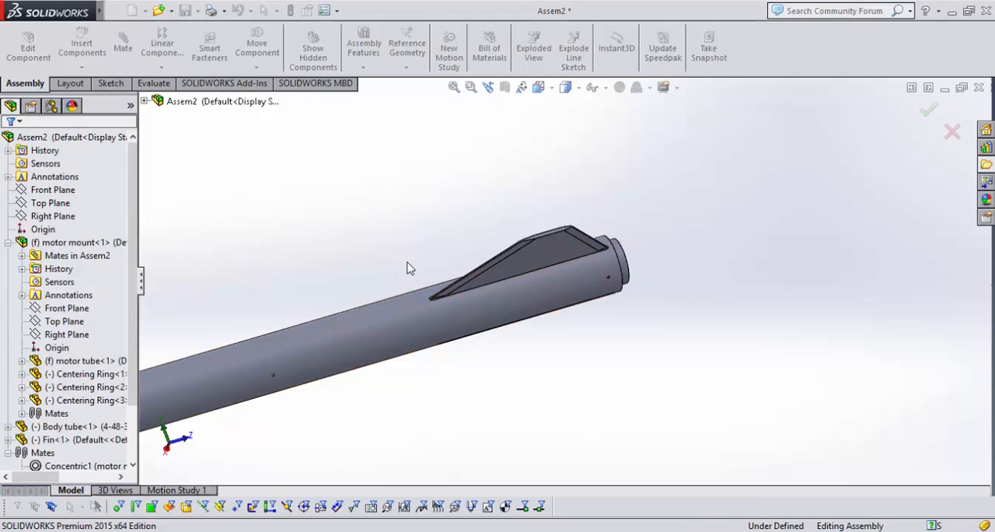
Test the remaining freedom of the fin, body tube and motor tube by trying to move them.
click(559, 237)
drag(559, 237, 589, 195)
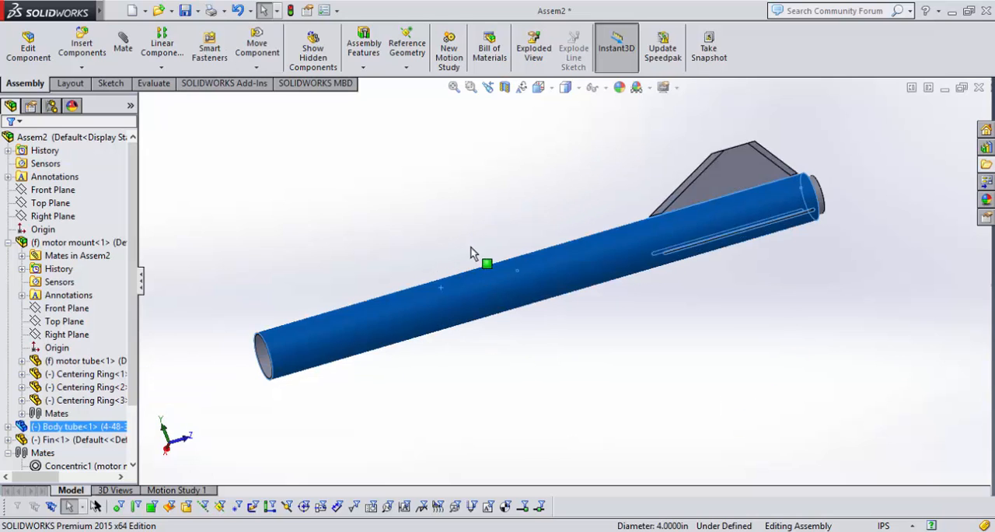
drag(470, 248, 510, 210)
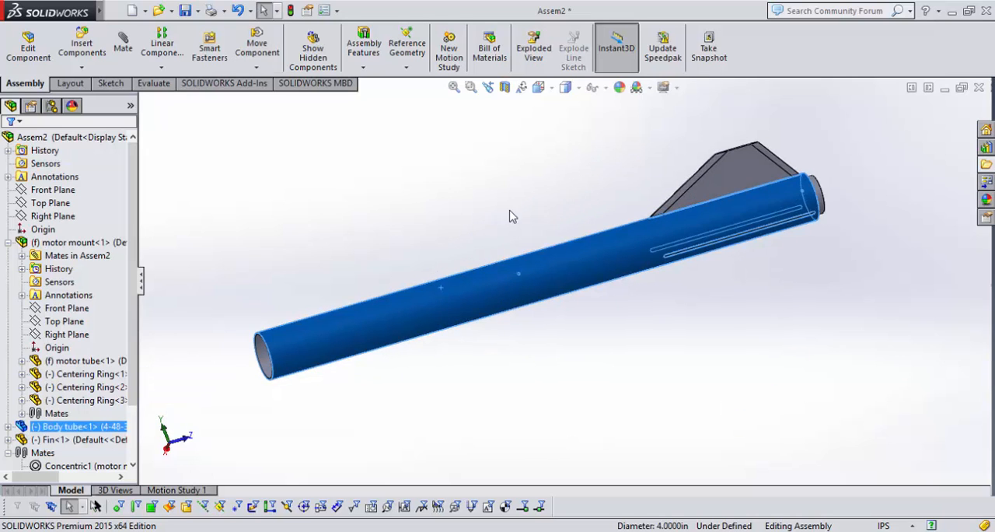
mouse_move(582, 189)
middle_down()
mouse_move(495, 171)
mouse_move(590, 188)
middle_up()
scroll(600, 266, down, 3)
mouse_move(741, 241)
mouse_down()
mouse_move(762, 295)
mouse_move(739, 239)
mouse_up()
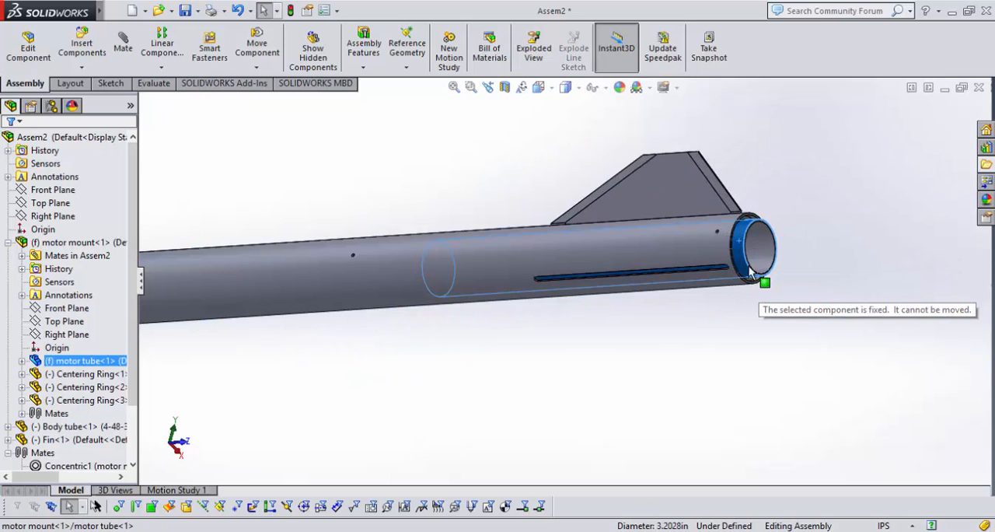
scroll(557, 318, up, 3)
click(321, 154)
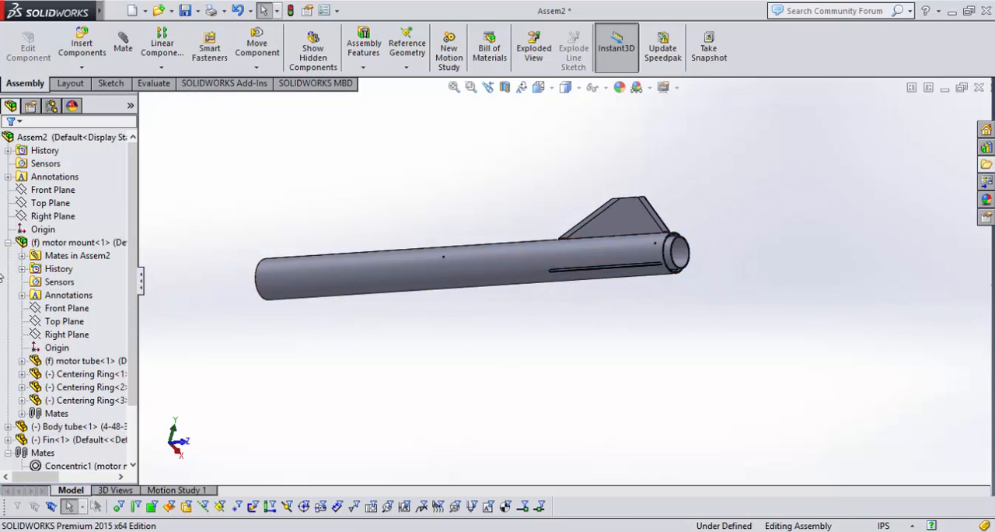
Mate the body tube's Front Plane parallel to the assembly's Top Plane to stop the tube from rotating.
click(8, 242)
middle_drag(279, 264, 317, 309)
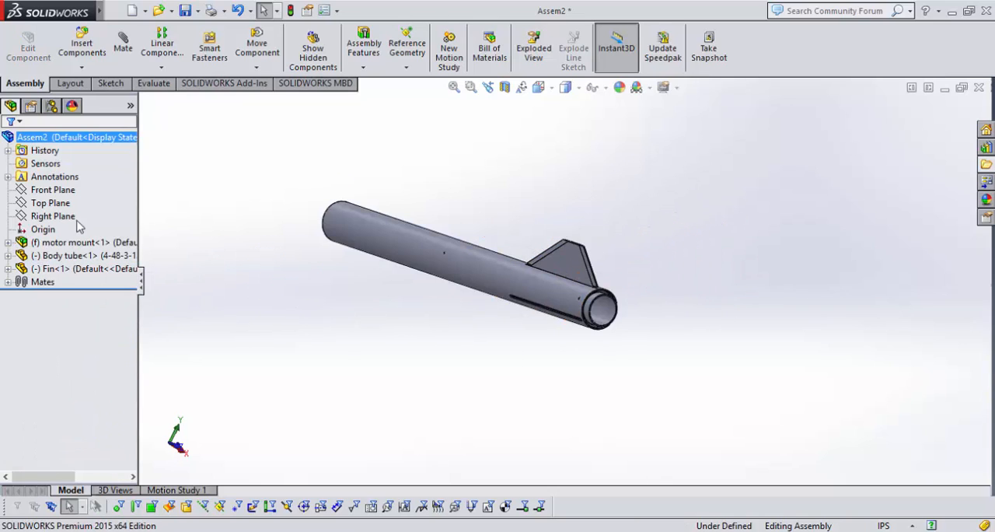
middle_drag(554, 316, 544, 293)
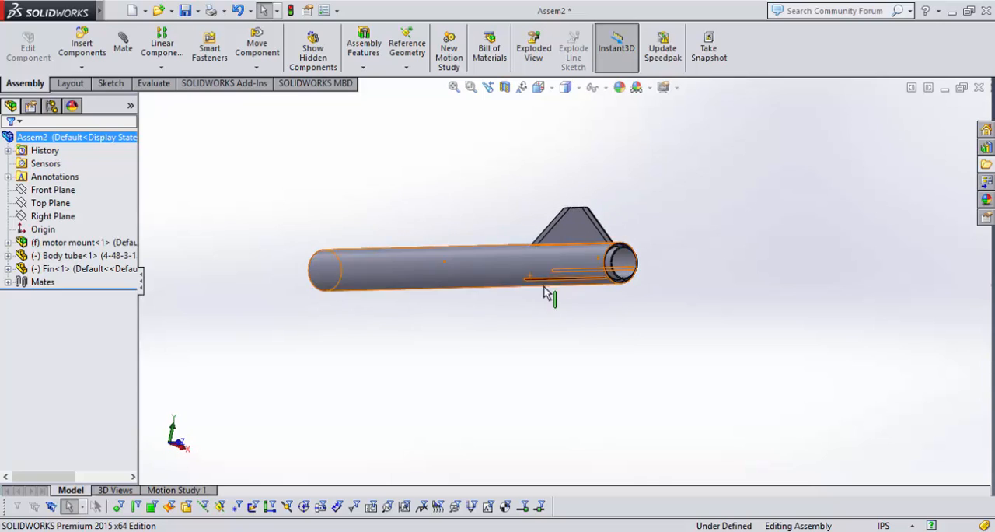
key(space)
click(505, 356)
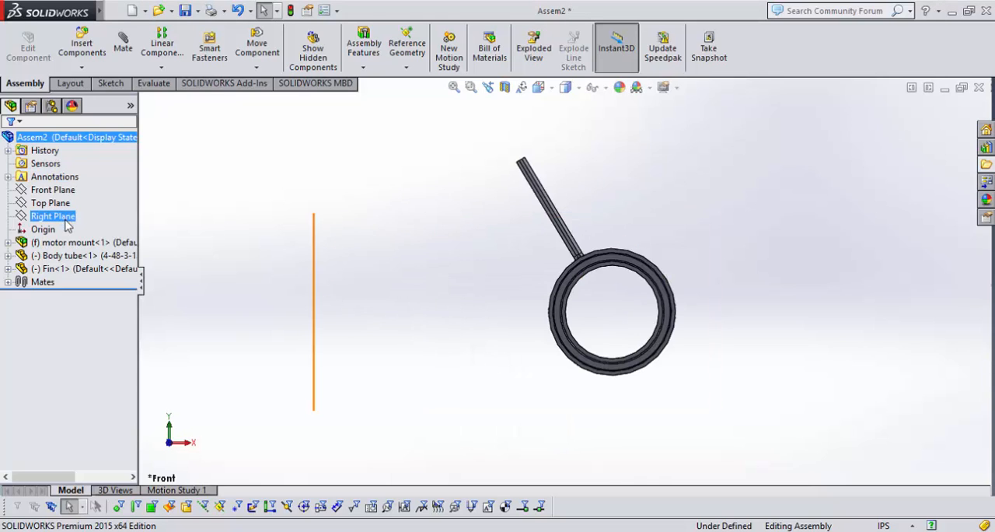
scroll(427, 319, up, 5)
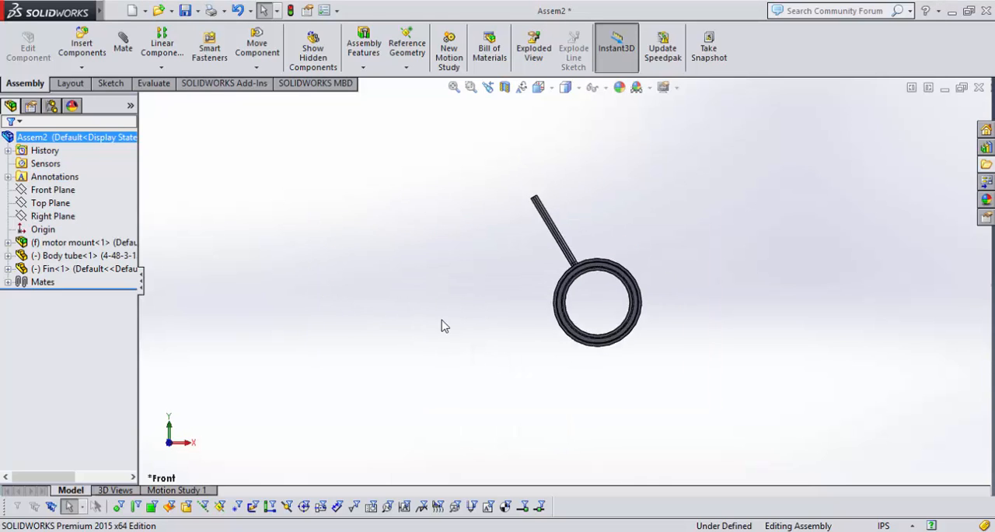
click(67, 206)
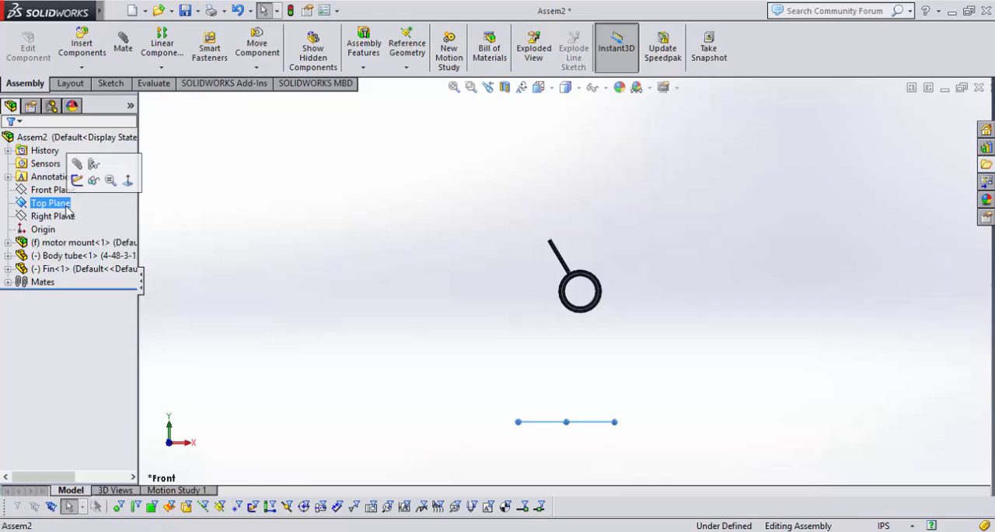
click(7, 256)
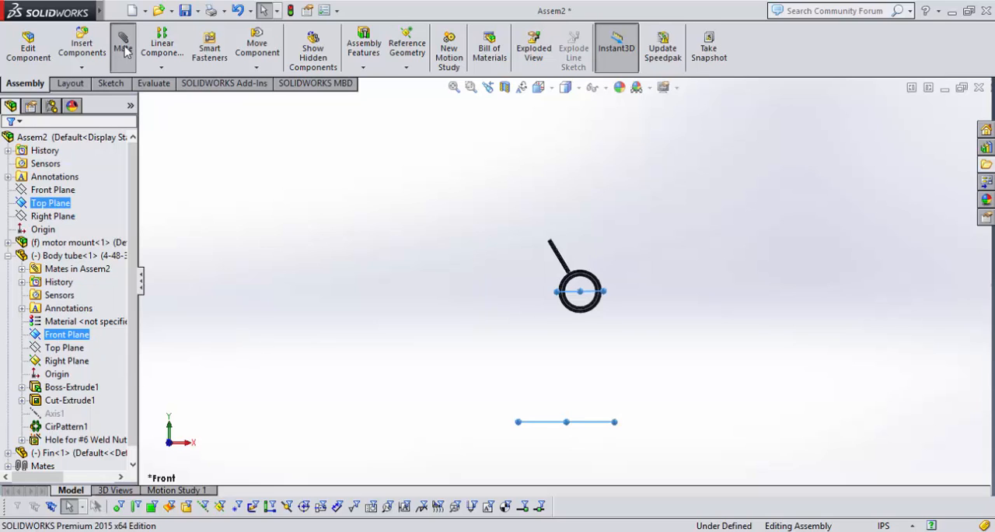
click(297, 230)
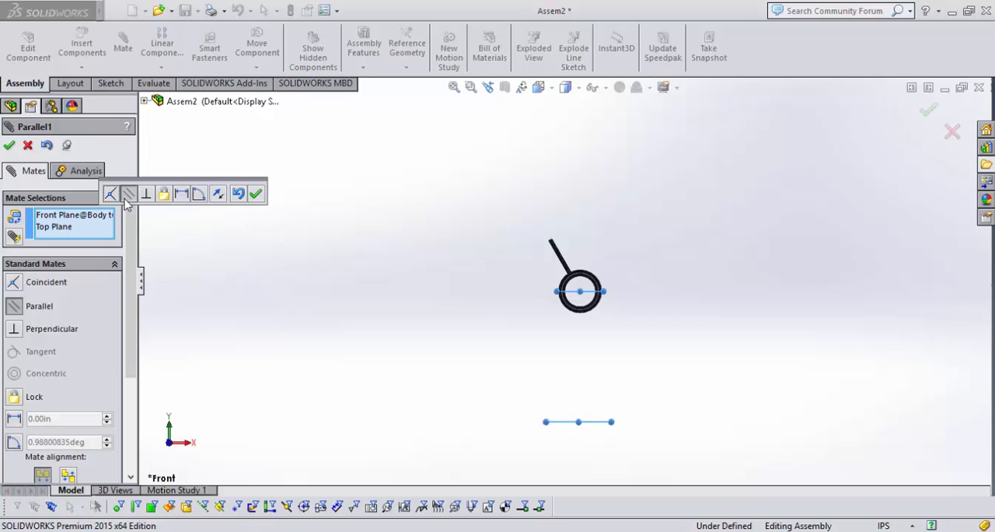
click(256, 193)
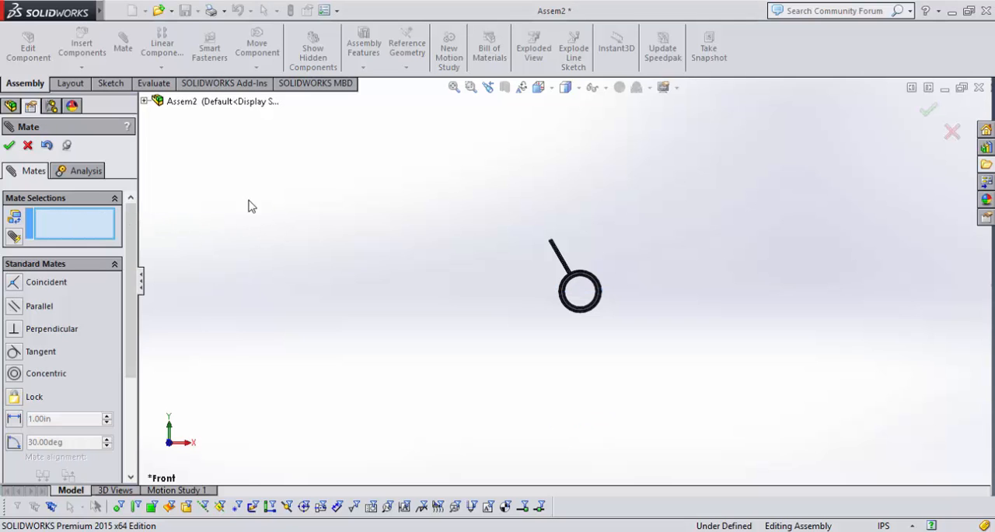
key(Escape)
middle_drag(369, 232, 464, 278)
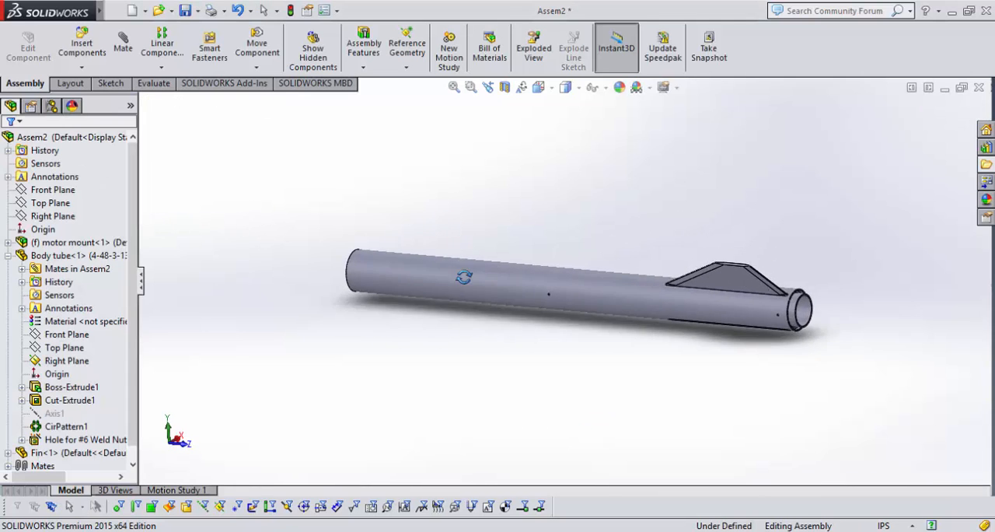
Try moving the fin, body tube and motor tube again to check that the added parallel mate leaves no freedom.
scroll(681, 238, up, 2)
scroll(681, 239, down, 3)
mouse_move(631, 328)
mouse_down()
mouse_move(620, 378)
mouse_move(646, 338)
mouse_up()
scroll(594, 250, up, 1)
middle_drag(594, 251, 587, 255)
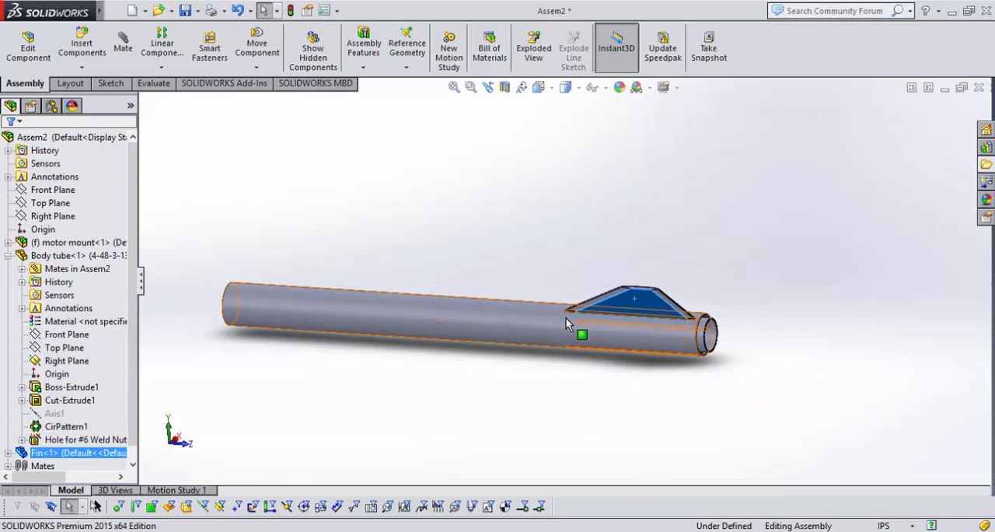
mouse_move(566, 319)
mouse_down()
mouse_move(579, 329)
mouse_move(562, 320)
mouse_up()
click(732, 366)
scroll(735, 370, down, 1)
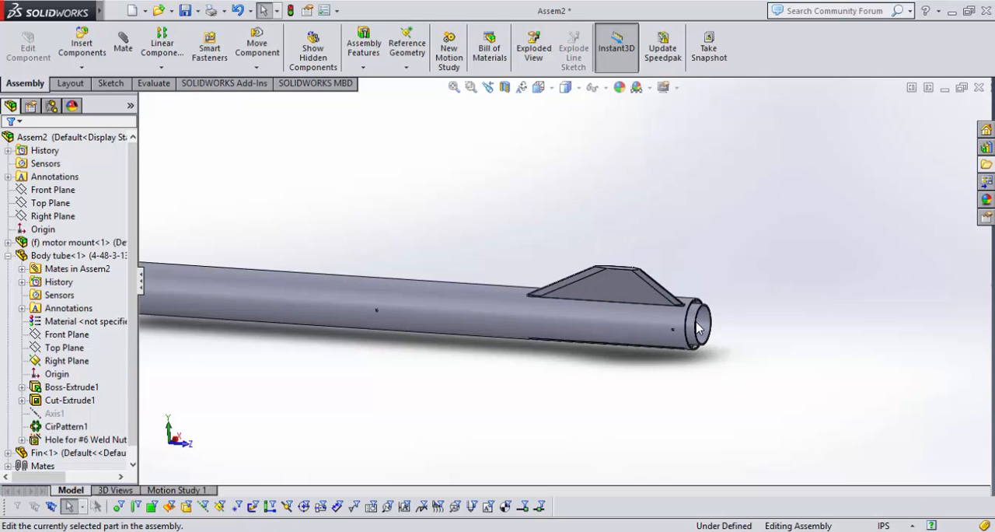
drag(694, 326, 699, 379)
scroll(638, 387, up, 2)
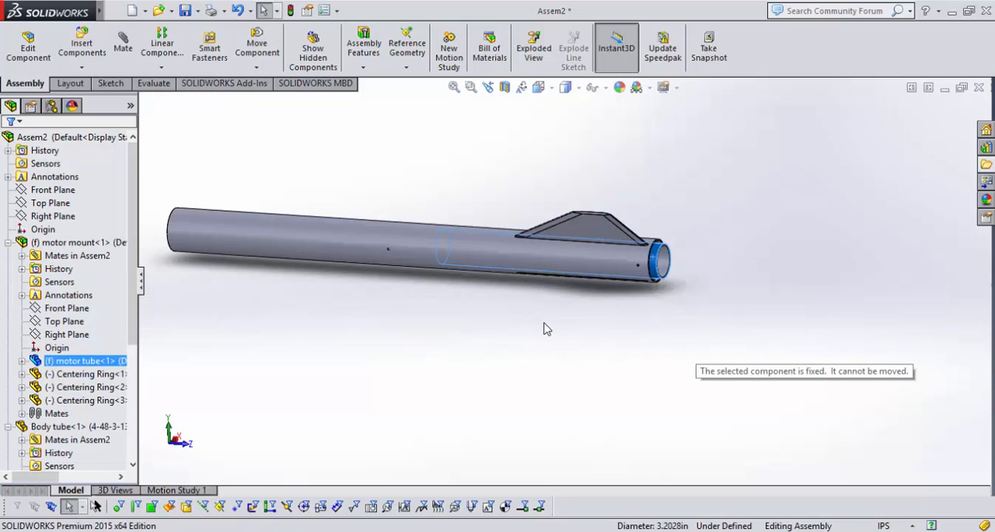
Examine the finned end and the open front end of the body tube from several angles.
middle_drag(546, 329, 557, 269)
scroll(711, 233, down, 8)
scroll(712, 191, up, 8)
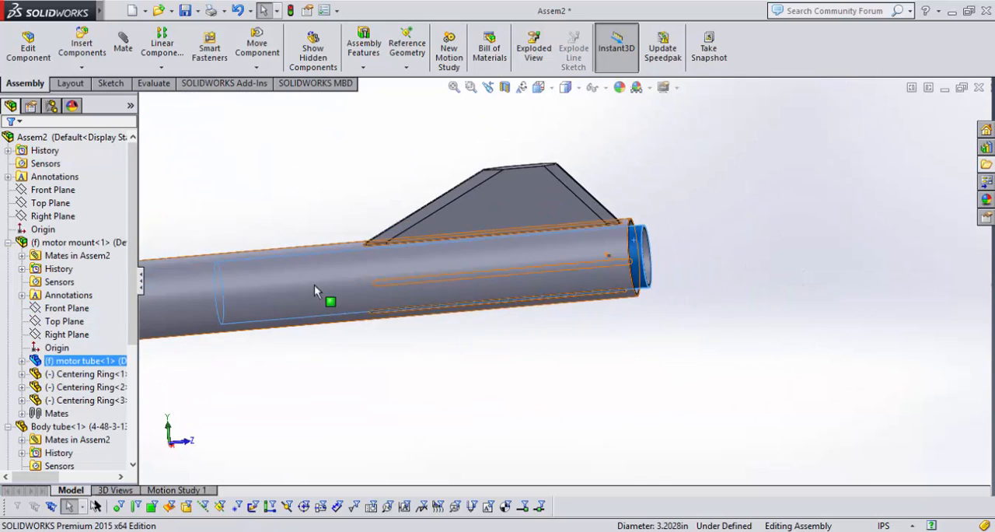
scroll(314, 287, down, 6)
scroll(683, 315, down, 5)
scroll(444, 309, up, 6)
scroll(338, 287, up, 5)
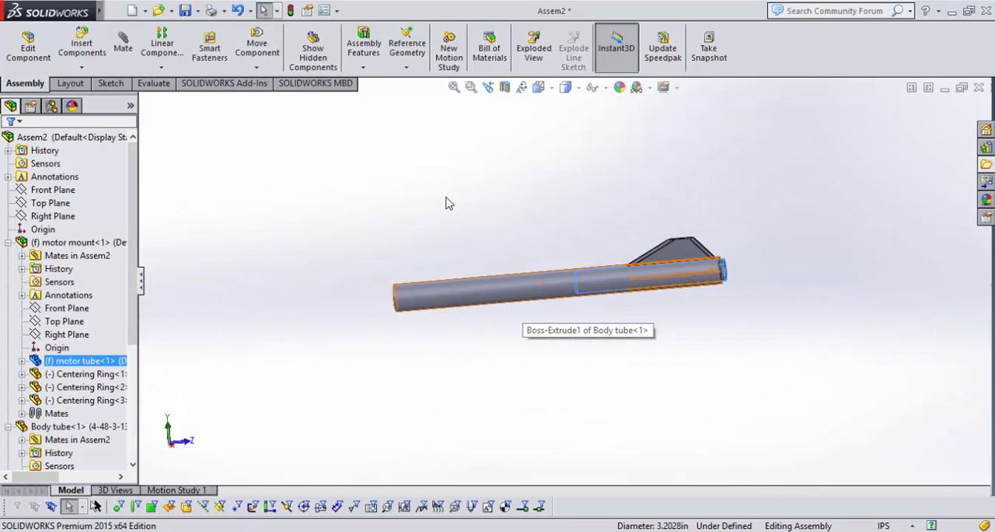
middle_drag(444, 202, 609, 283)
scroll(520, 225, down, 6)
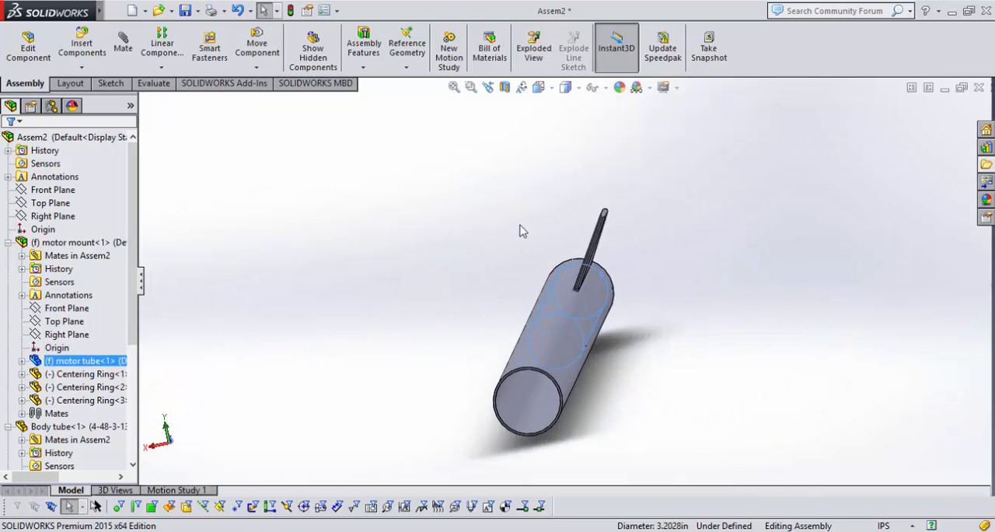
middle_drag(704, 352, 716, 335)
Collapse the motor mount and body tube branches of the feature tree and list the assembly's mates.
click(8, 242)
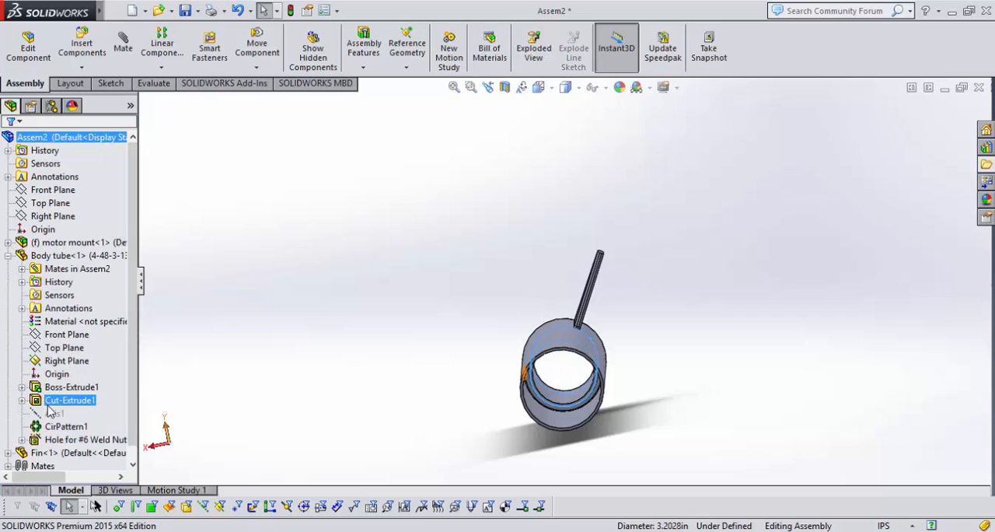
click(7, 255)
click(8, 281)
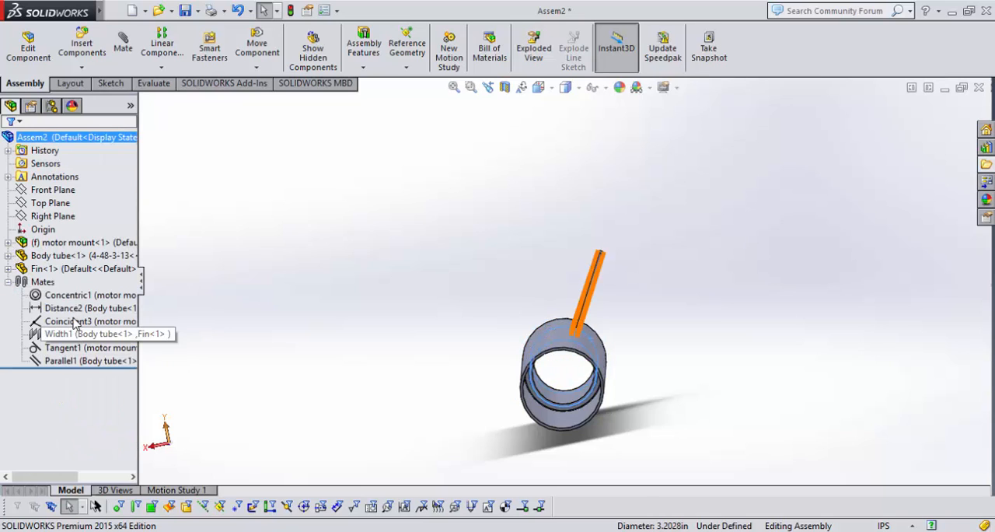
Examine how the fin sits in its slot and where the empty slots lie around the body tube.
middle_drag(451, 350, 491, 373)
scroll(491, 373, up, 6)
scroll(488, 291, down, 4)
scroll(486, 295, up, 5)
scroll(508, 318, down, 4)
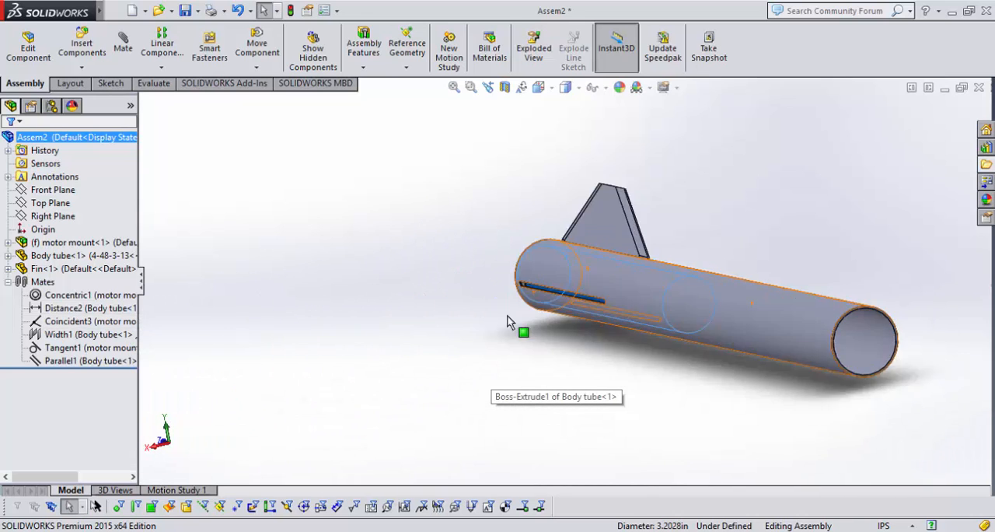
scroll(508, 321, down, 2)
middle_drag(484, 287, 543, 286)
click(588, 220)
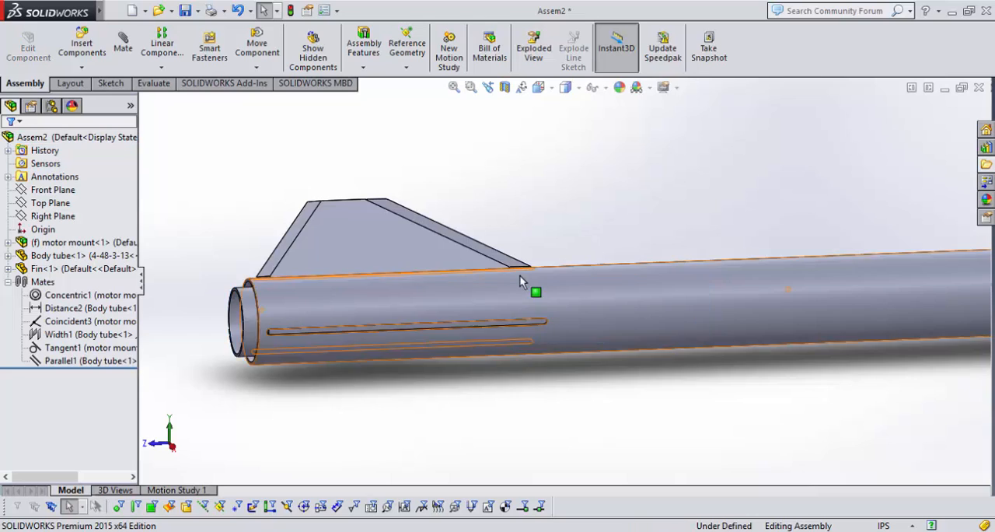
scroll(519, 275, up, 1)
scroll(300, 226, down, 1)
middle_drag(329, 236, 351, 231)
scroll(351, 231, down, 1)
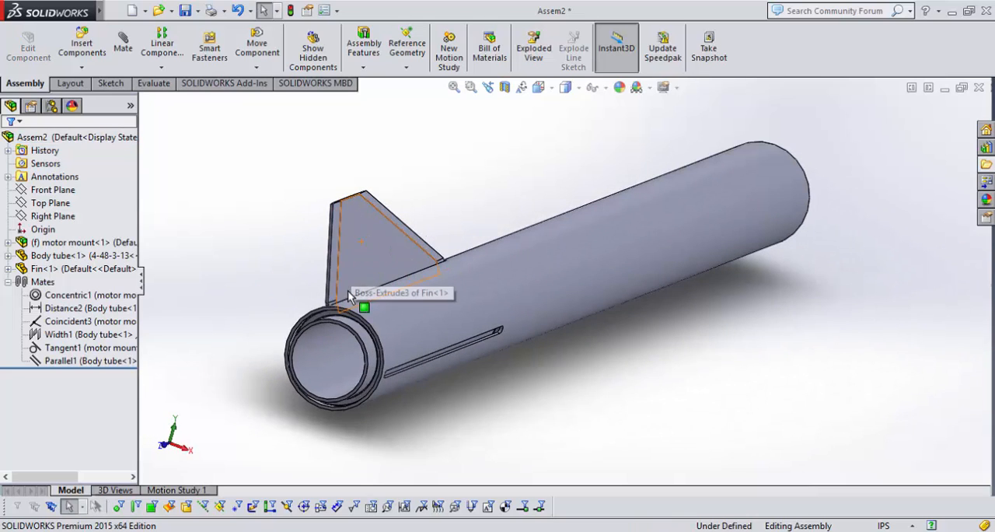
Set up a circular component pattern about the body tube's outer cylindrical face with 3 equally spaced instances over 360 degrees.
click(84, 84)
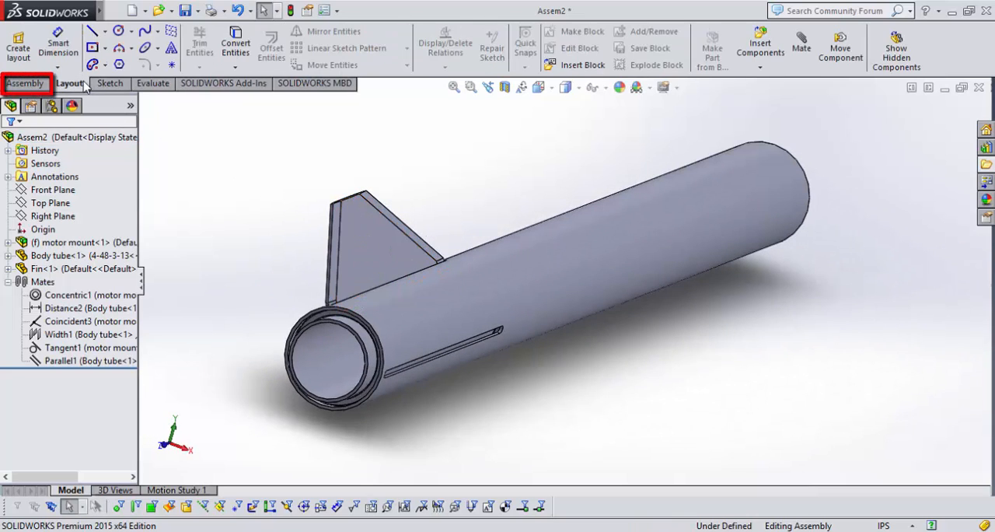
click(26, 83)
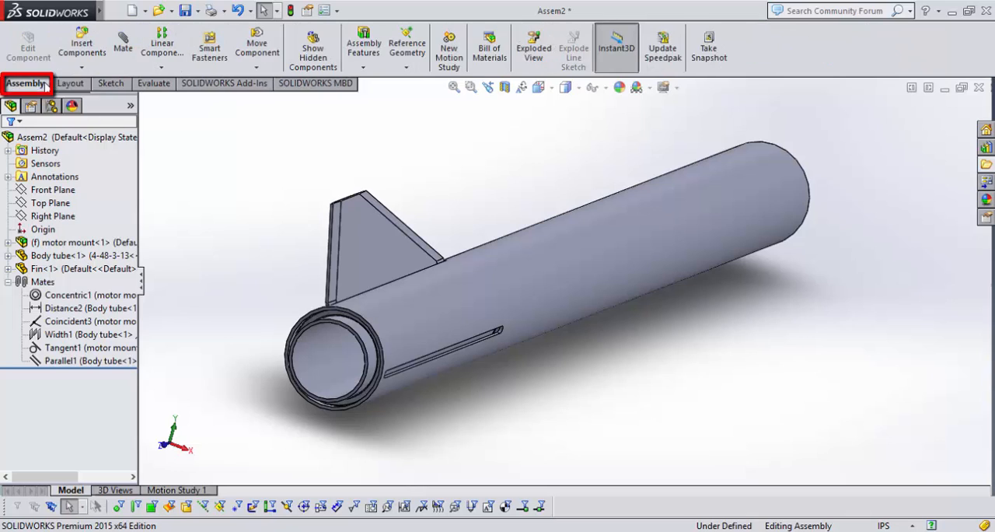
click(162, 69)
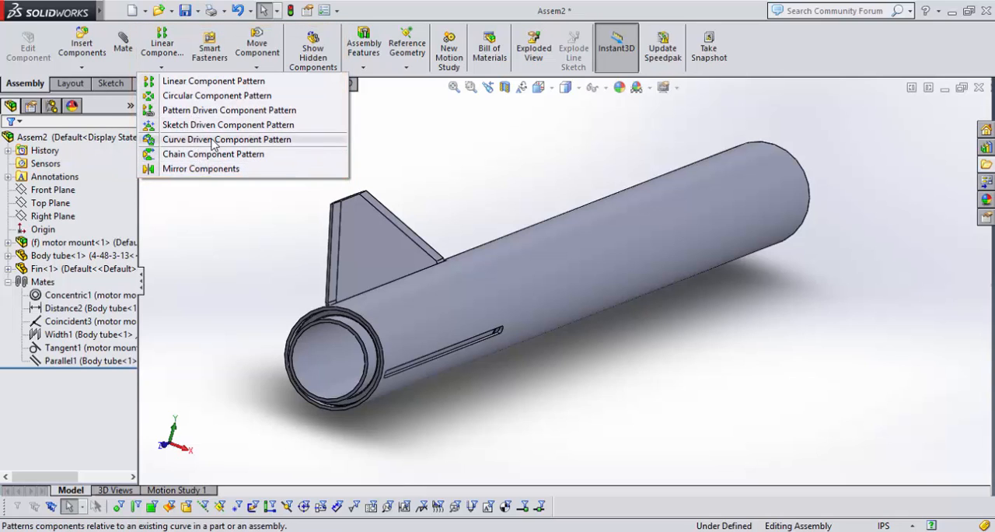
click(201, 96)
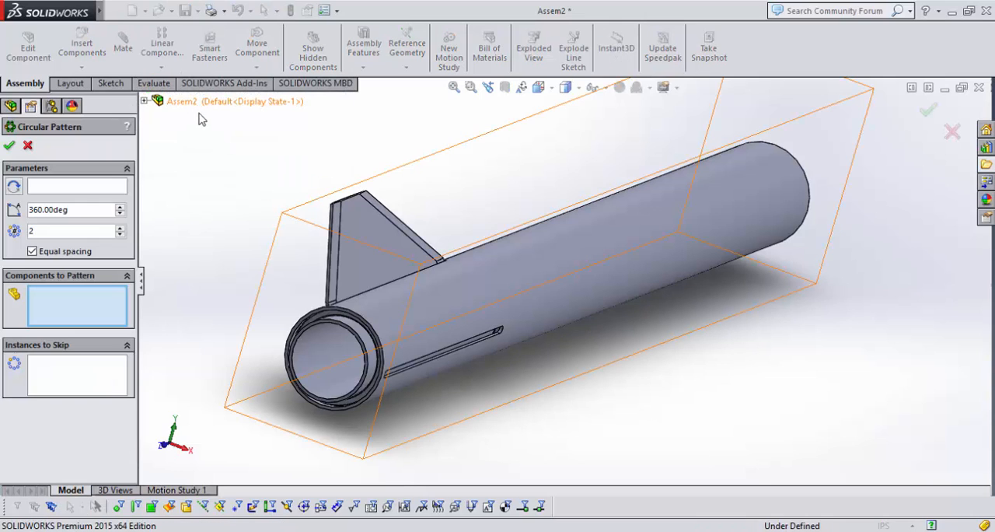
click(109, 186)
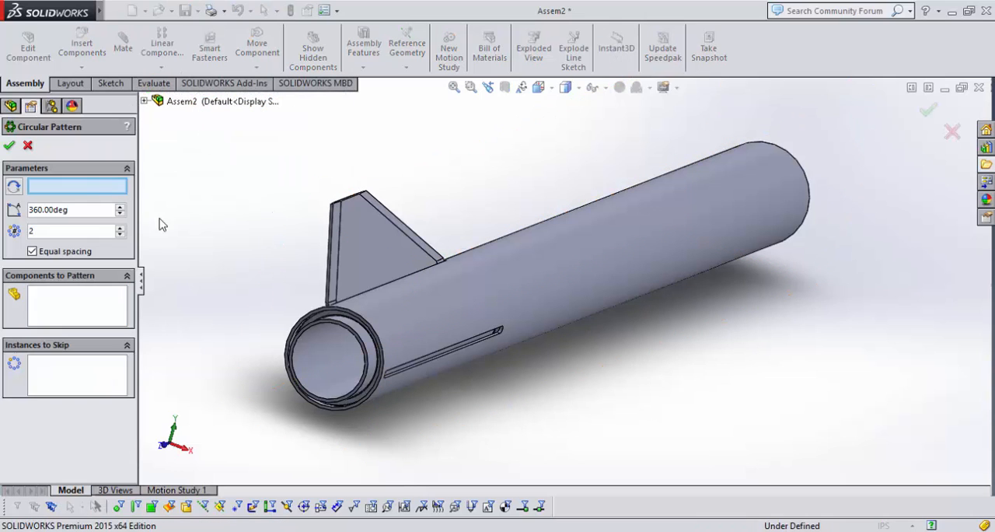
click(605, 277)
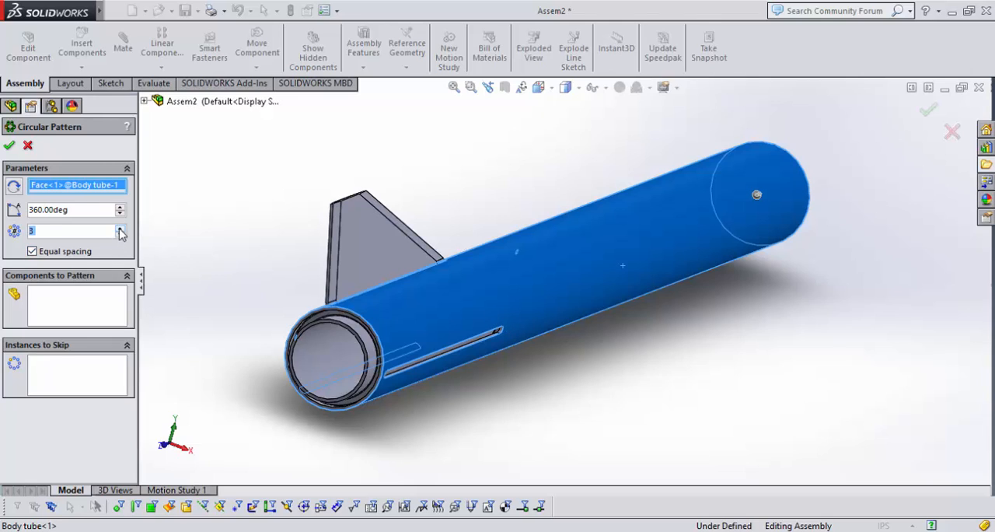
Add the fin as the component to pattern and complete the circular pattern.
click(65, 307)
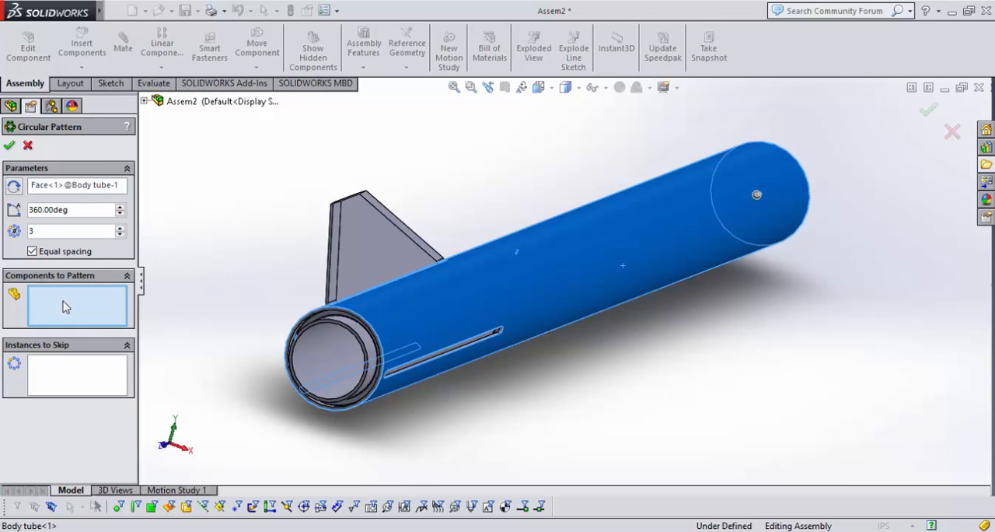
click(392, 243)
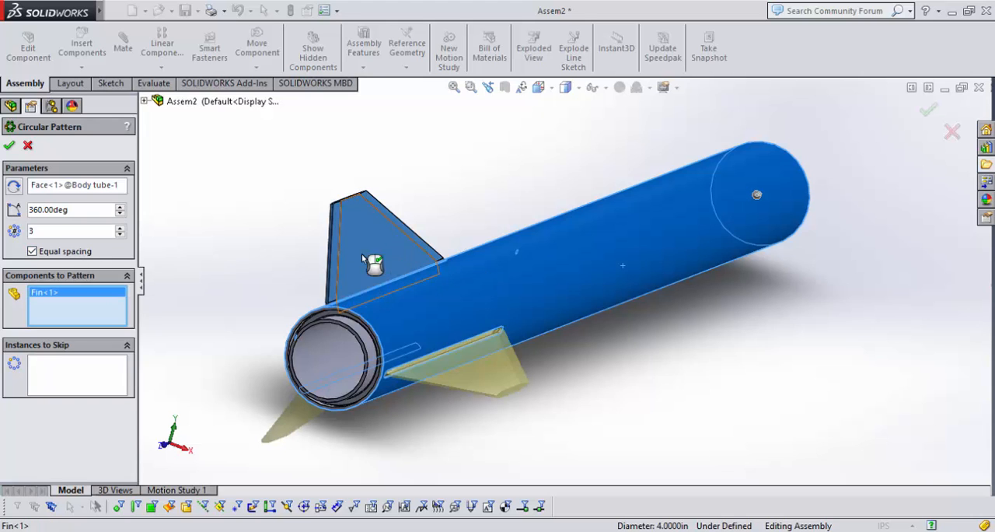
middle_drag(273, 260, 307, 264)
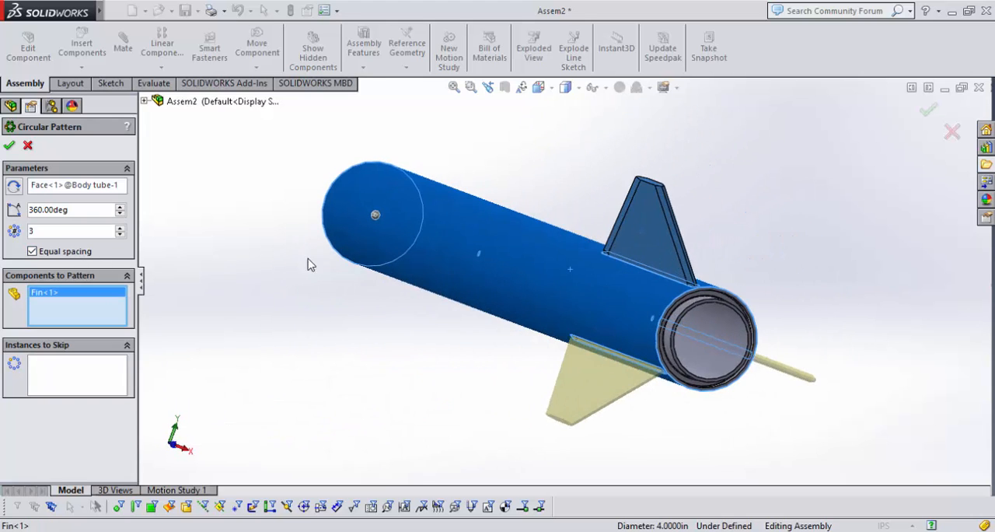
key(Return)
Examine the patterned fins around the body tube from the aft end and the side.
middle_drag(735, 390, 582, 422)
scroll(584, 422, up, 9)
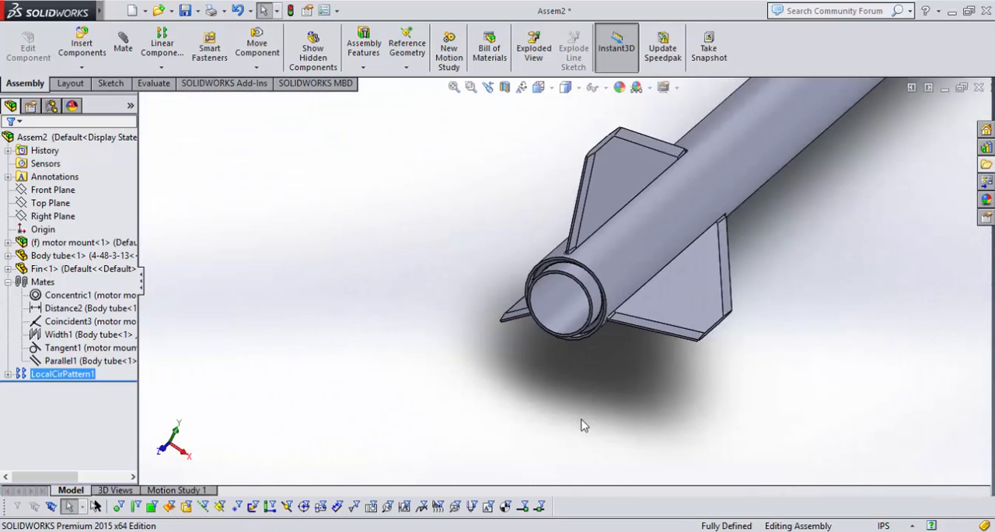
middle_drag(508, 218, 635, 220)
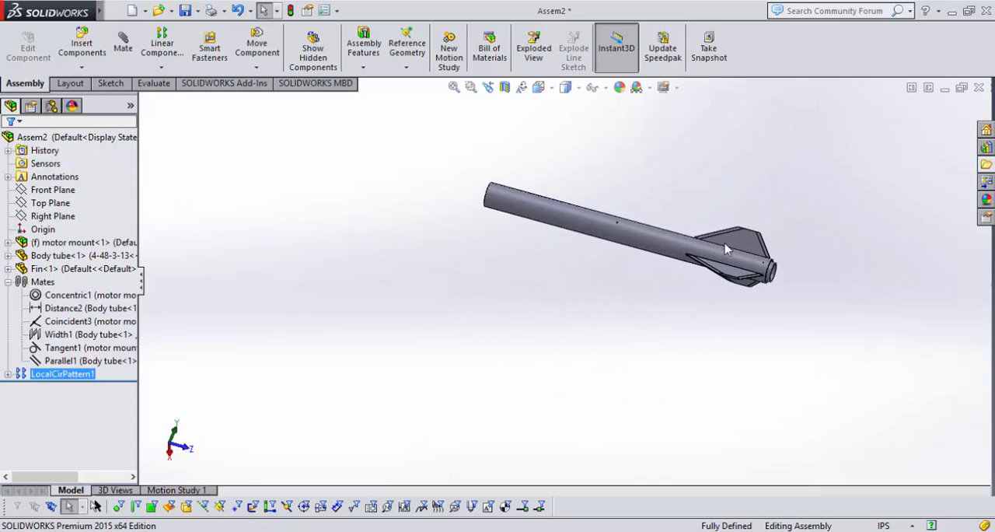
scroll(634, 220, down, 5)
scroll(631, 232, up, 5)
middle_drag(570, 200, 560, 239)
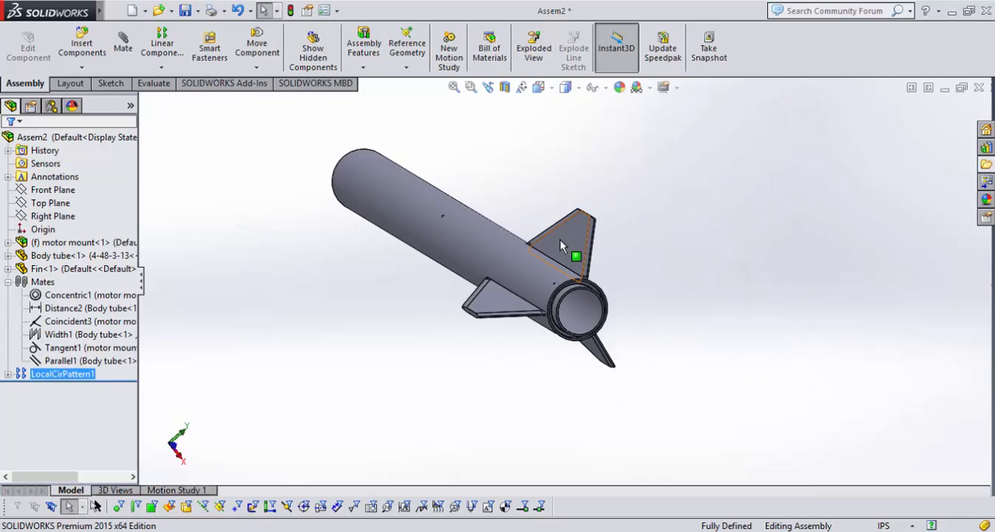
Try a linear component pattern of the fin along another fin's outer edge with 5 instances.
click(560, 239)
click(162, 45)
middle_drag(360, 351, 552, 334)
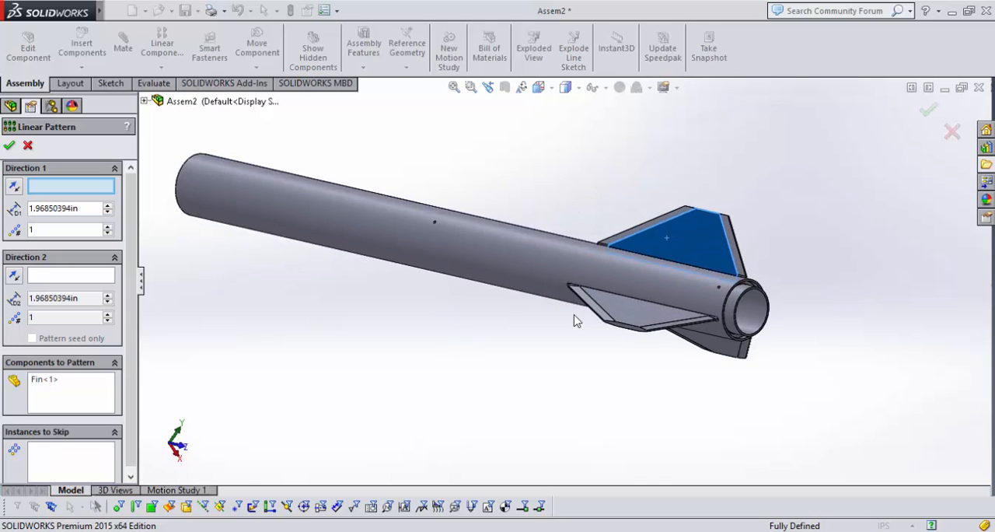
scroll(633, 321, down, 4)
click(614, 329)
scroll(603, 335, up, 5)
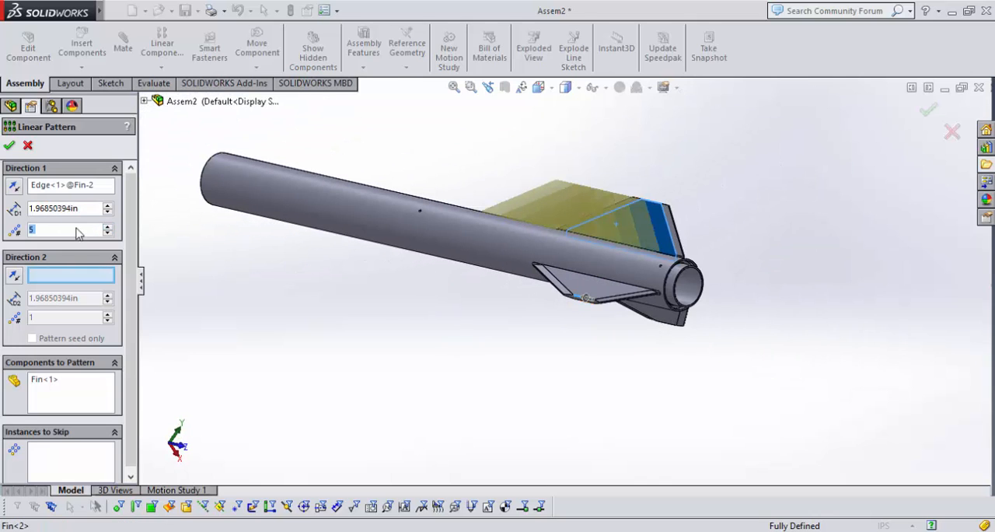
Set the trial linear pattern's spacing to 6 in, and undo the pattern after checking it.
text(6)
key(Return)
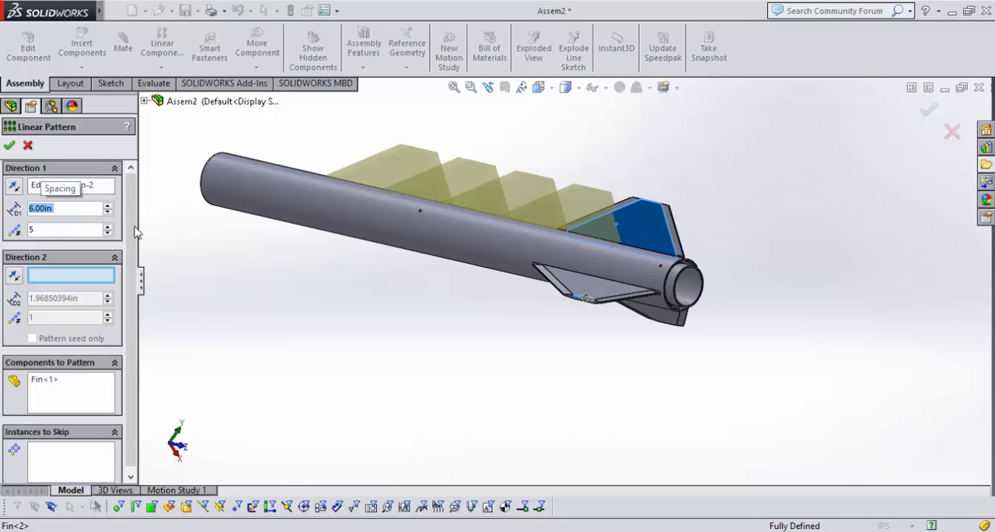
scroll(617, 171, up, 3)
mouse_move(617, 171)
middle_down()
mouse_move(544, 210)
mouse_move(642, 238)
mouse_move(560, 214)
mouse_move(603, 175)
middle_up()
scroll(584, 233, down, 2)
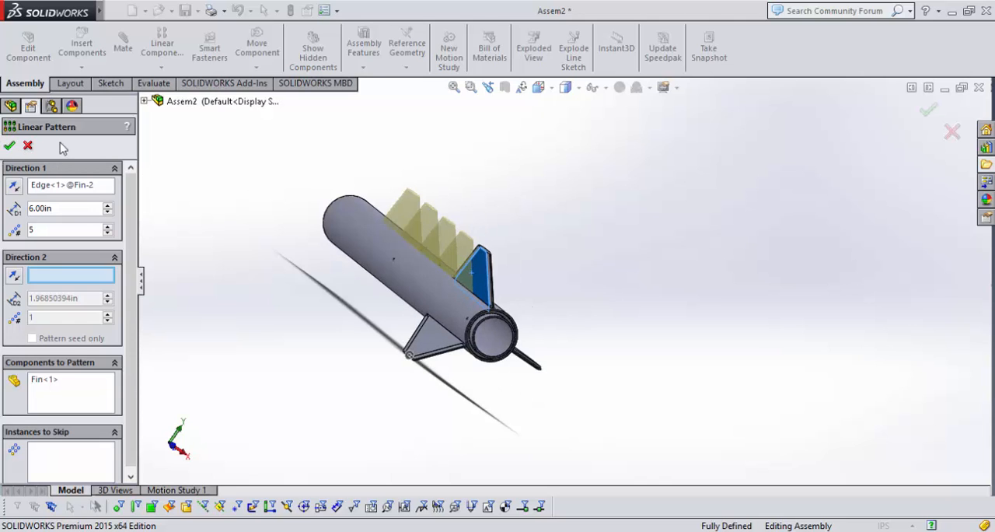
key(Return)
middle_drag(791, 305, 724, 334)
key(ctrl+z)
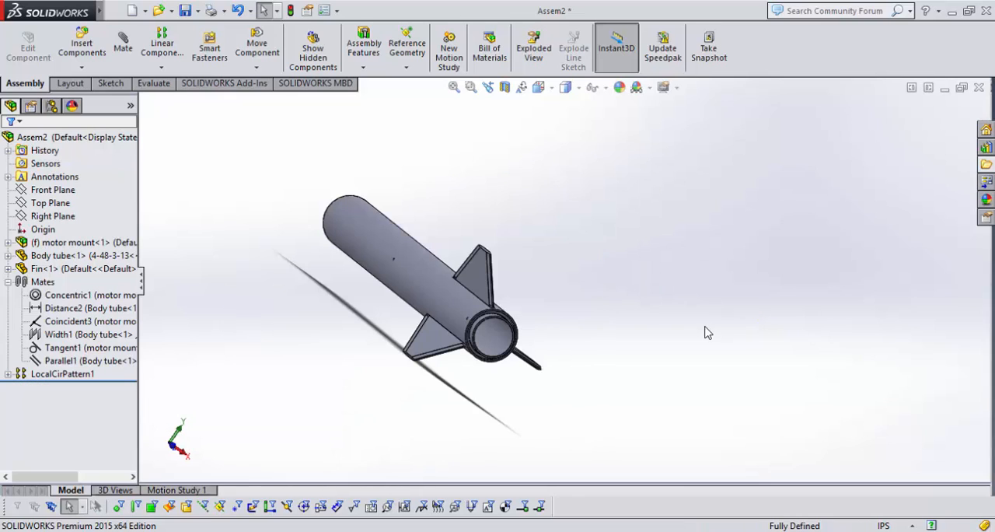
Start mirroring components, using the ring-shaped face at the body tube's open front end as the mirror plane.
click(162, 67)
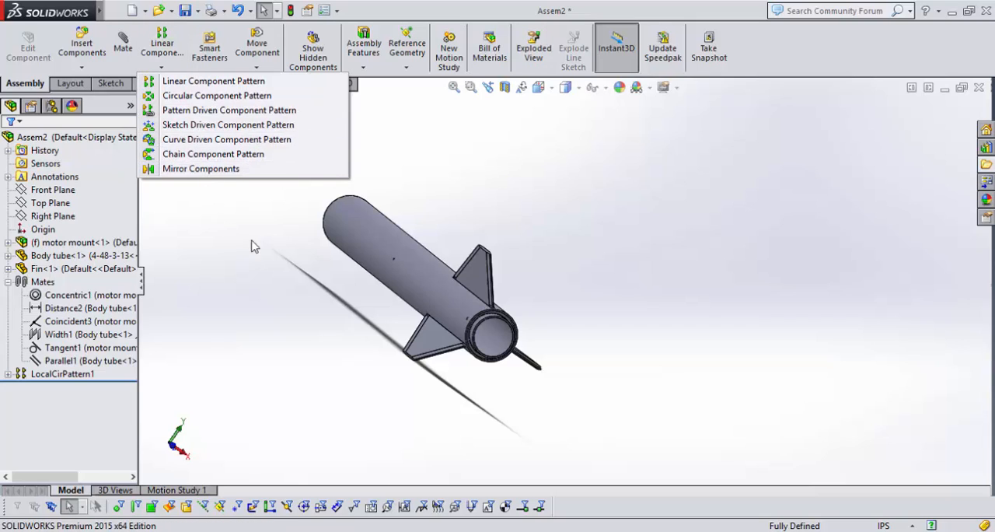
click(202, 170)
middle_drag(207, 189, 321, 400)
scroll(438, 316, down, 3)
scroll(418, 310, down, 3)
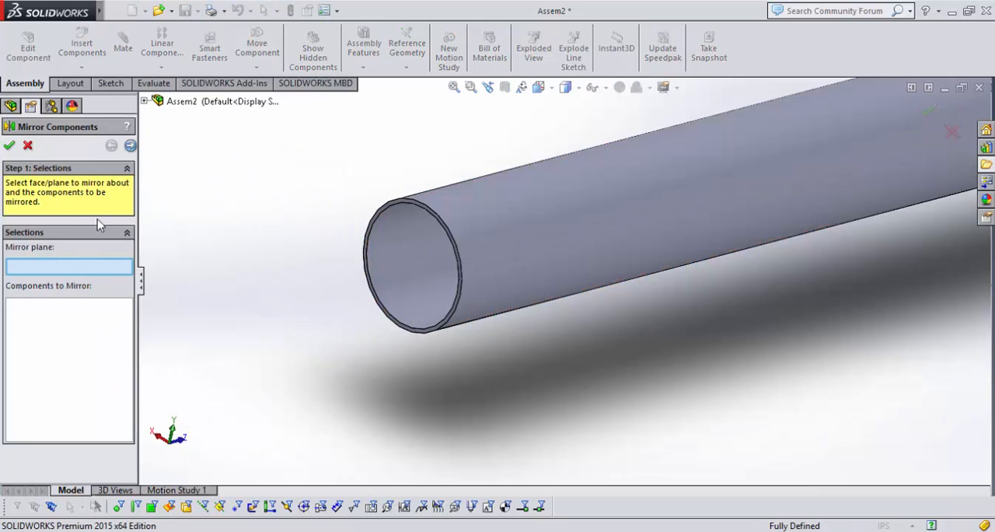
scroll(366, 389, down, 5)
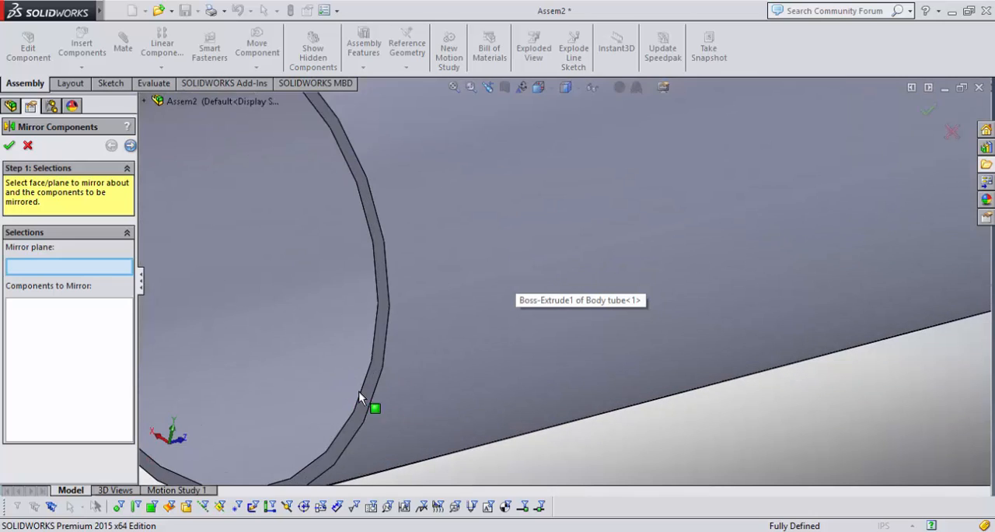
click(369, 402)
scroll(474, 382, up, 10)
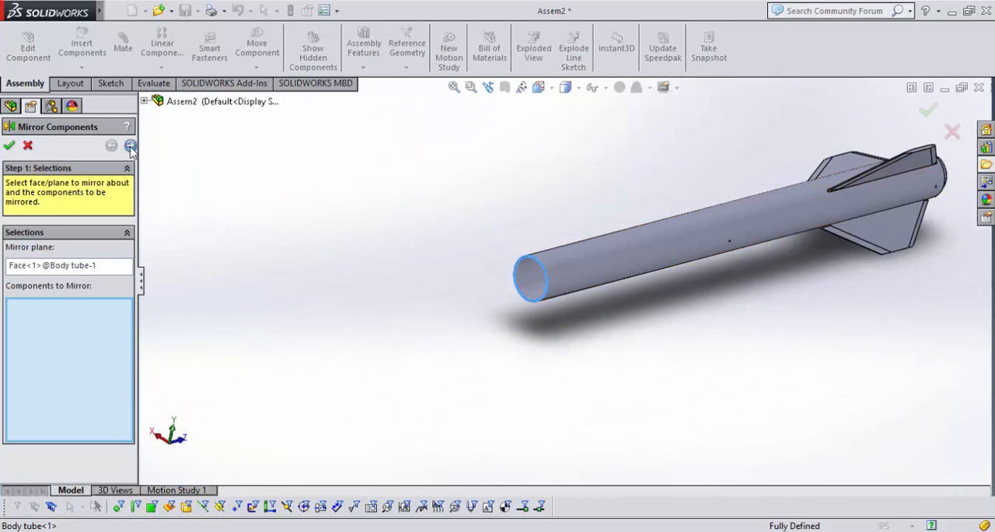
Select the motor mount, body tube, fin and circular fin pattern as the components to mirror.
click(145, 101)
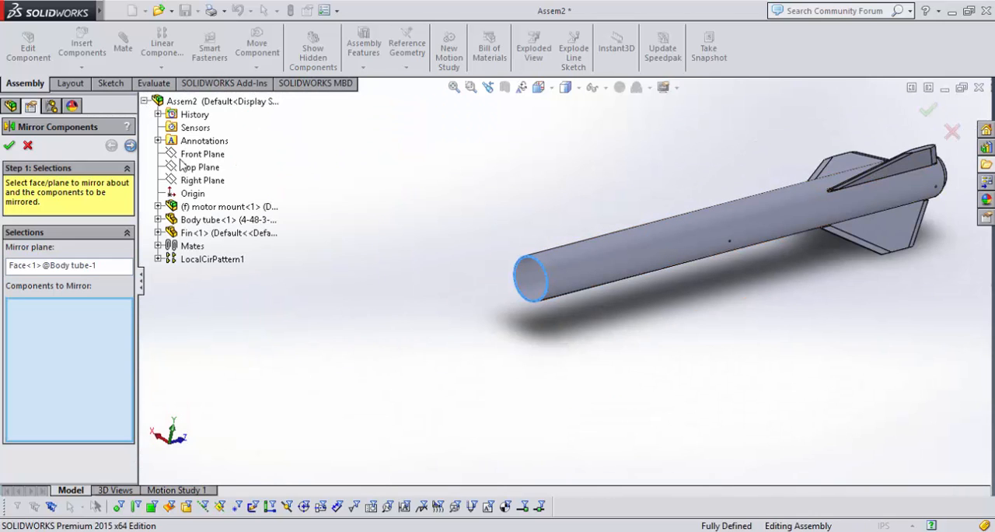
click(200, 206)
click(204, 220)
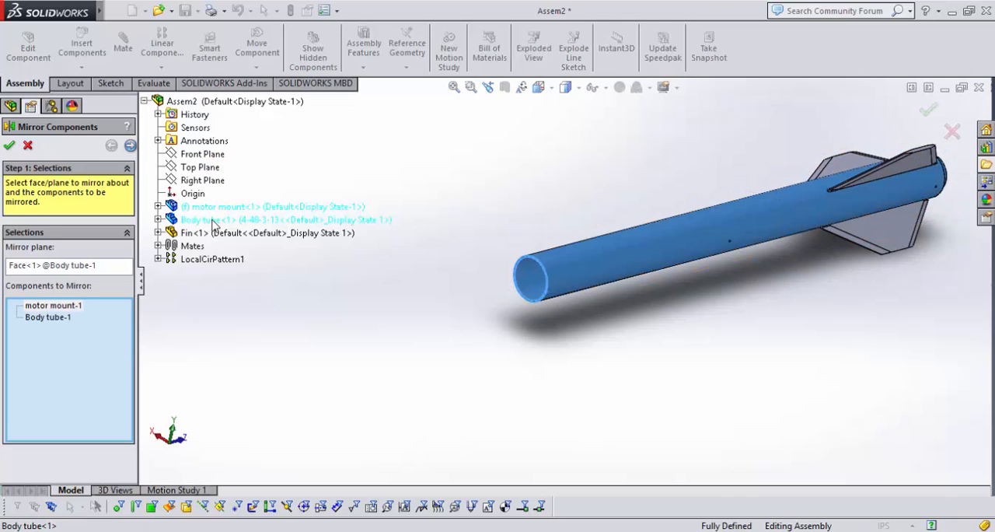
click(205, 233)
click(201, 259)
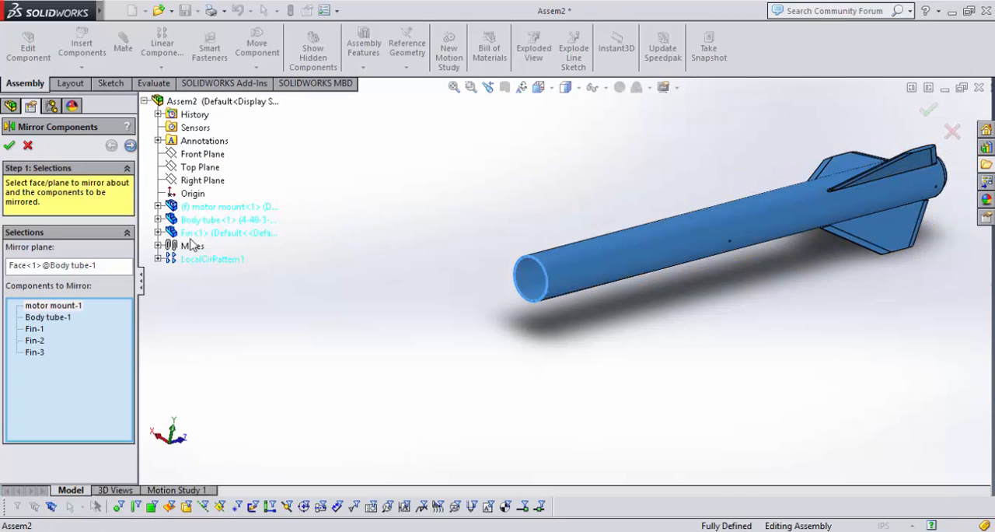
Accept the mirror of the components about the body tube's end face and examine the mirrored rocket from both ends.
click(10, 145)
scroll(594, 266, up, 3)
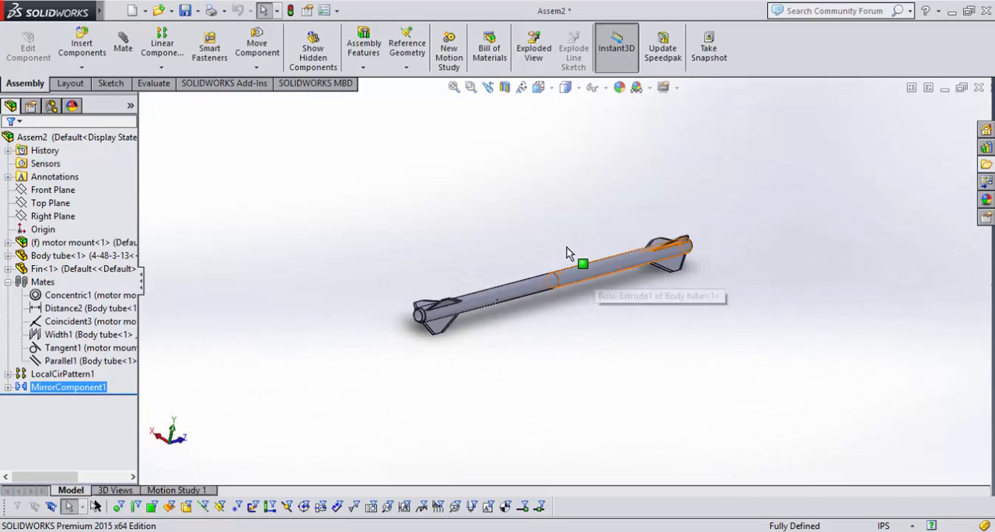
middle_drag(556, 336, 593, 321)
scroll(593, 322, down, 4)
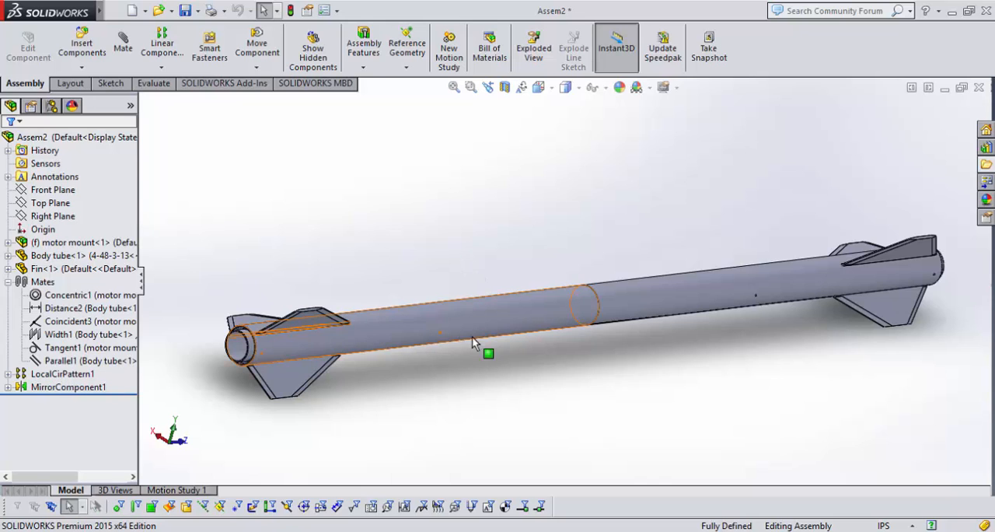
middle_drag(485, 360, 571, 332)
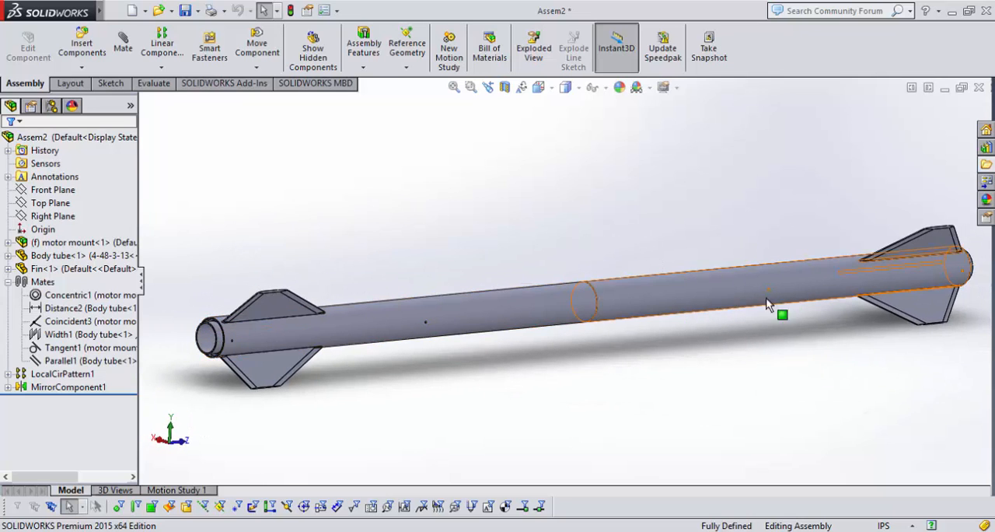
scroll(804, 278, down, 2)
middle_drag(805, 283, 576, 294)
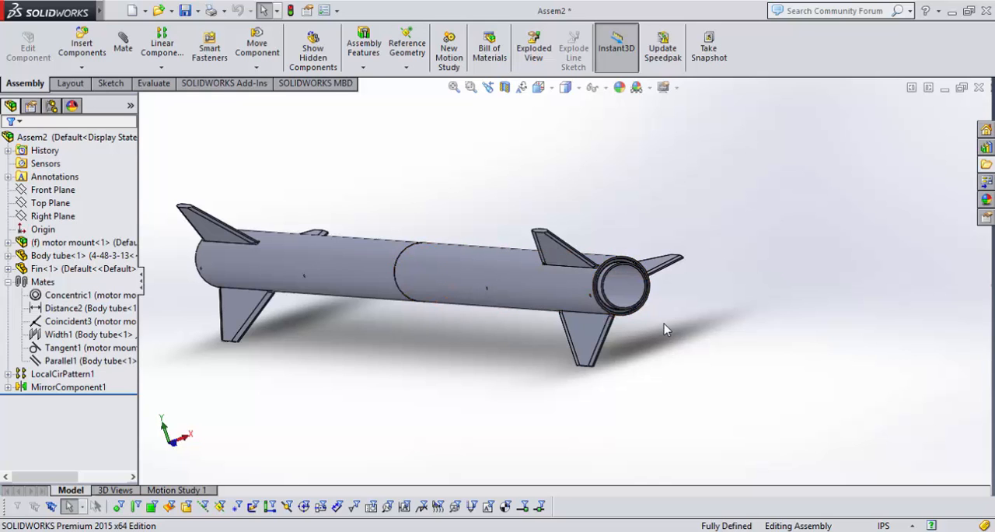
middle_drag(651, 346, 573, 384)
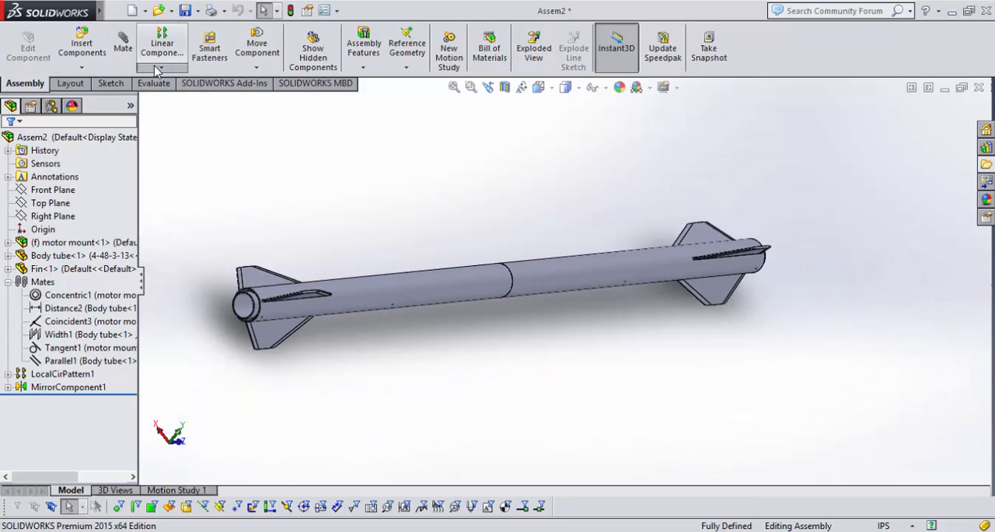
click(161, 67)
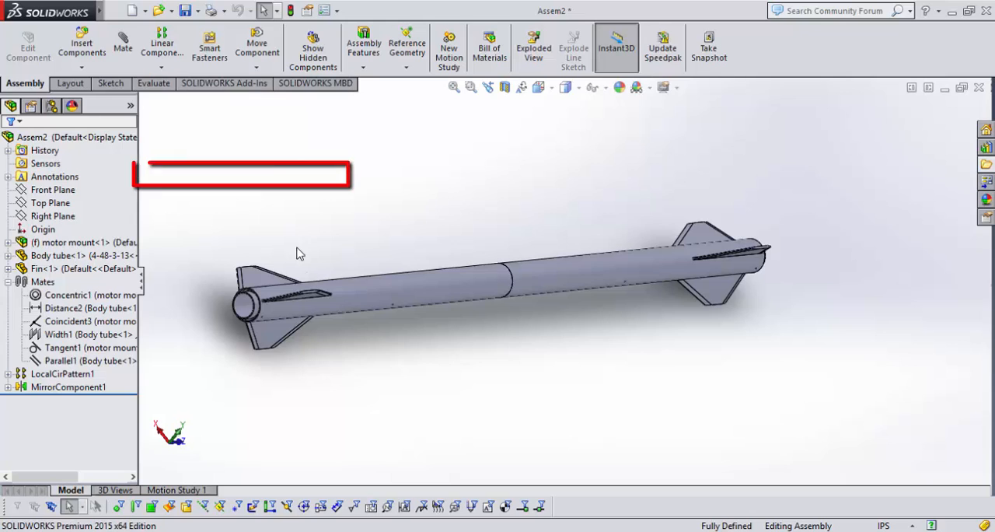
Delete the component mirror feature from the assembly.
click(78, 387)
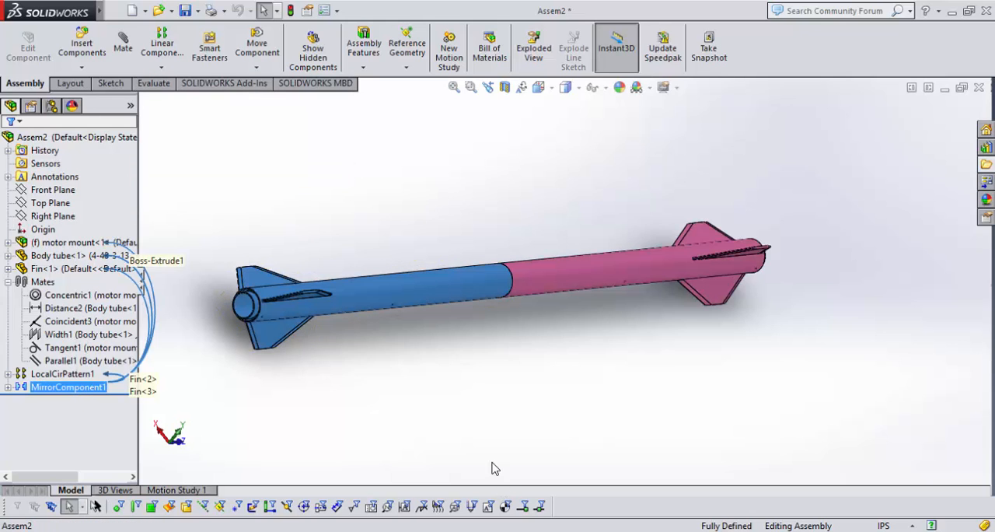
key(Delete)
click(588, 200)
middle_drag(611, 204, 495, 206)
scroll(785, 216, down, 4)
scroll(551, 306, up, 2)
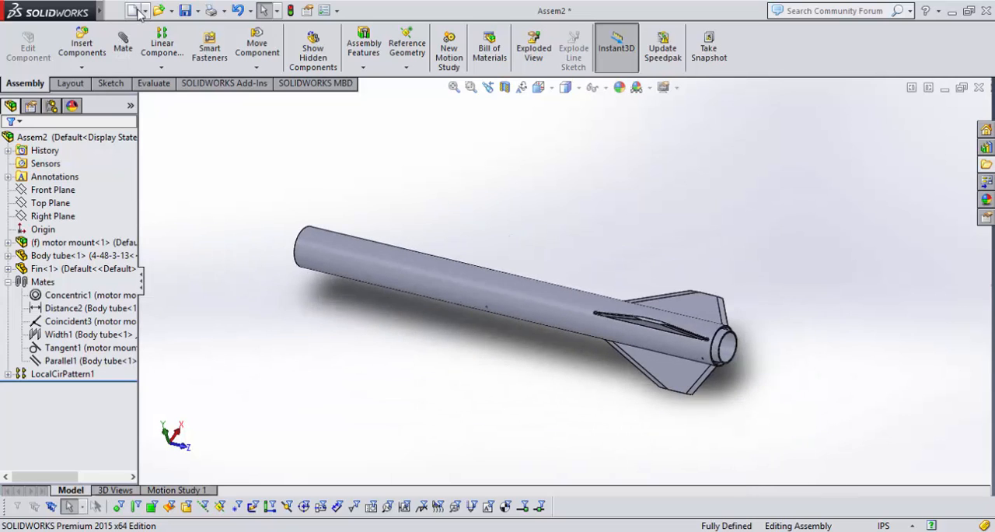
Save the assembly as Aft Section TX, and return to it from the Aft Section PDF drawing.
key(ctrl+s)
text(A)
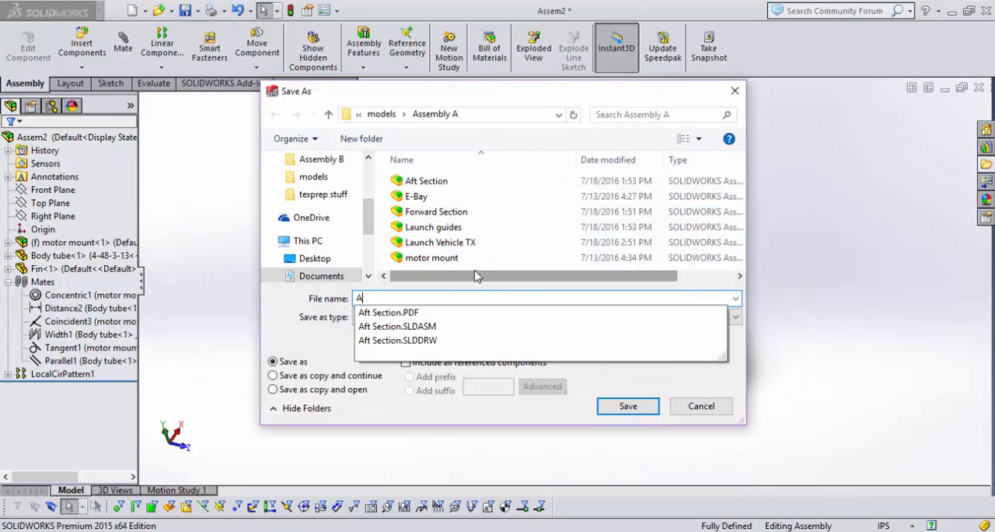
text(ft Section TX)
key(Return)
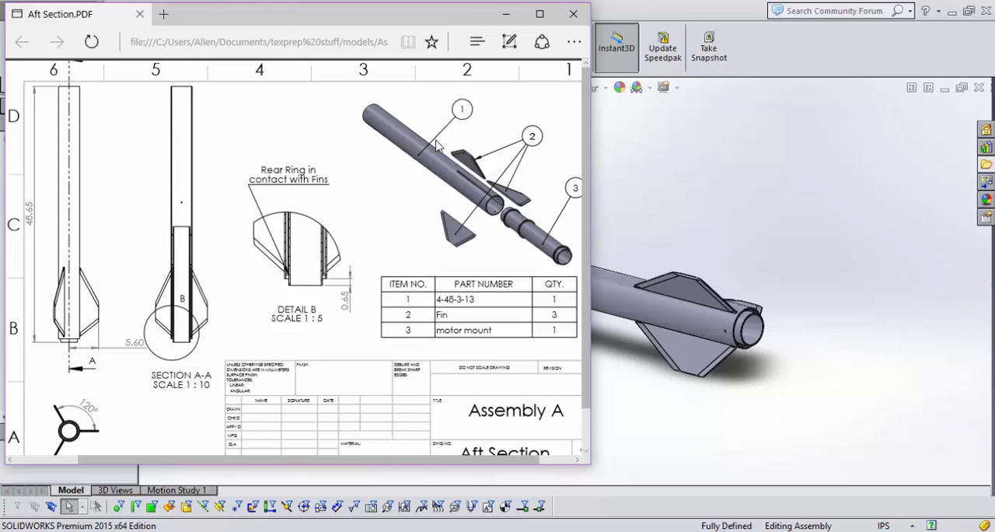
click(665, 212)
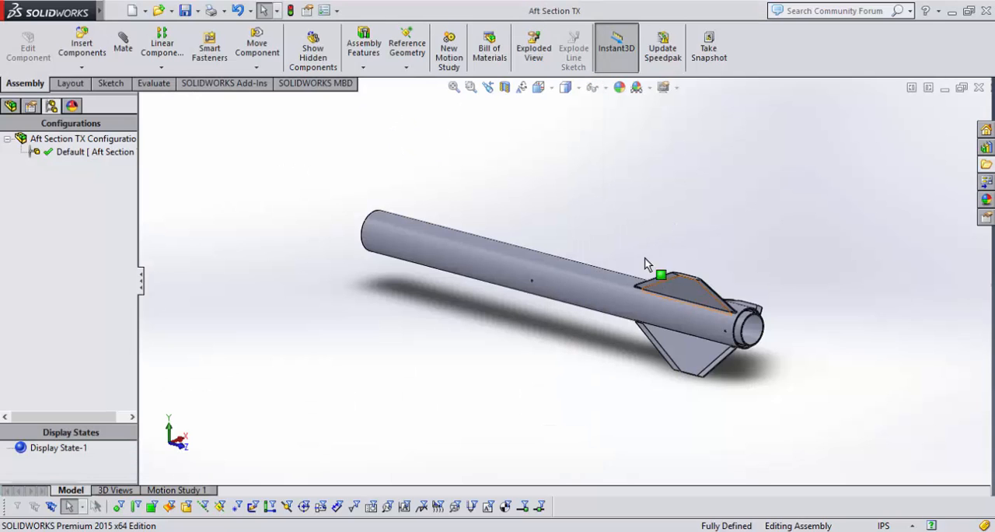
Start a new exploded view for the Default configuration of the Aft Section TX assembly.
middle_drag(645, 258, 594, 299)
scroll(711, 256, down, 1)
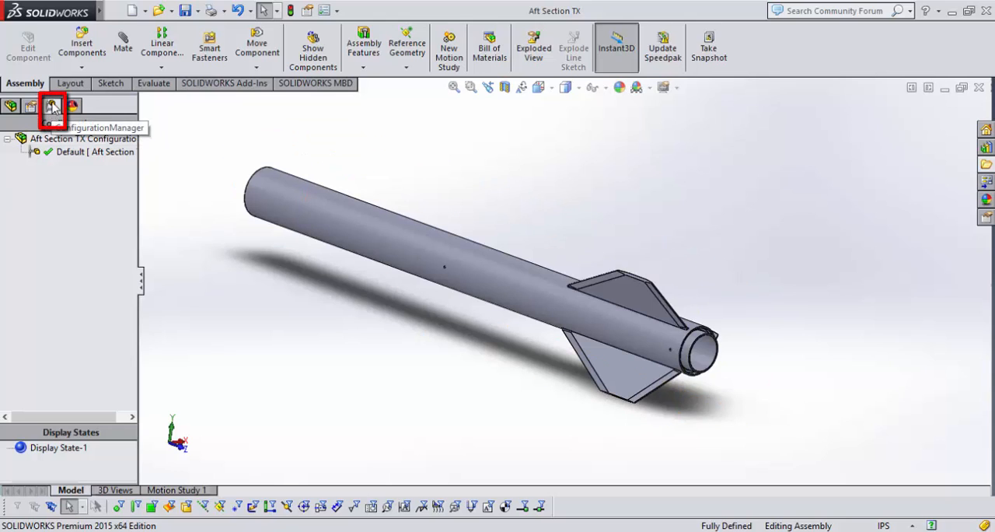
click(71, 153)
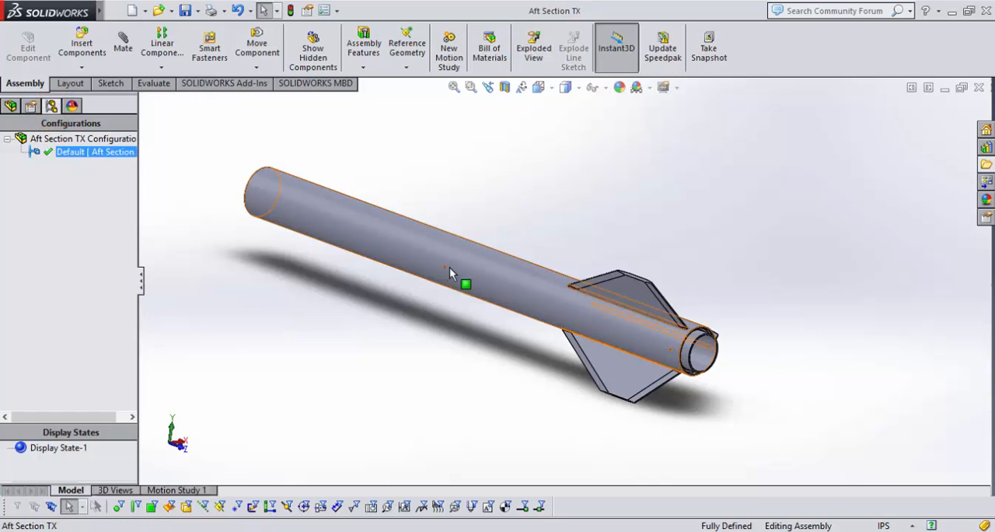
right_click(69, 157)
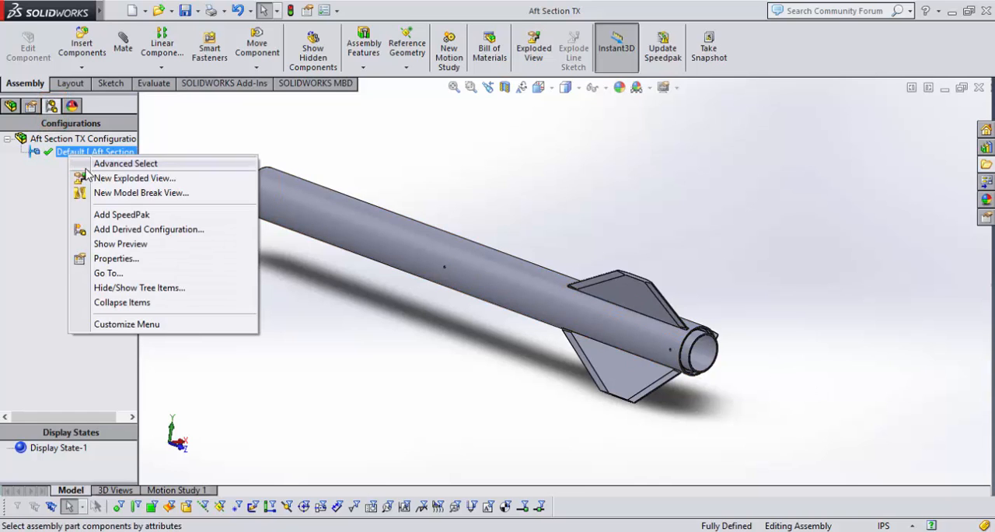
click(140, 182)
middle_drag(417, 321, 391, 326)
scroll(387, 330, down, 1)
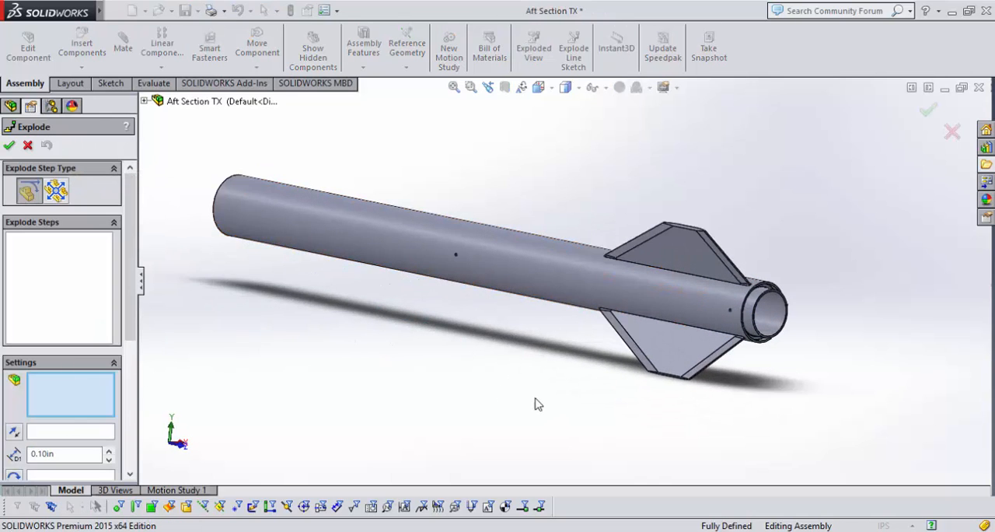
middle_drag(518, 407, 475, 401)
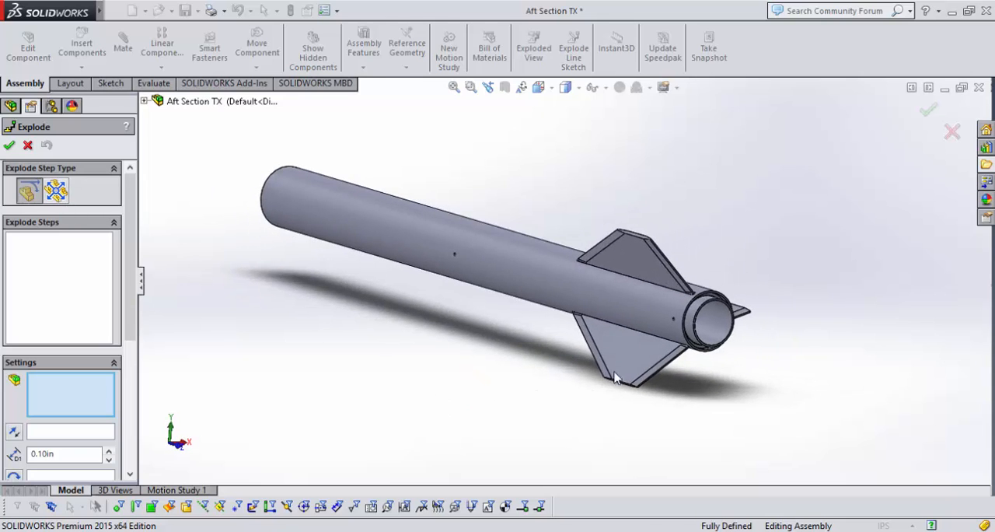
Explode the motor mount and all three fins together along the tube axis, clear of the body tube's rear end.
click(691, 321)
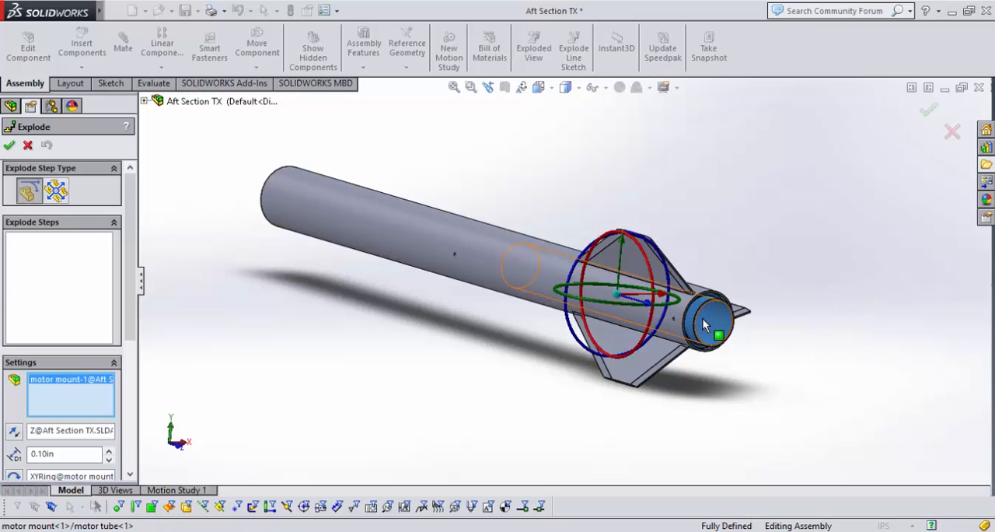
click(646, 333)
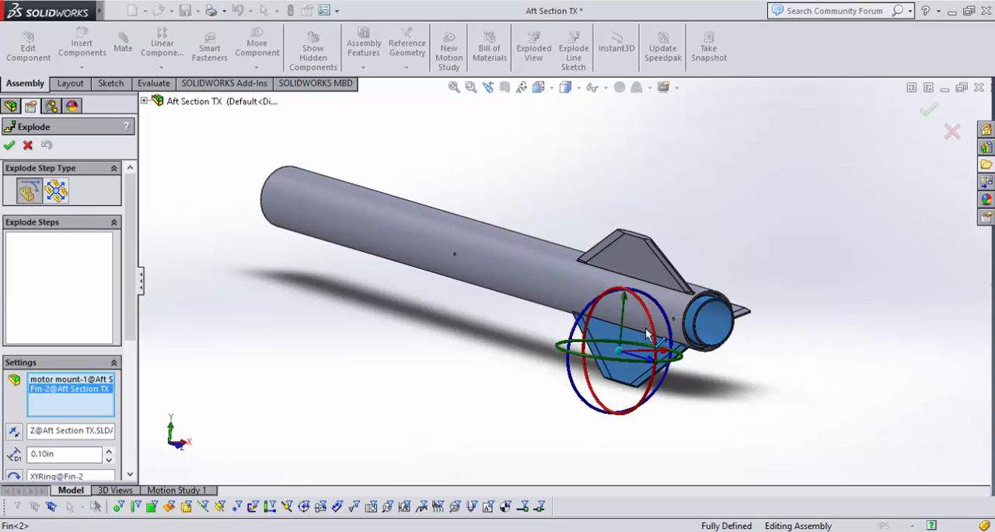
click(643, 264)
click(744, 319)
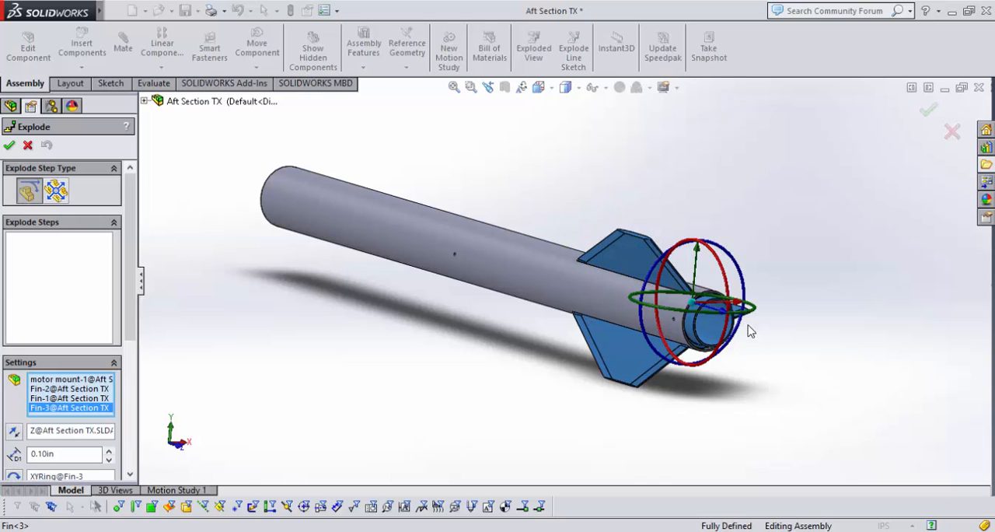
scroll(732, 424, up, 3)
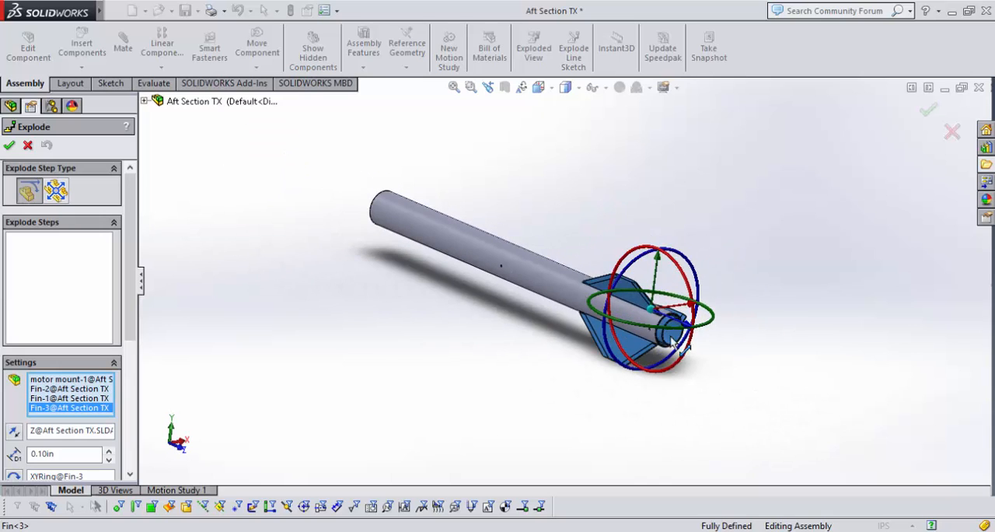
drag(691, 330, 830, 422)
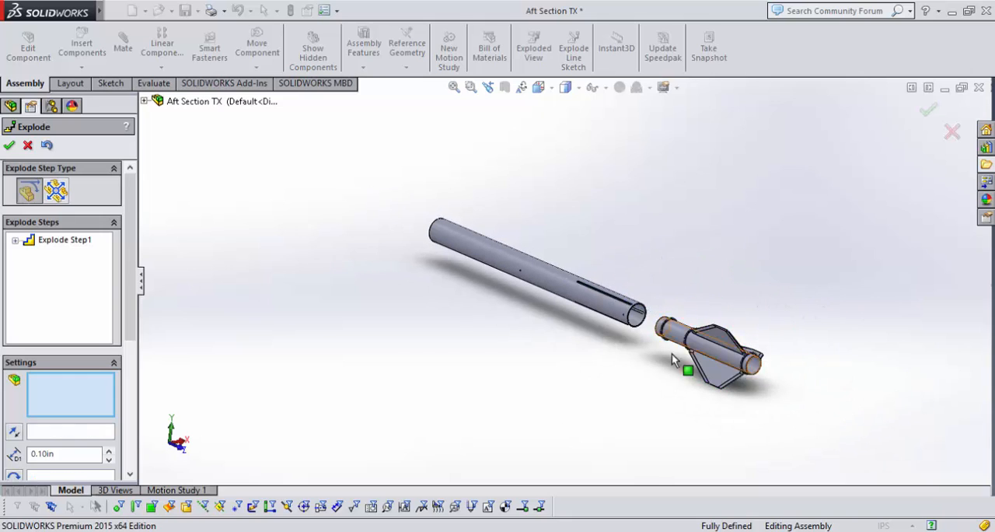
scroll(684, 381, down, 2)
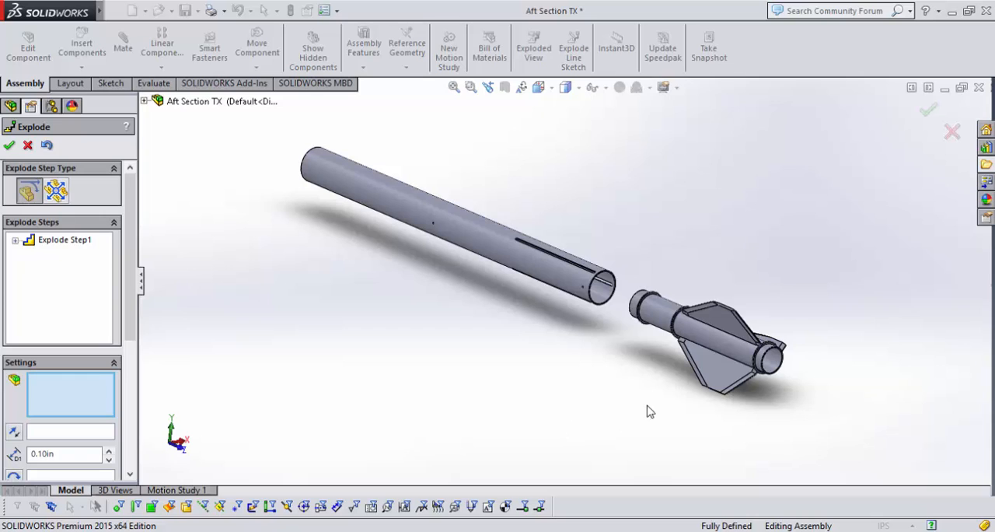
Explode the lower fin sideways away from the motor mount, and move it further downward as a second explode step.
click(717, 389)
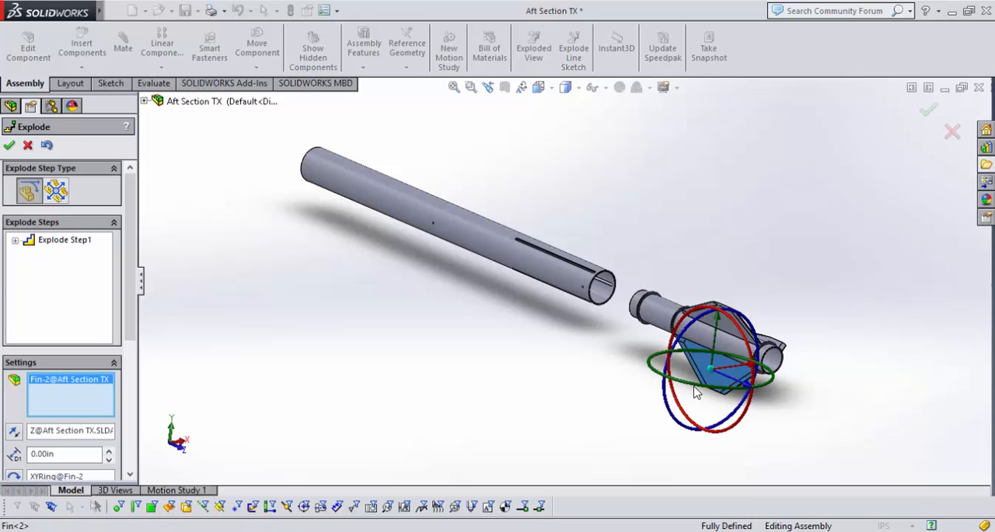
drag(752, 376, 706, 391)
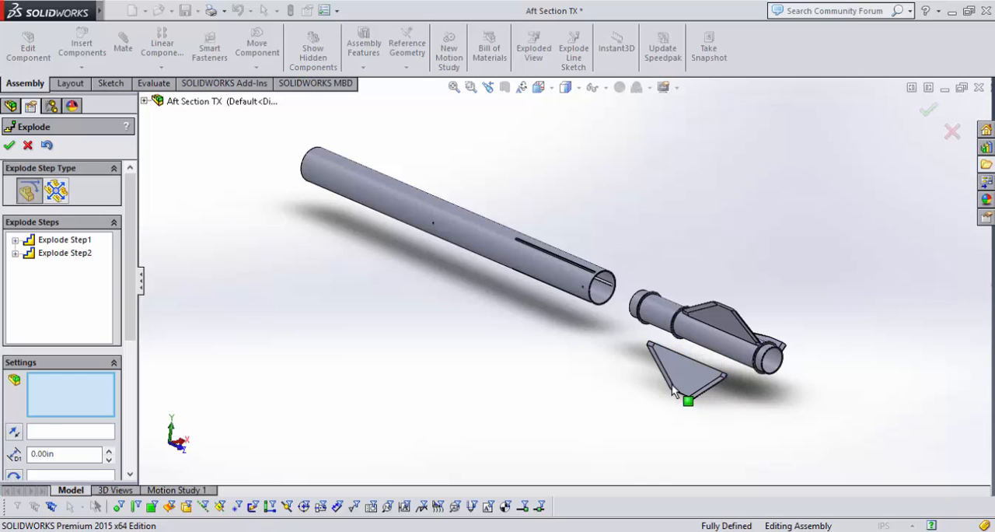
click(701, 395)
drag(681, 337, 641, 368)
Explode the upper fin upward off the motor mount, and shift it sideways as a second explode step.
click(723, 313)
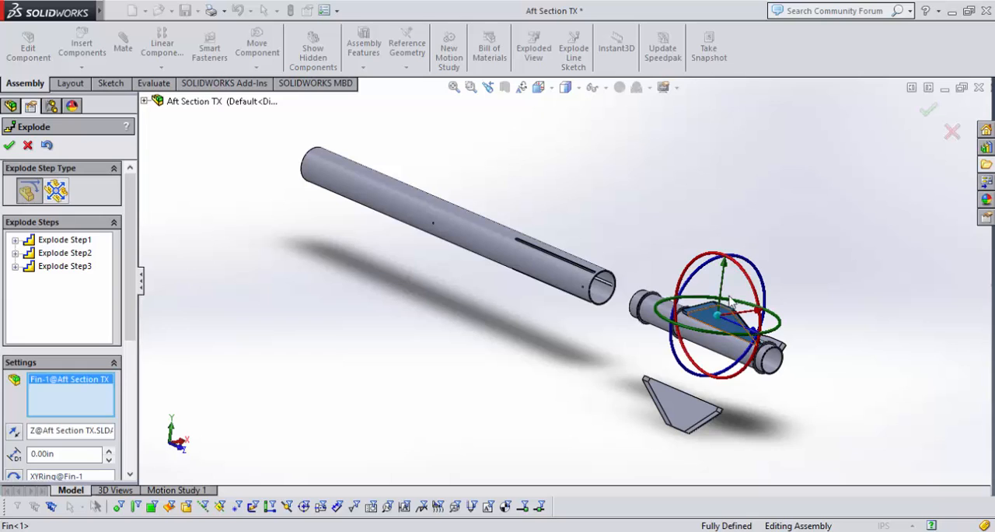
drag(725, 268, 710, 242)
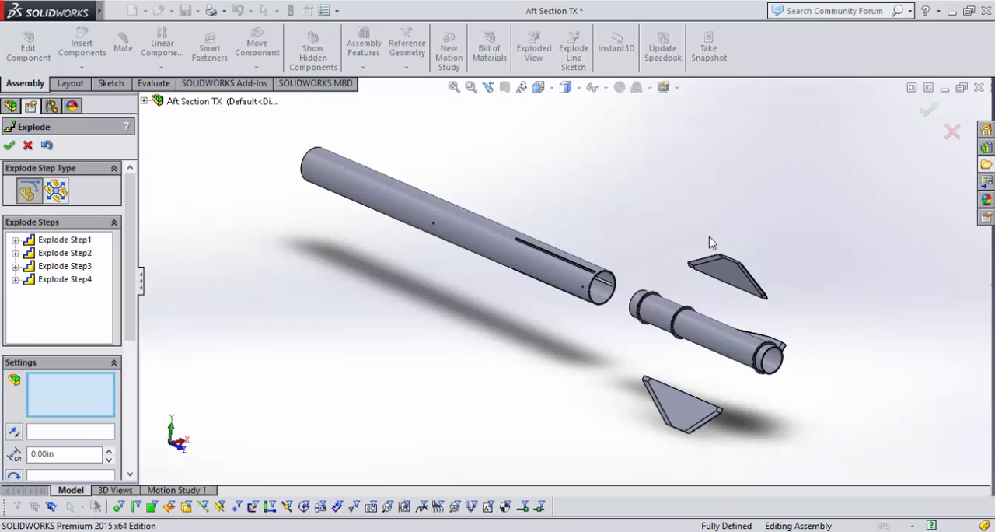
click(726, 267)
drag(769, 272, 785, 297)
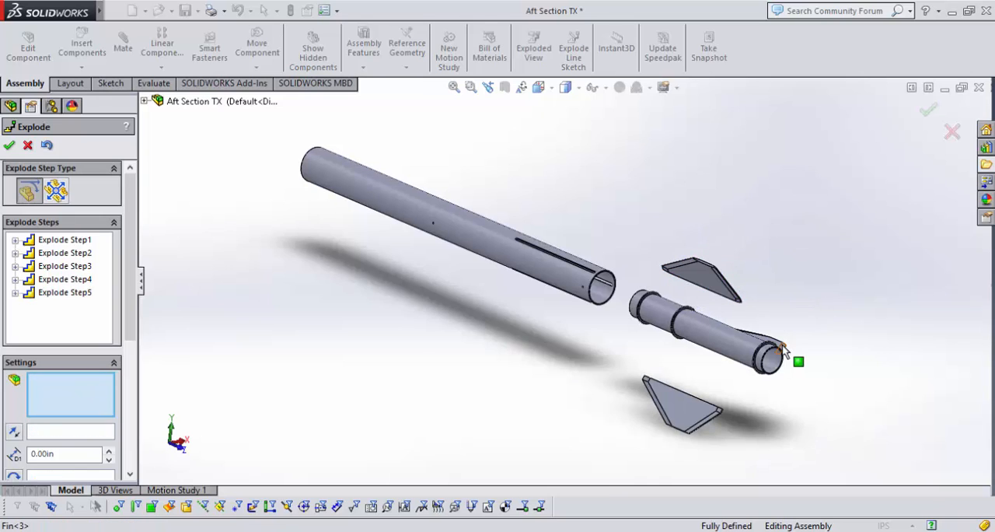
Explode the remaining side fin outward from the motor mount, and adjust its position with a second explode step.
click(794, 356)
drag(796, 354, 845, 313)
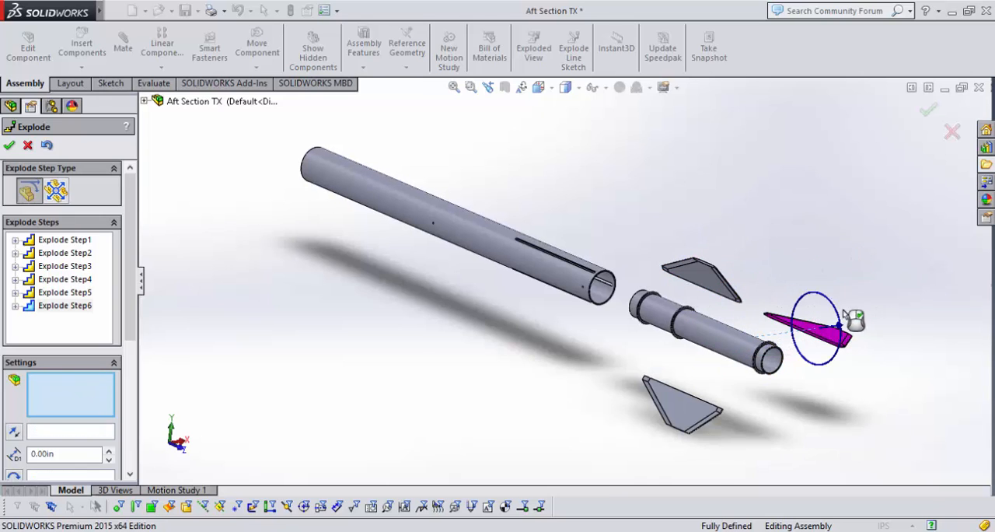
click(826, 332)
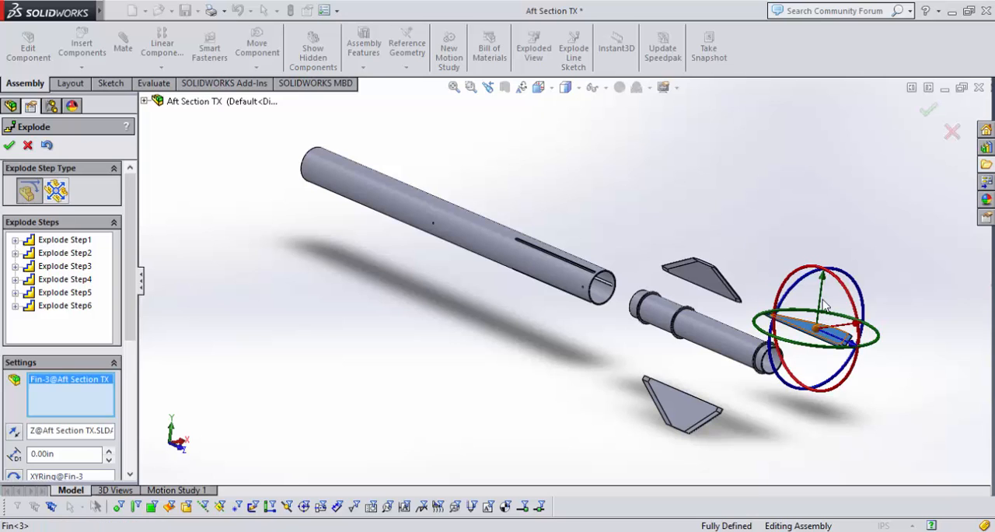
drag(831, 299, 765, 241)
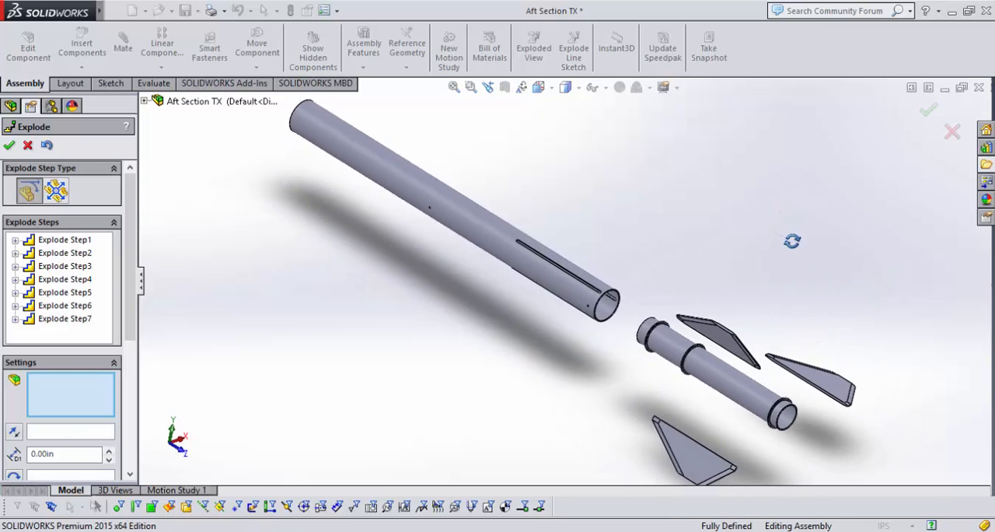
Accept the exploded view and expand the Default configuration to list it.
scroll(673, 330, up, 2)
scroll(673, 330, up, 1)
scroll(588, 393, down, 1)
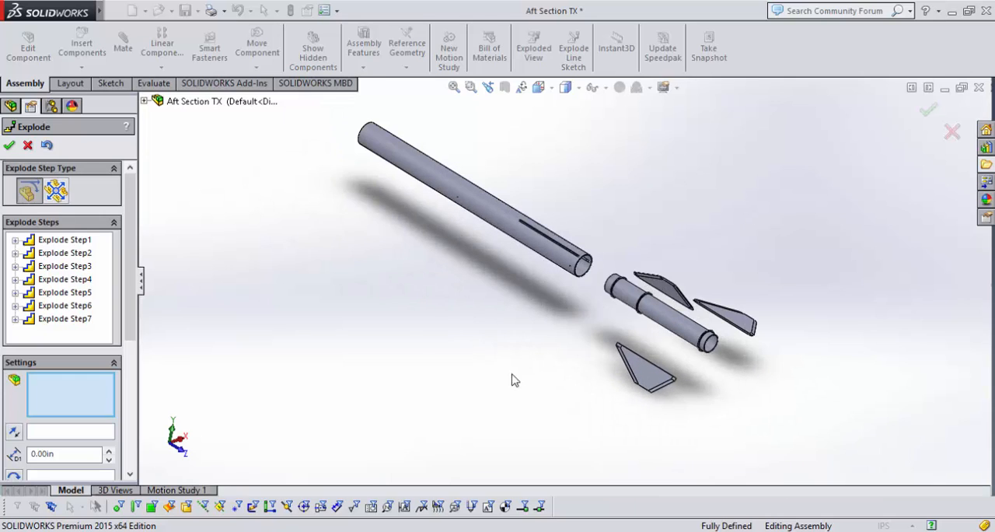
click(9, 146)
click(21, 152)
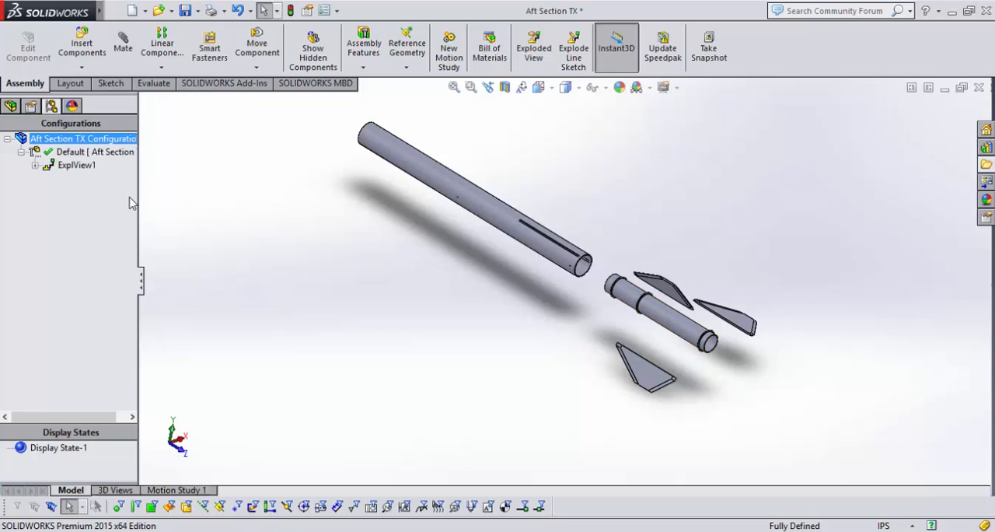
Collapse the assembly to check its assembled state, fit it in view, and explode it again with the saved exploded view.
double_click(68, 170)
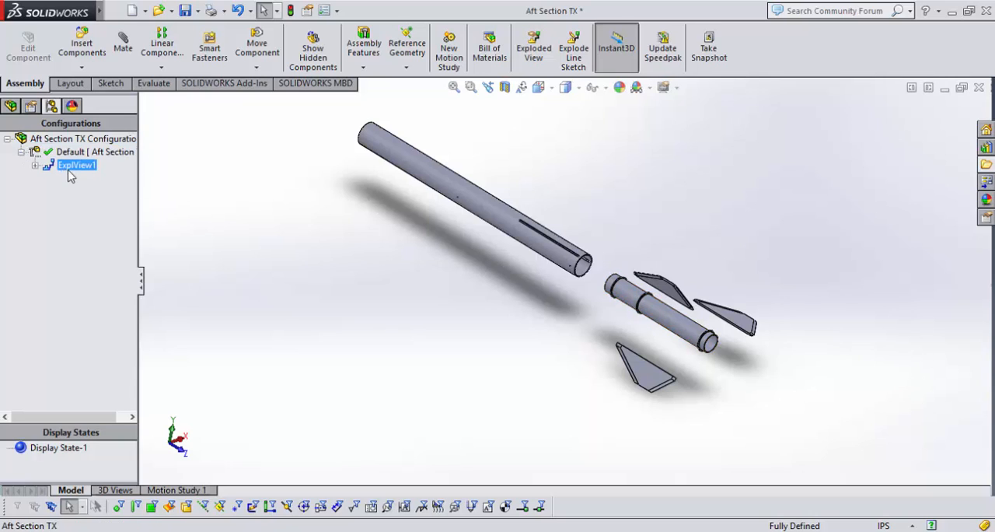
scroll(684, 171, down, 3)
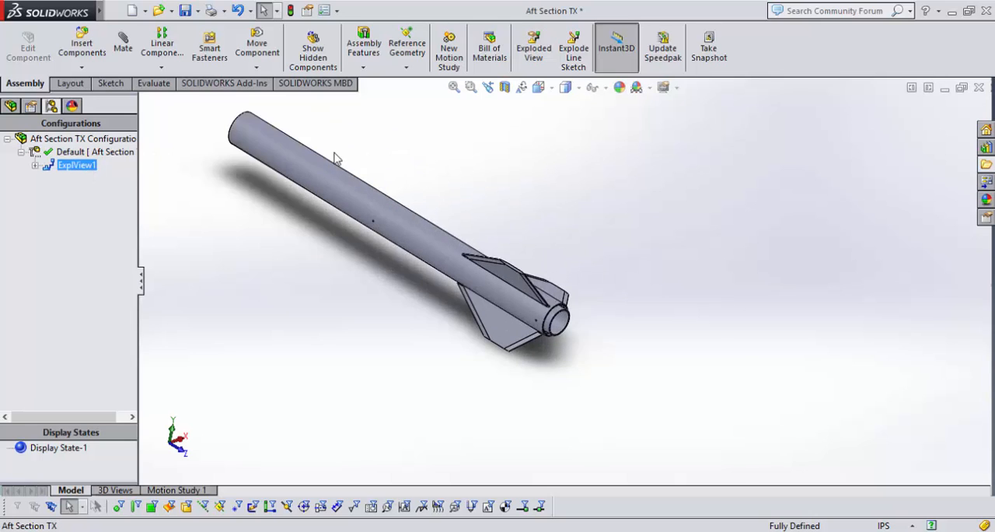
key(f)
double_click(70, 168)
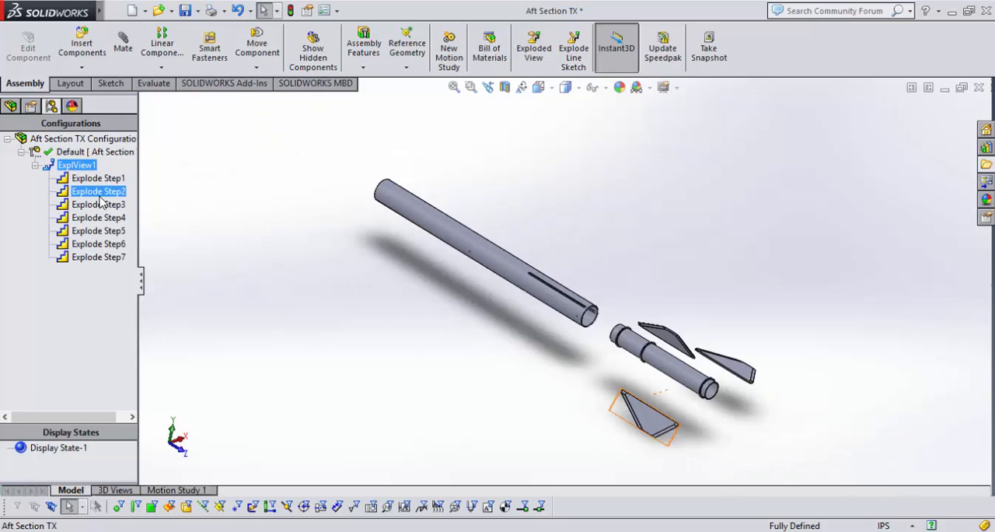
Collapse the exploded view, return to the component tree, and examine the assembled body tube, fins and motor mount up close.
double_click(65, 172)
click(21, 152)
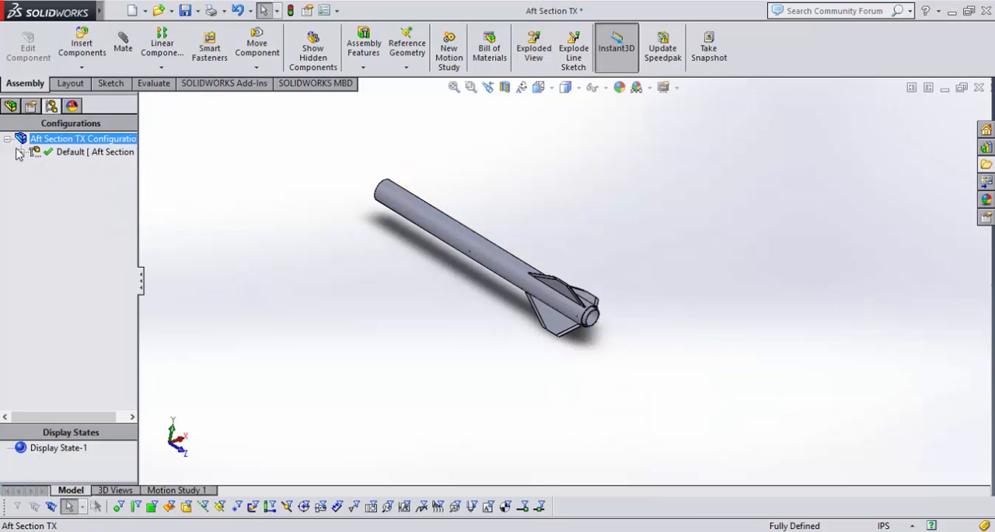
click(10, 106)
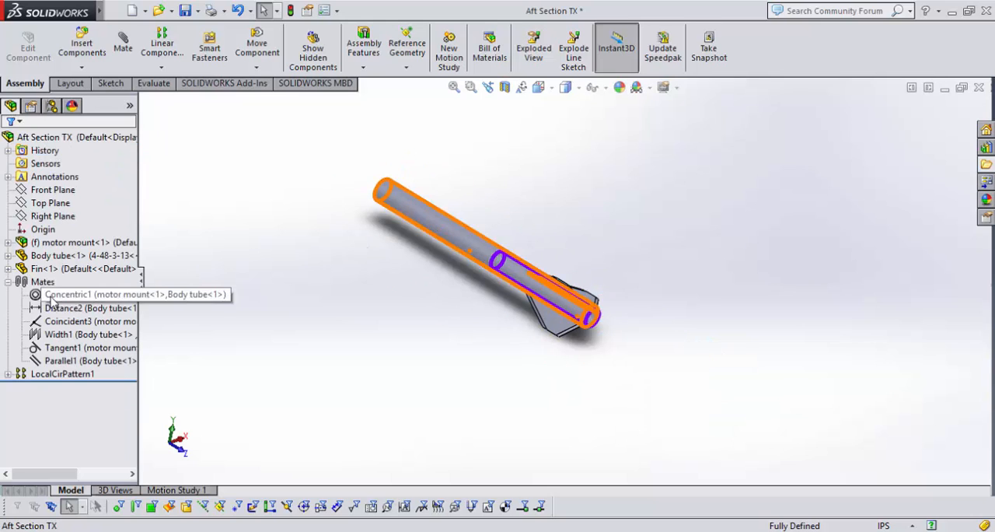
scroll(530, 251, down, 2)
middle_drag(434, 331, 439, 296)
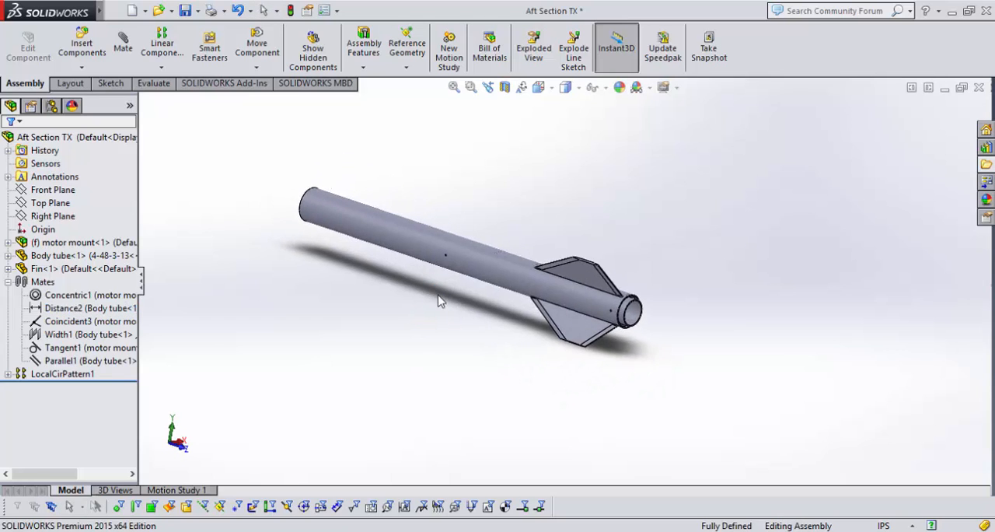
scroll(462, 363, down, 3)
scroll(538, 223, up, 2)
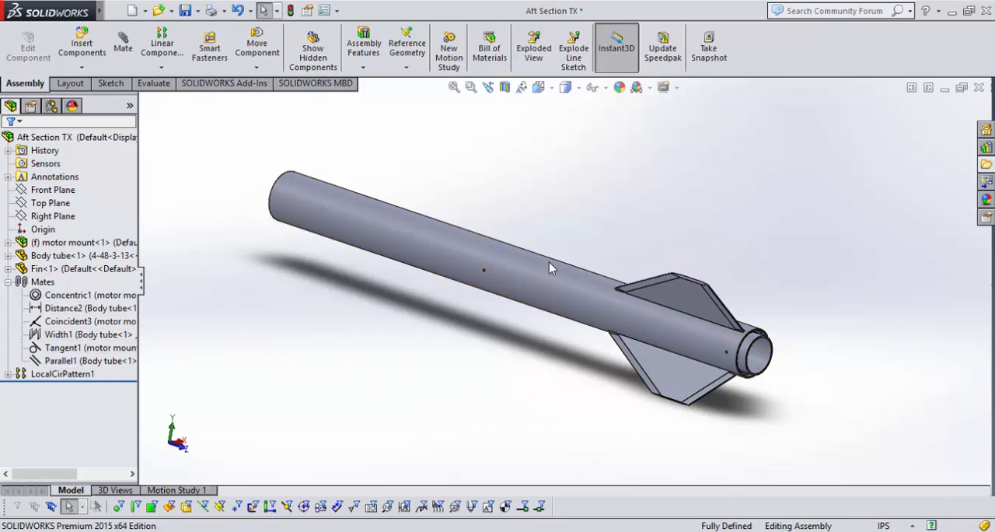
drag(549, 299, 676, 347)
click(675, 370)
Explode the assembly again with ExplView1 from the Default configuration, and fold away its list of explode steps.
click(51, 107)
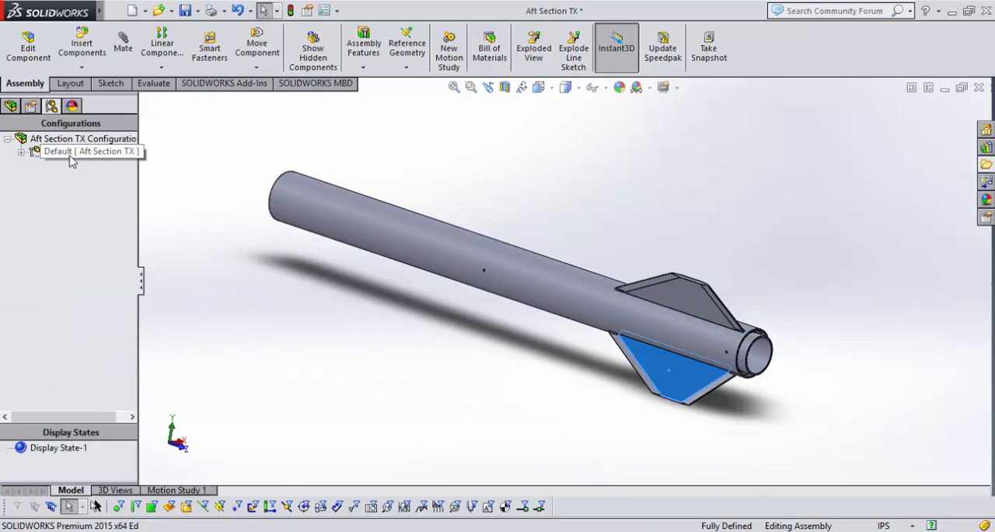
click(69, 155)
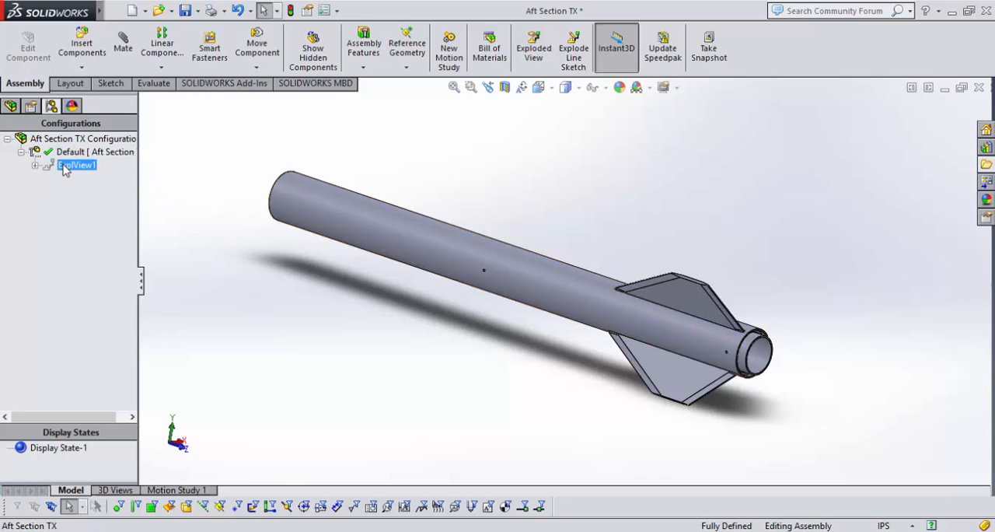
double_click(65, 170)
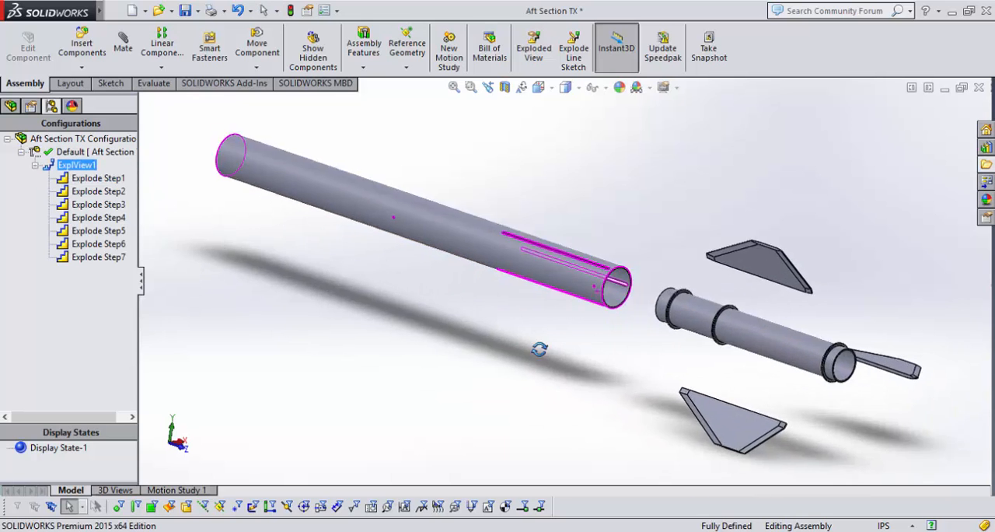
middle_drag(539, 349, 673, 371)
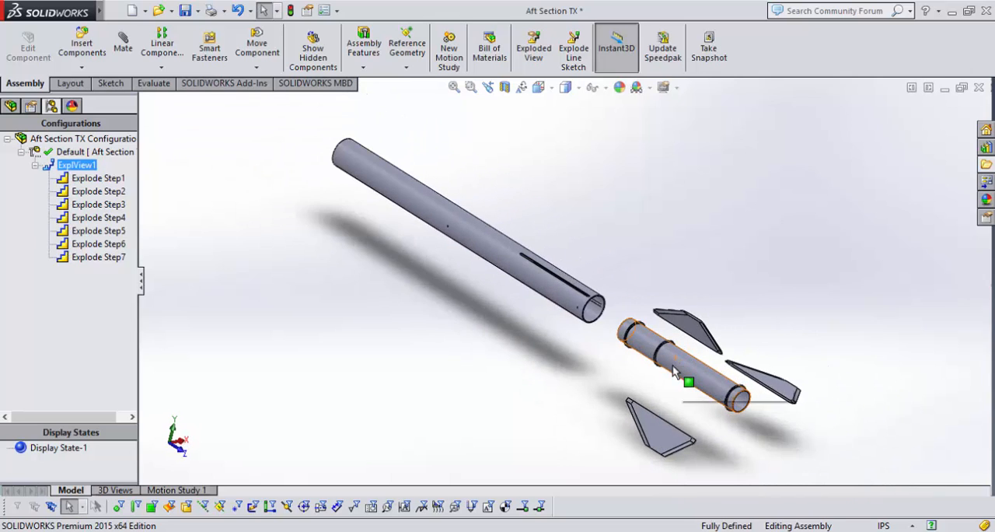
click(35, 166)
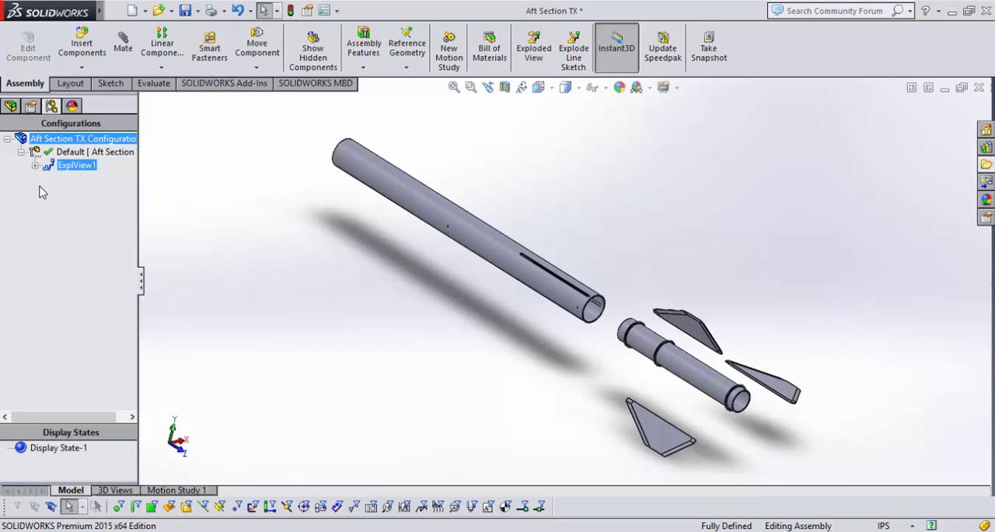